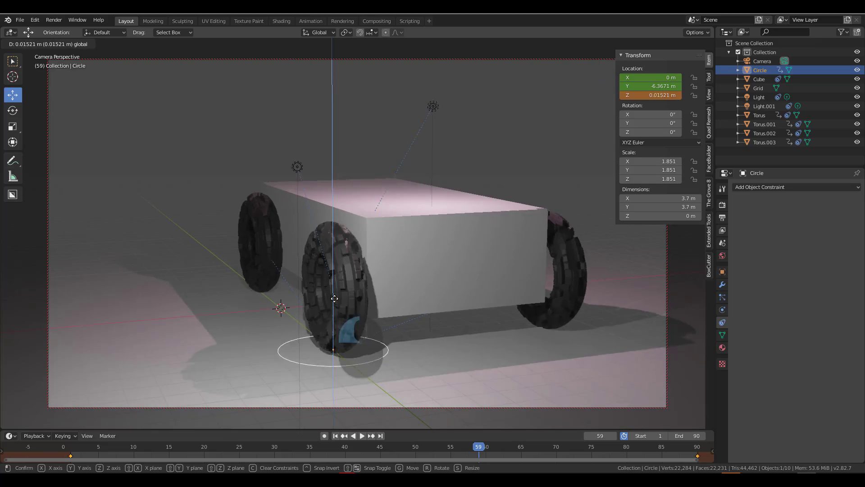
- Move the vehicle's circle controller to about Y -2.93 m and Z 0.25 m so that the wheels and body follow
middle_drag(335, 370, 392, 362)
scroll(391, 363, up, 3)
shift+middle_drag(536, 351, 464, 335)
drag(397, 346, 333, 311)
scroll(401, 334, down, 4)
middle_drag(402, 334, 371, 352)
drag(351, 317, 412, 300)
scroll(411, 300, up, 2)
shift+middle_drag(412, 299, 398, 325)
drag(338, 300, 318, 319)
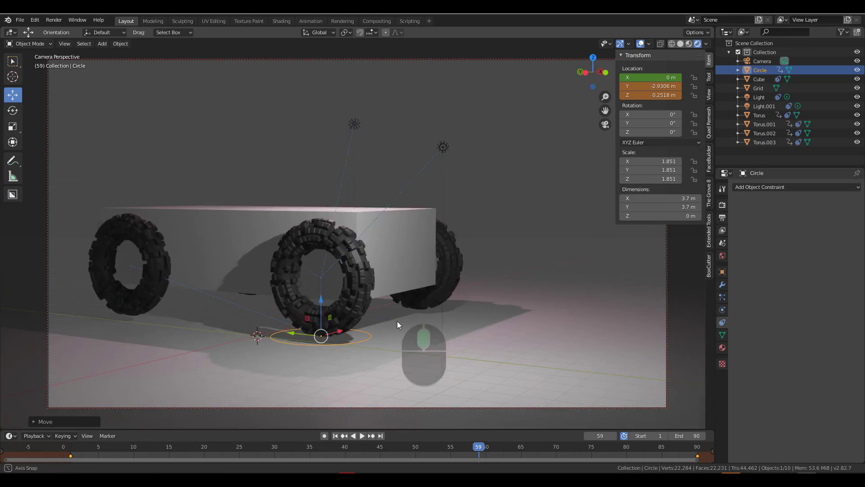
- Switch the viewport to solid shading and raise the circle controller slightly along Z
middle_drag(396, 321, 316, 318)
click(688, 44)
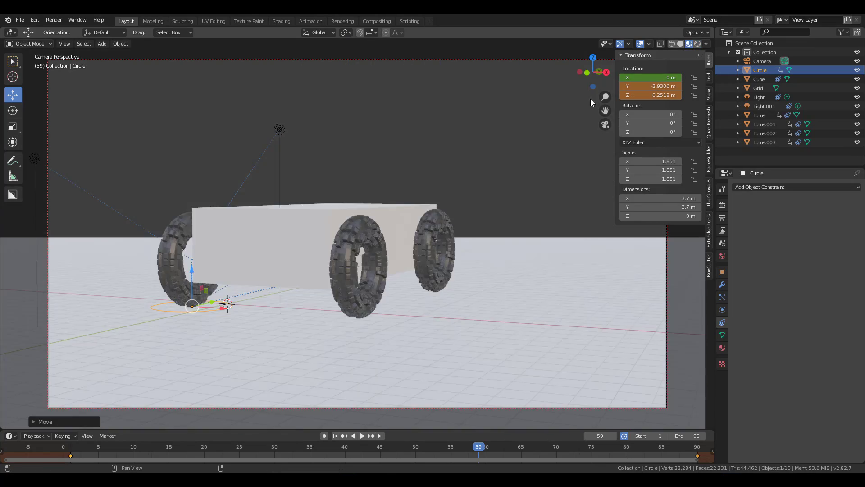
middle_drag(591, 99, 557, 124)
click(679, 44)
middle_drag(439, 278, 572, 252)
middle_drag(434, 313, 335, 326)
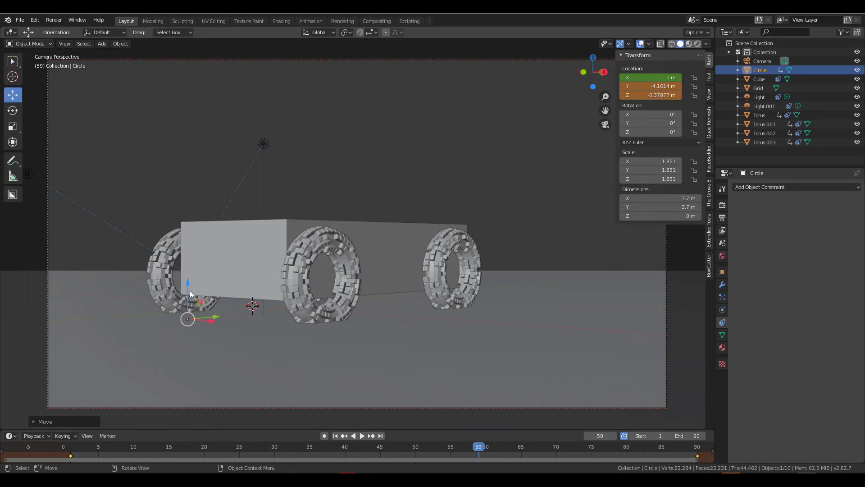
drag(188, 285, 187, 278)
- Select the car body cube and rotate it about the X axis with the Transform tool
click(191, 255)
click(14, 143)
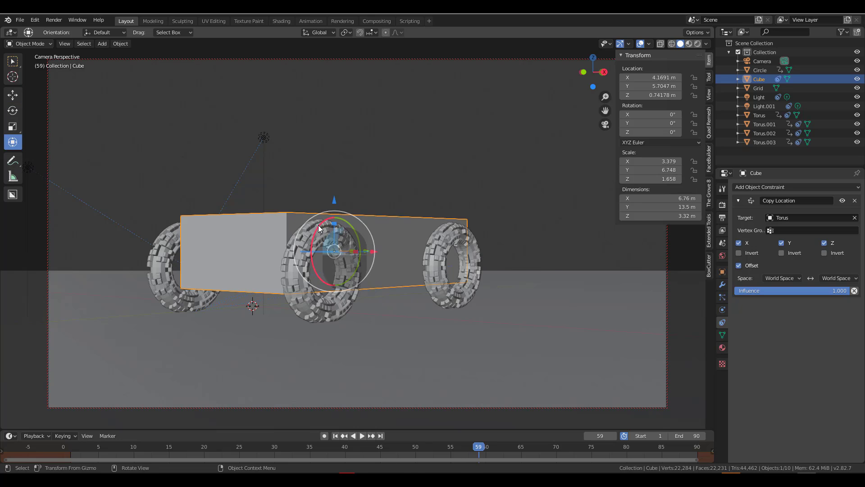
drag(318, 225, 360, 253)
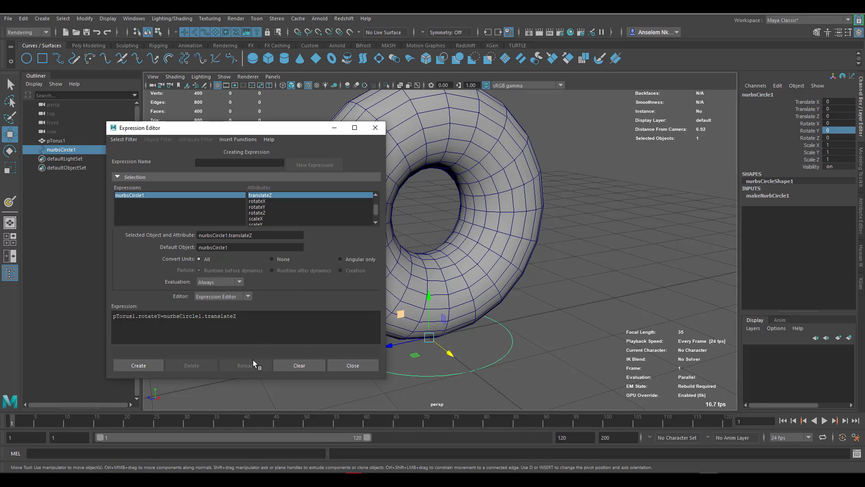
- In Maya, name the expression linking pTorus1.rotateY to nurbsCircle1.translateZ "wheel" and create it
click(243, 163)
text(wheel)
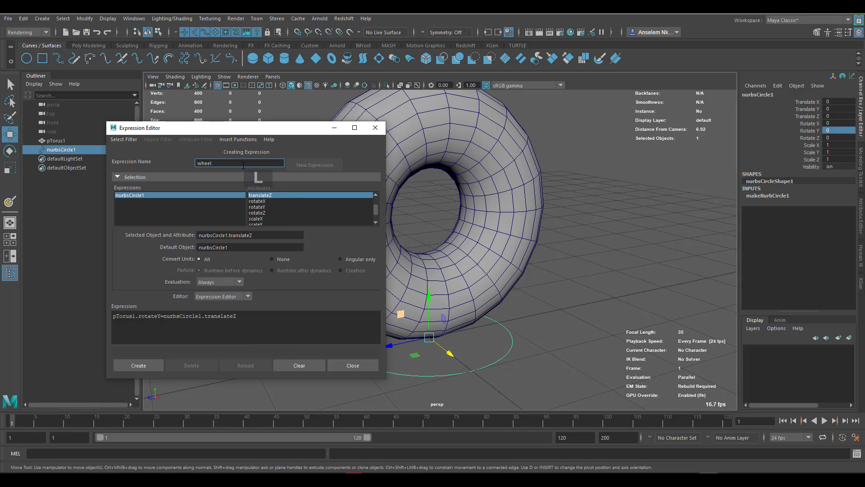
click(140, 366)
- Try moving nurbsCircle1 along Z to test the wheel expression, and undo the move
drag(450, 353, 406, 333)
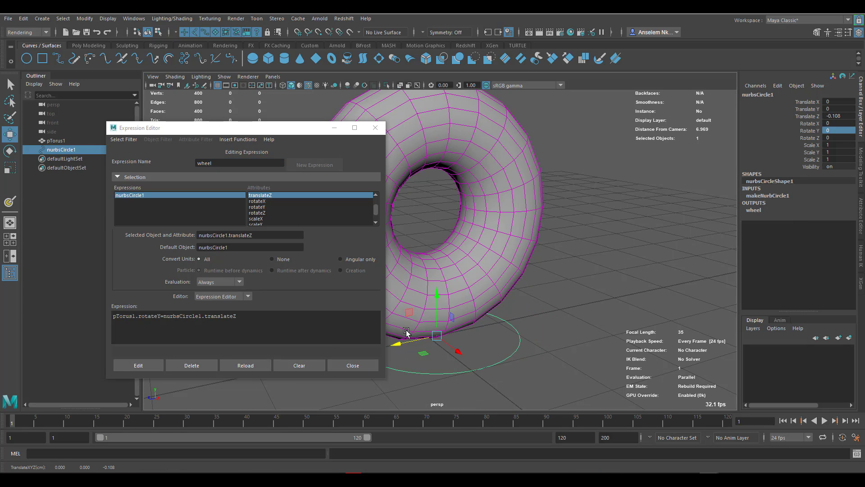
key(ctrl+z)
click(262, 318)
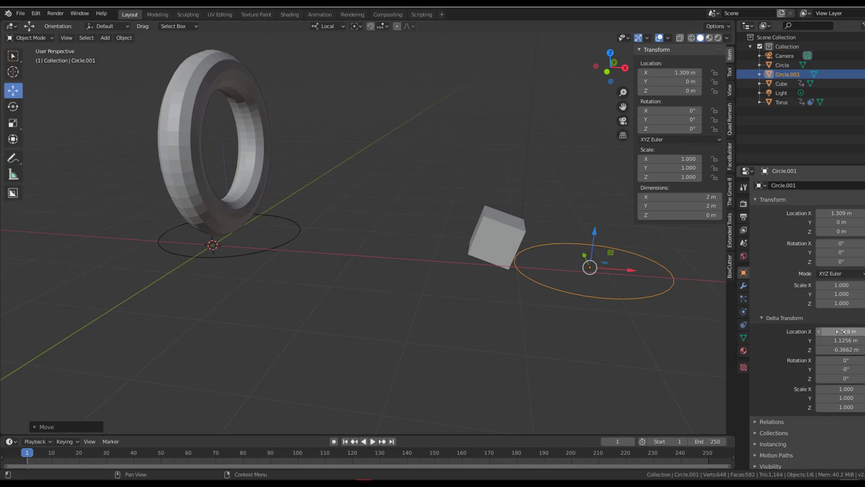
- In Blender, delete the second circle beside the cube
right_click(843, 330)
click(811, 398)
drag(336, 254, 531, 289)
key(Delete)
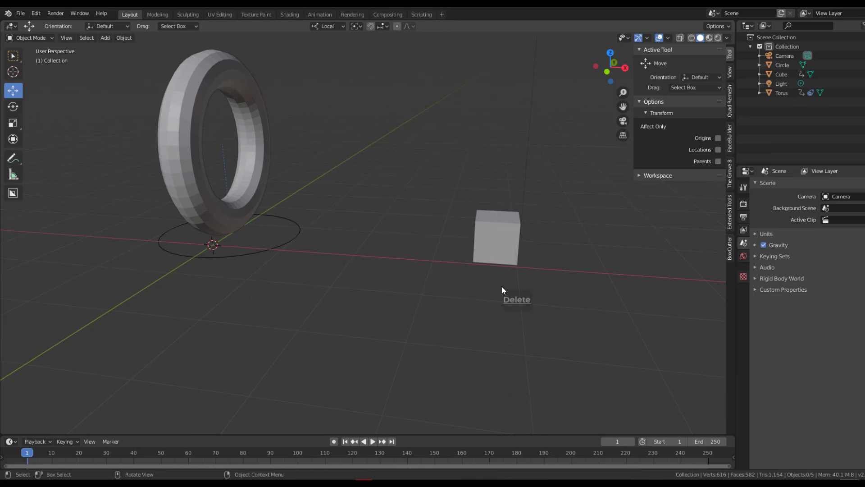
- Add a new mesh circle and move its vertices in Edit Mode about 3.75 m along X towards the cube
key(shift+a)
mouse_move(390, 271)
click(458, 289)
key(Tab)
drag(246, 248, 527, 296)
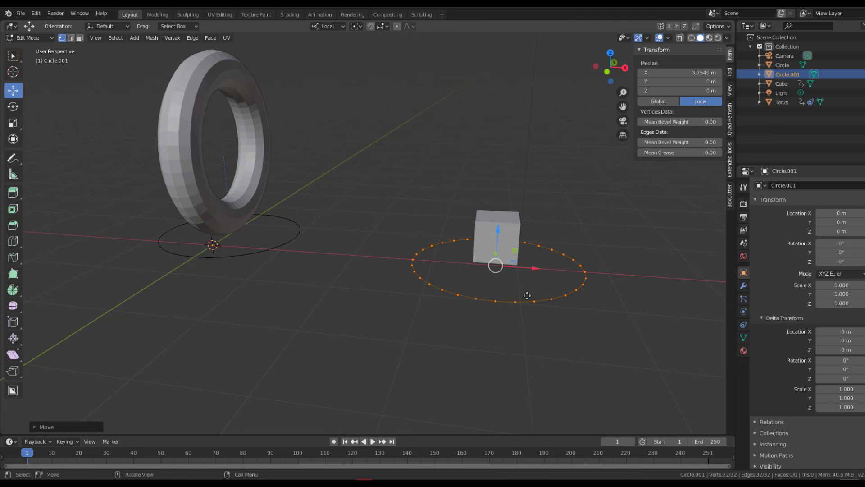
- Shift the new circle's vertices along Y until they surround the cube, and return to Object Mode
middle_drag(543, 330, 358, 321)
drag(355, 320, 449, 336)
key(Tab)
middle_drag(448, 336, 478, 357)
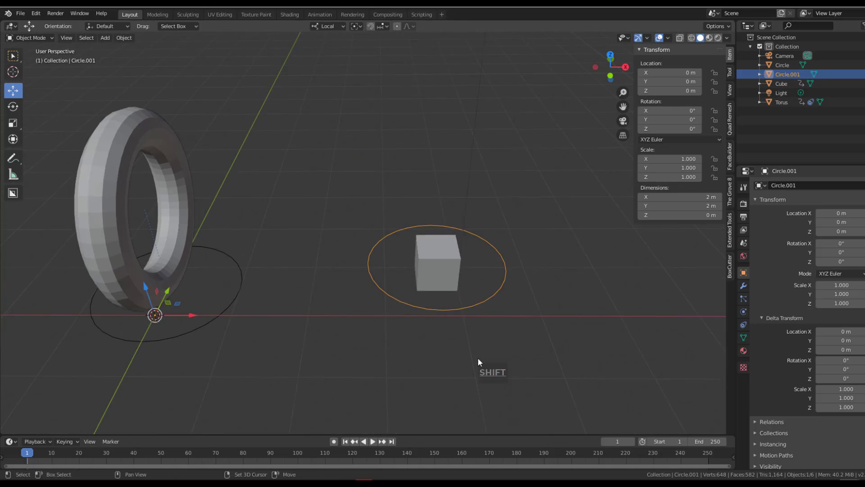
middle_drag(412, 273, 425, 313)
key(shift+s)
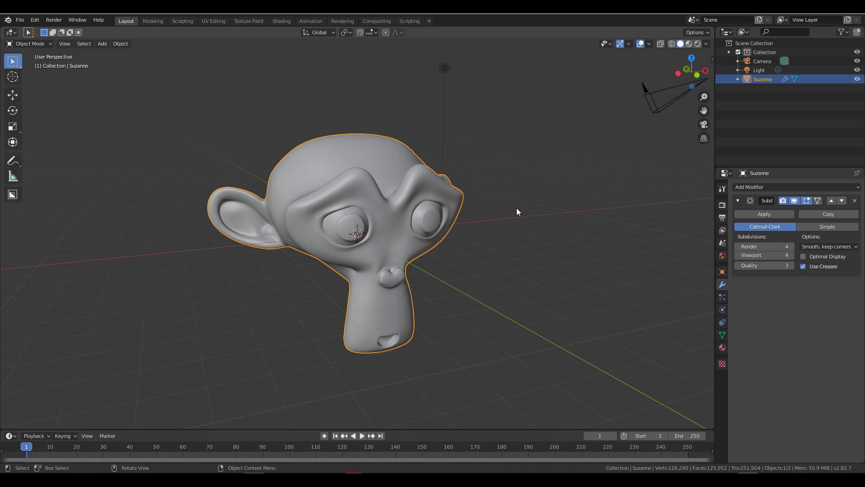
- Add a mesh plane and move it about 6.4 m along X, clear of the Suzanne head
key(shift+a)
click(506, 192)
key(shift+a)
mouse_move(507, 192)
click(549, 195)
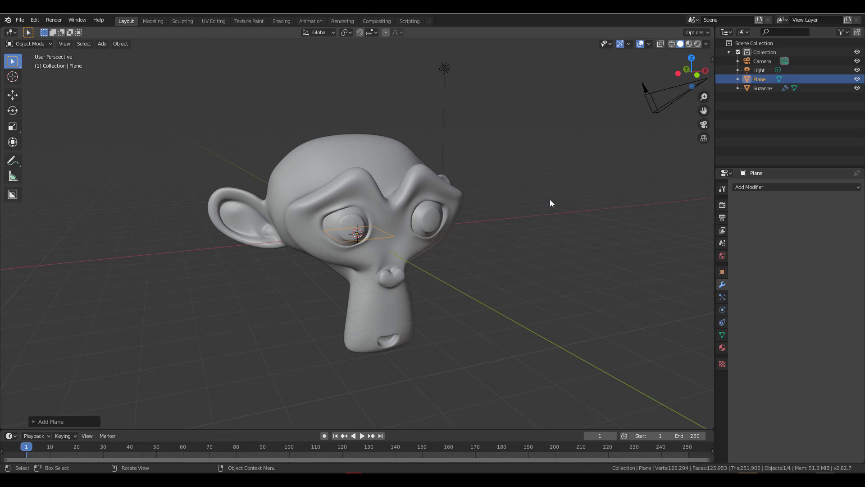
click(13, 95)
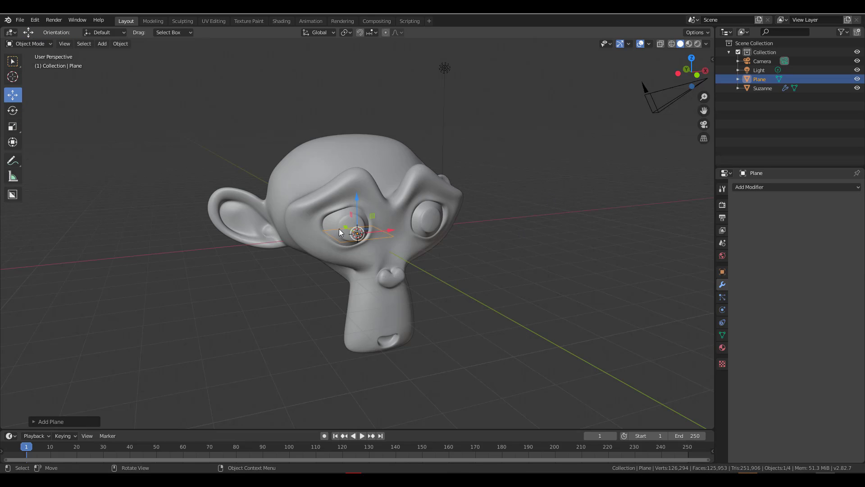
middle_drag(525, 253, 390, 246)
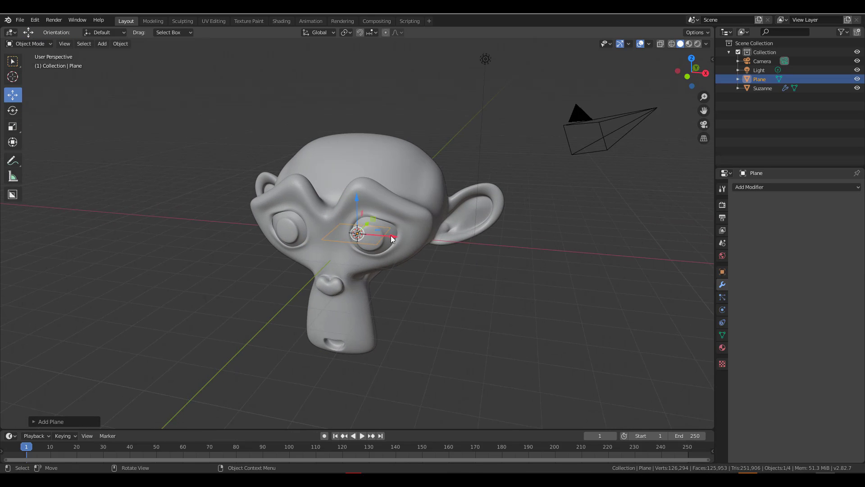
drag(391, 239, 582, 253)
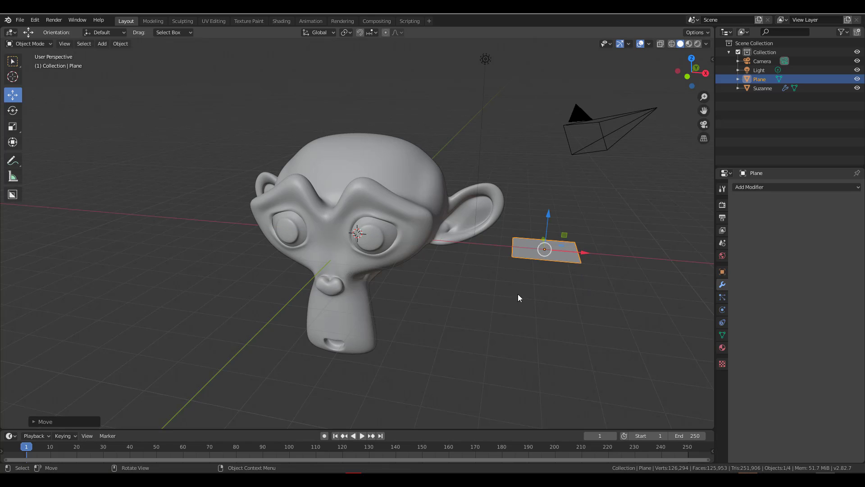
mouse_move(582, 281)
middle_down()
mouse_move(564, 273)
mouse_move(574, 276)
middle_up()
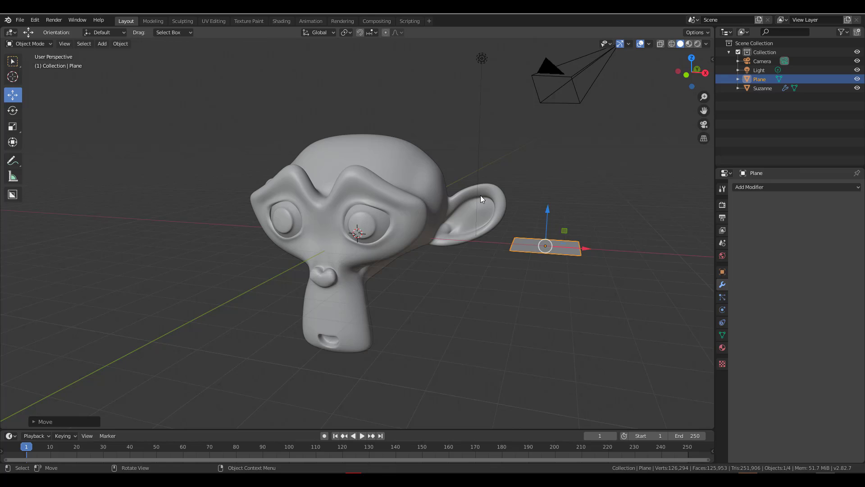
- Examine the options available for Suzanne's subdivision level and for the end frame of her motion path
click(405, 206)
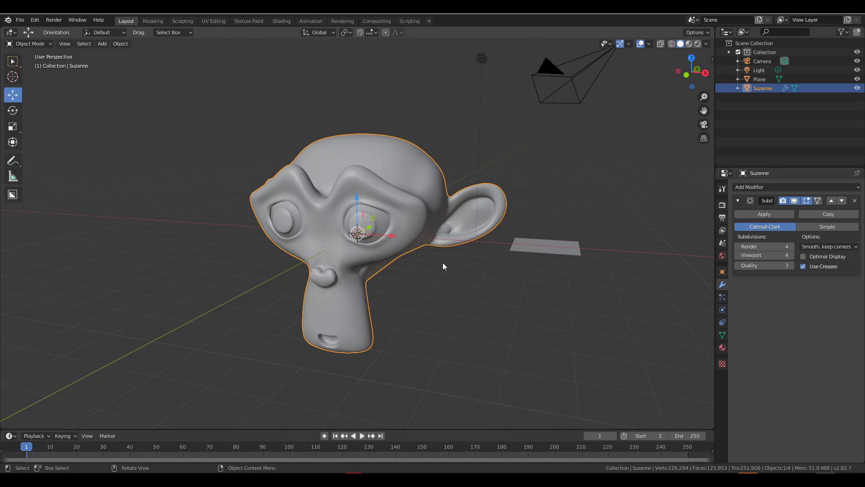
right_click(762, 256)
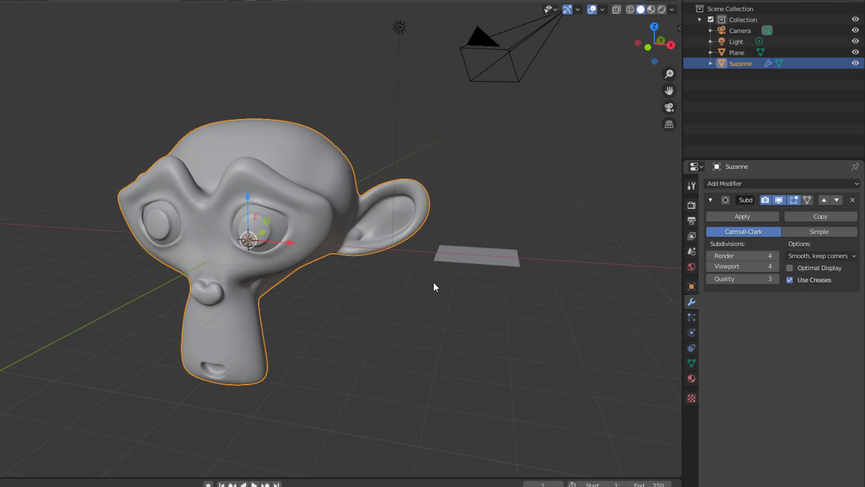
click(690, 287)
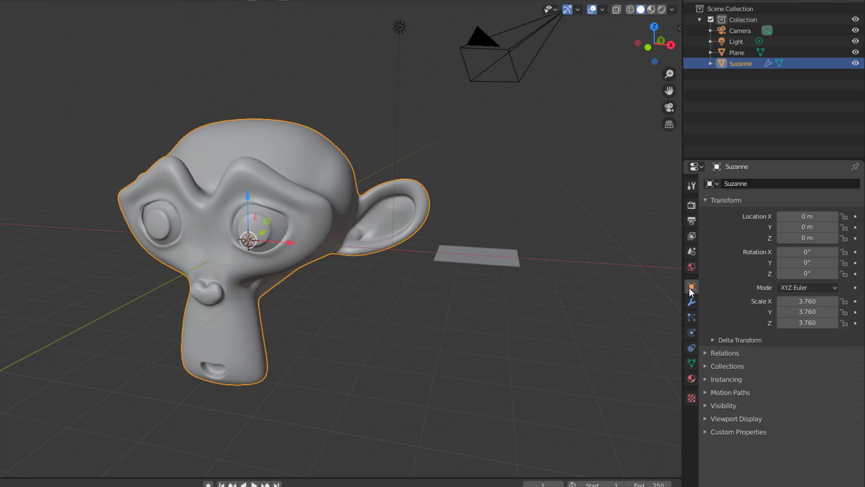
click(707, 393)
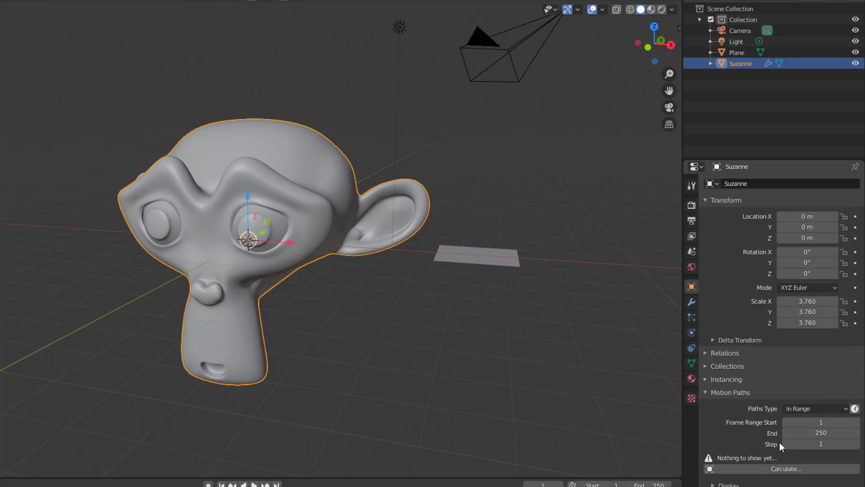
right_click(816, 433)
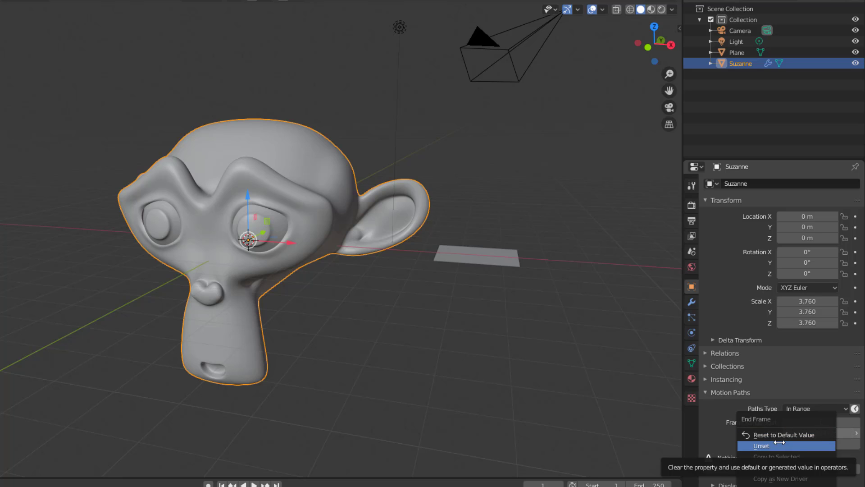
click(711, 395)
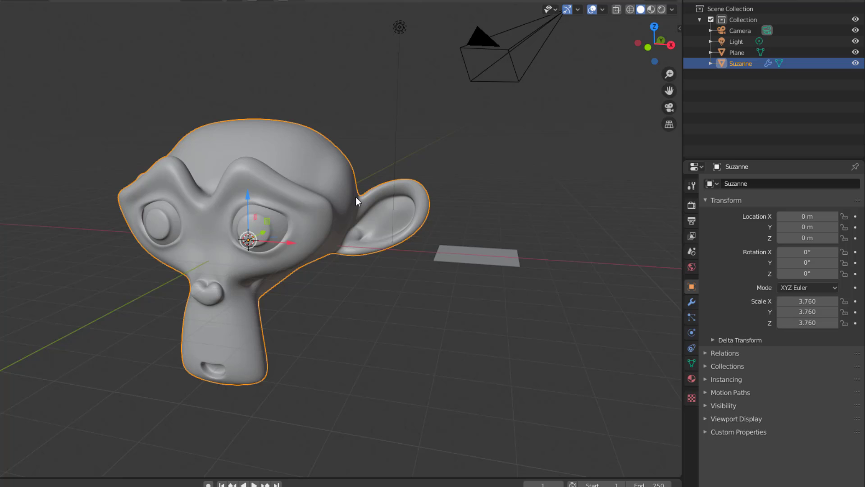
- Try rotating Suzanne to about -7.1° around Z, and undo the rotation
drag(806, 273, 785, 273)
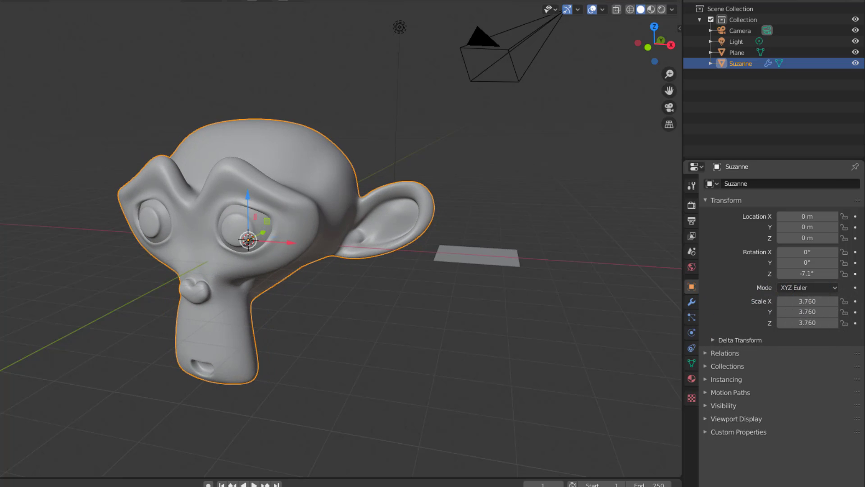
key(ctrl+z)
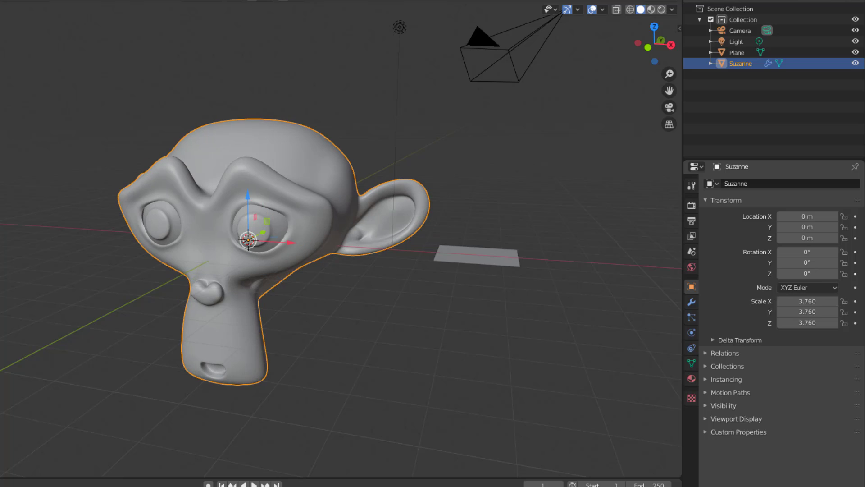
right_click(806, 272)
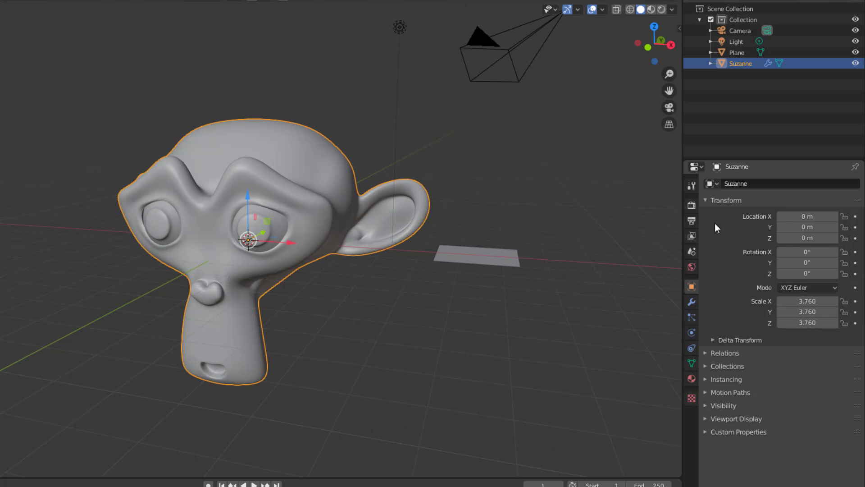
- Show the viewport sidebar and add a driver of type Scripted Expression to Suzanne's Z rotation
key(n)
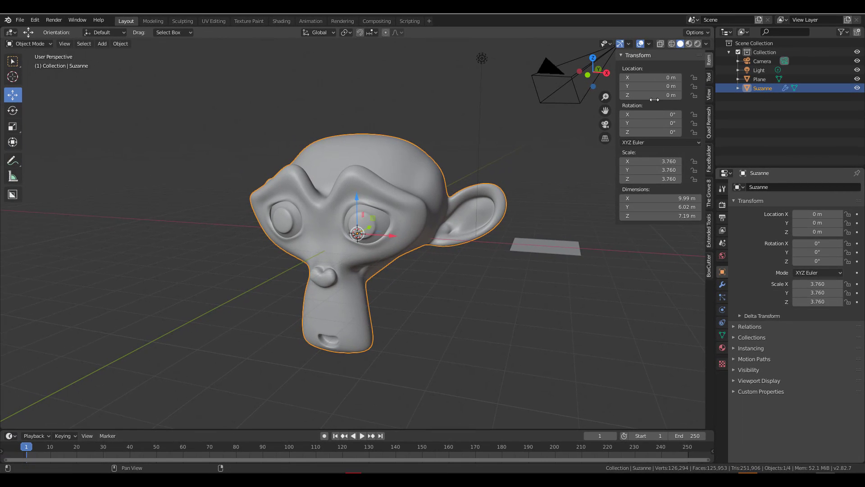
right_click(652, 133)
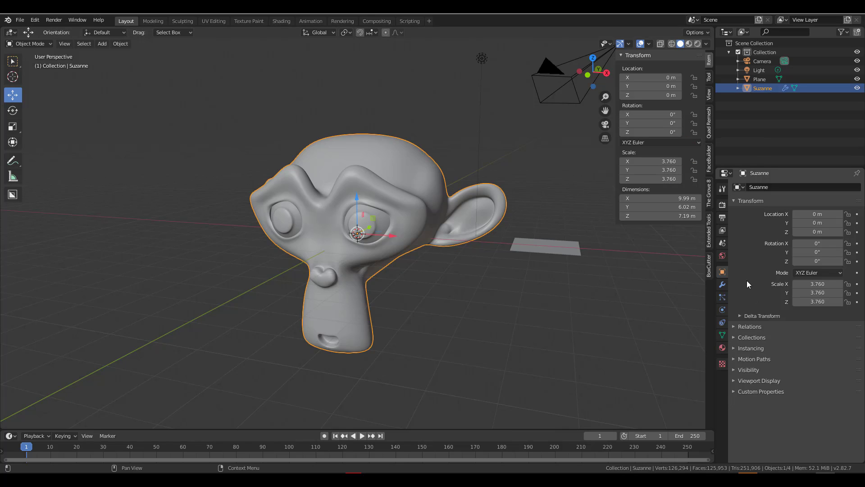
right_click(817, 262)
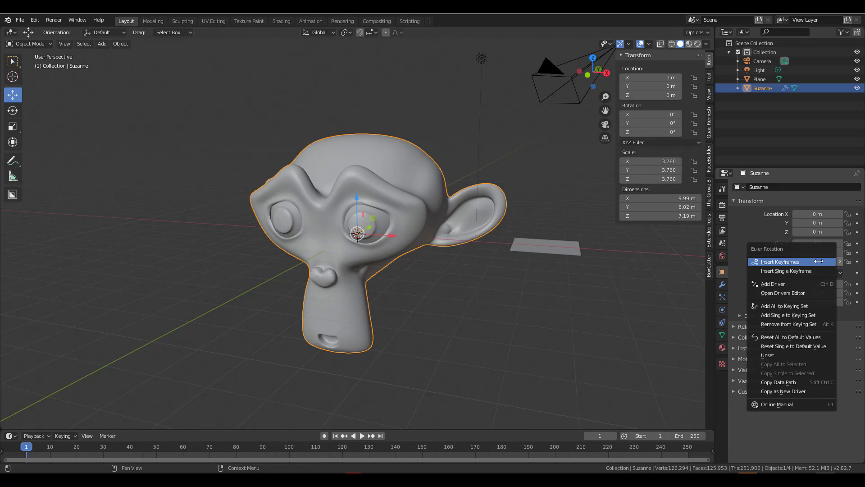
click(780, 284)
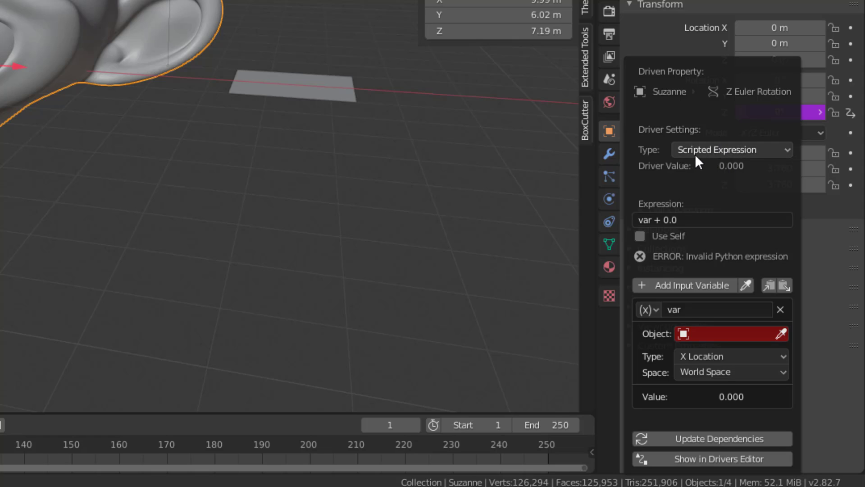
click(748, 150)
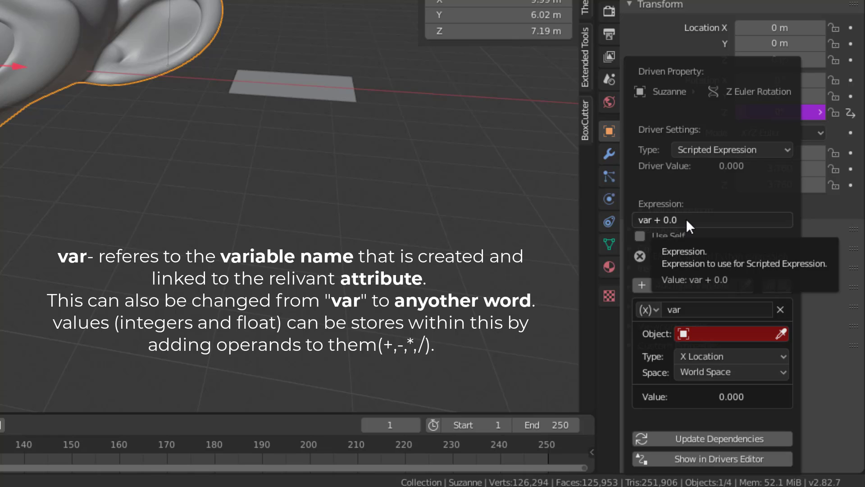
- Set the driver expression to var and assign Plane as the variable's object
click(651, 220)
click(649, 220)
drag(646, 220, 691, 220)
click(649, 223)
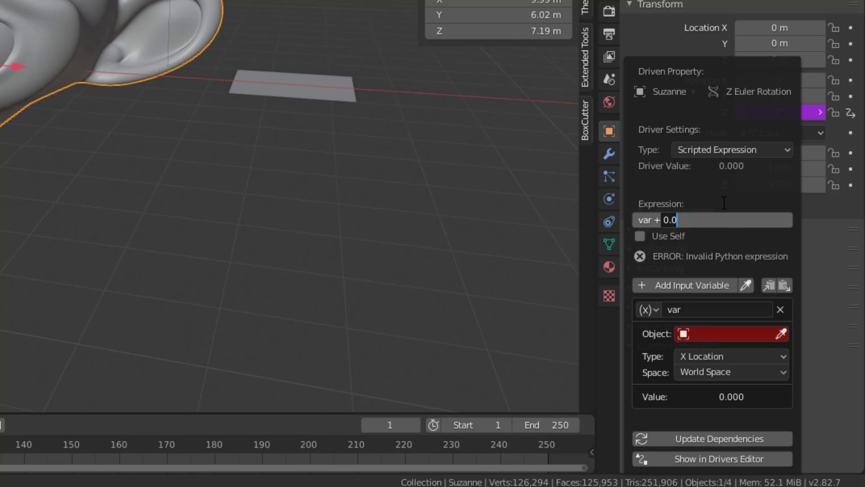
key(Return)
click(687, 222)
text(var)
key(Return)
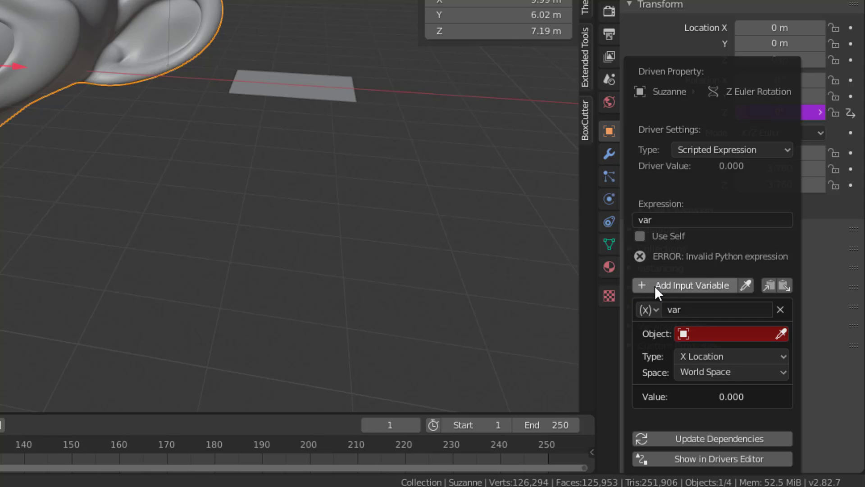
click(687, 333)
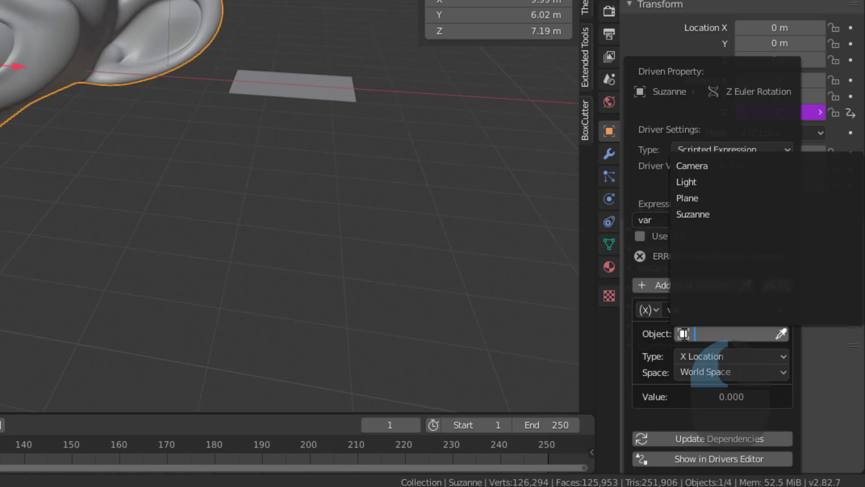
click(704, 198)
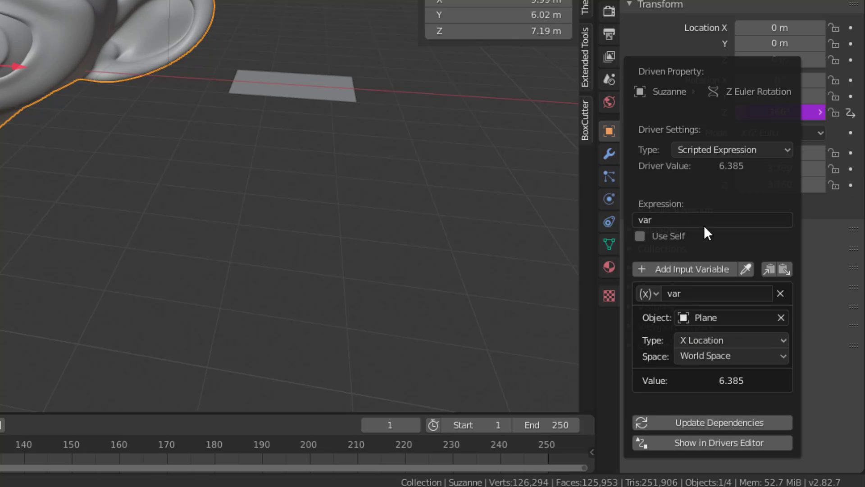
- Set the driver variable to read the plane's Z Location in Local Space, and update the driver's dependencies
click(723, 341)
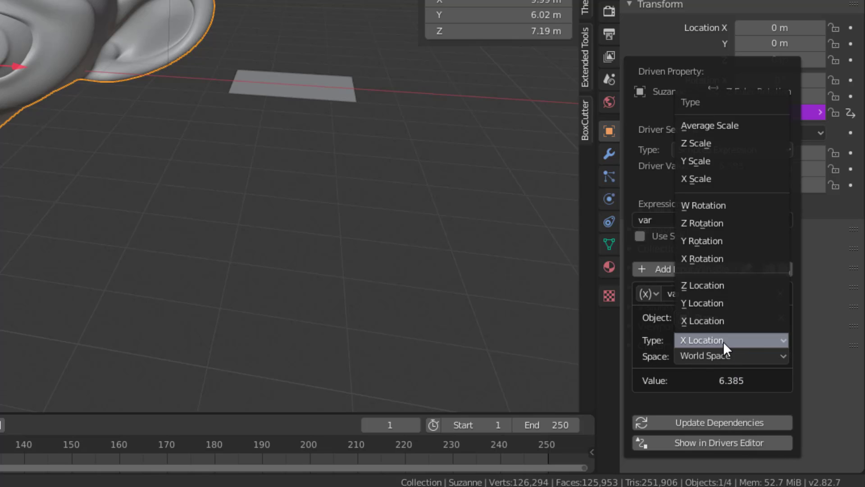
click(714, 285)
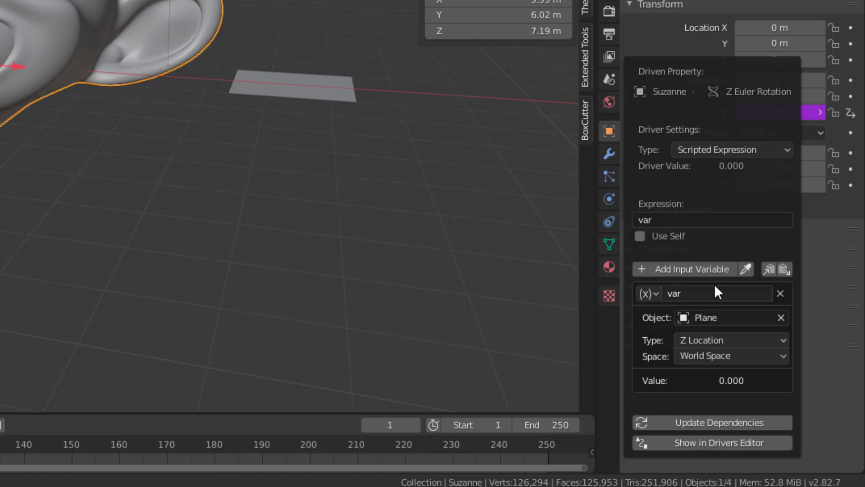
click(707, 356)
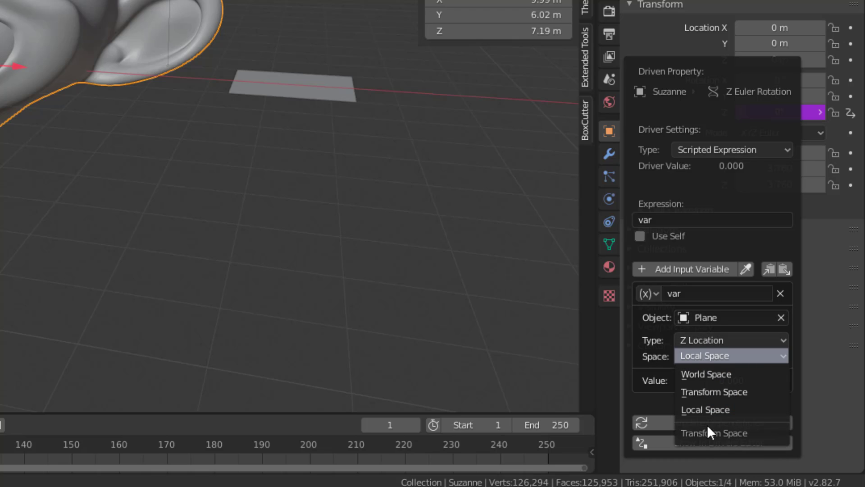
click(655, 358)
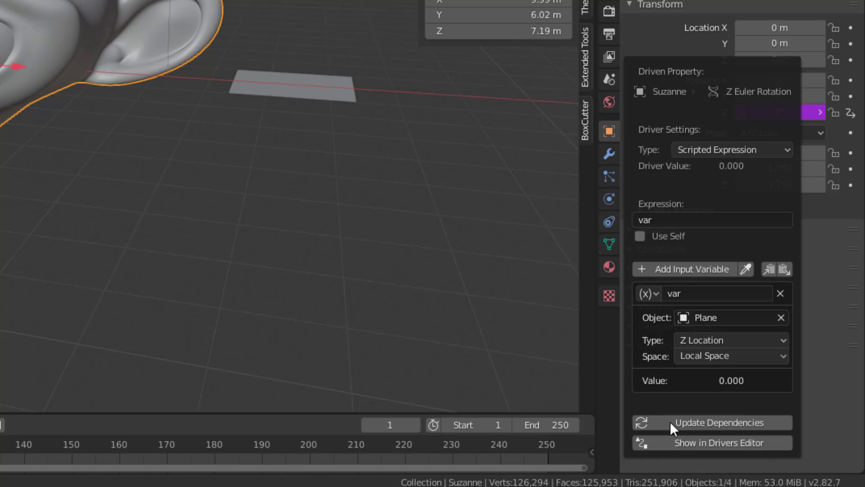
click(688, 423)
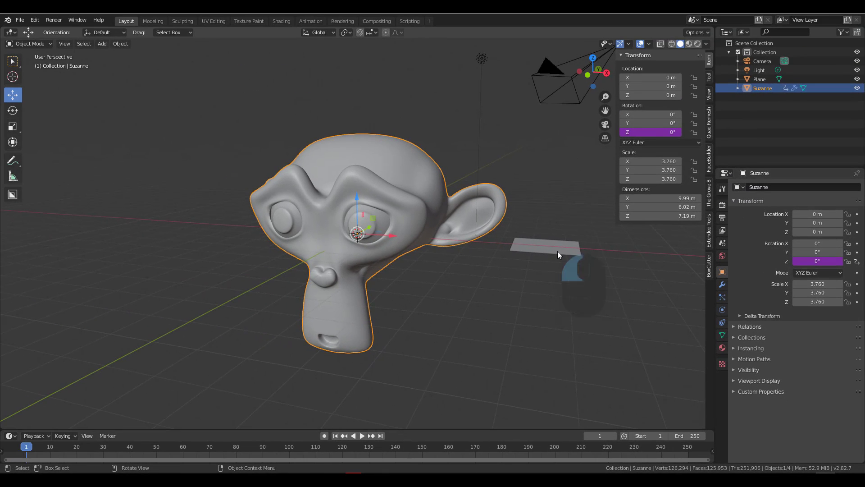
- Try raising the plane to about 1.33 m along Z, and set its Z location back to 0 m
click(557, 251)
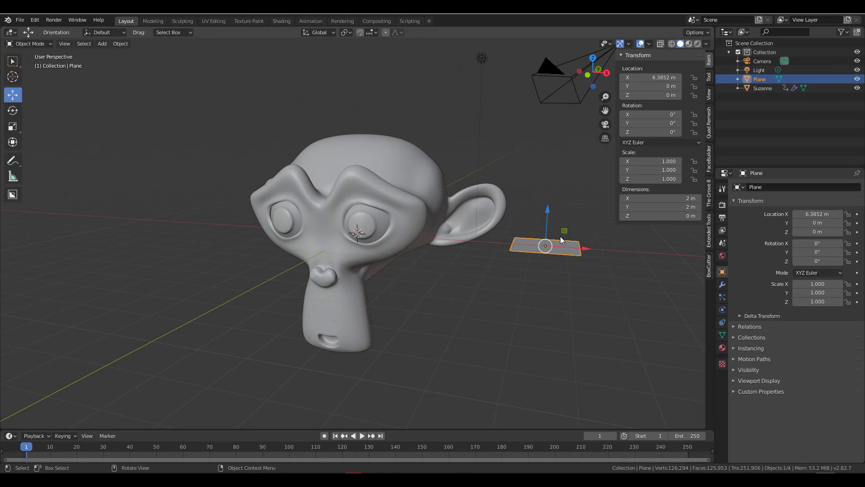
drag(547, 208, 555, 165)
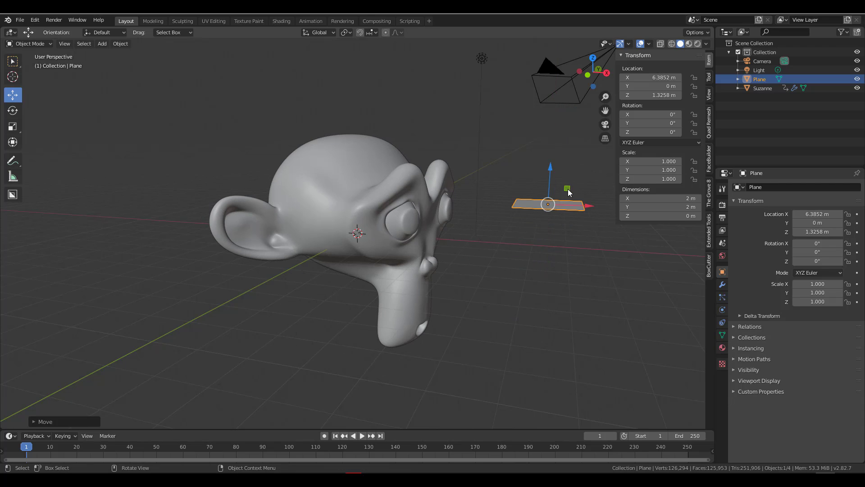
click(670, 96)
text(0)
key(Return)
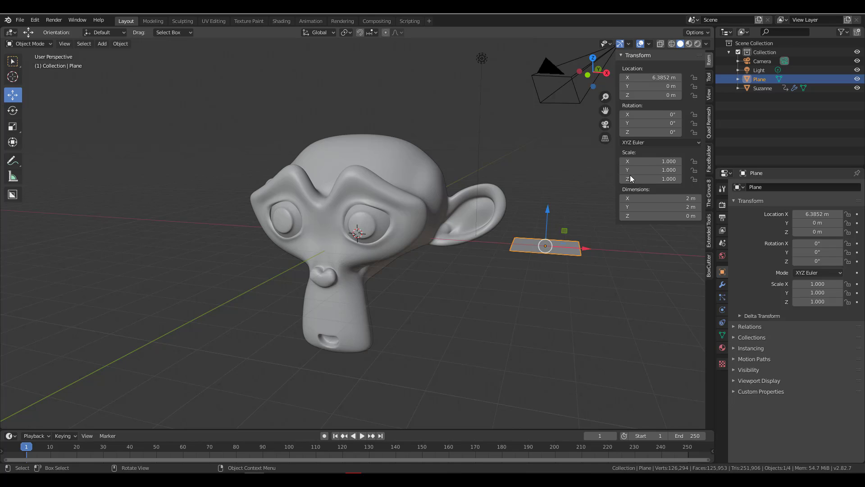
- Select Suzanne and switch from Blender to Maya
click(351, 177)
click(120, 43)
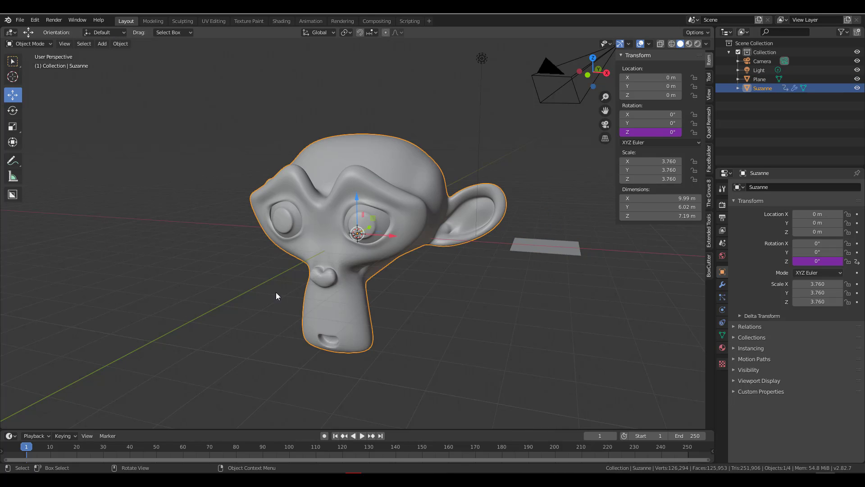
click(817, 13)
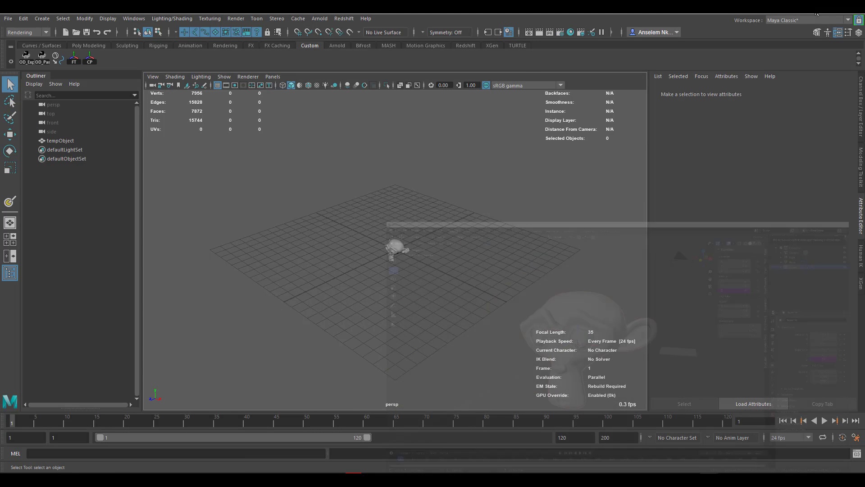
- Create a polygon plane and move it along X so it sits beside the monkey head
scroll(453, 194, up, 10)
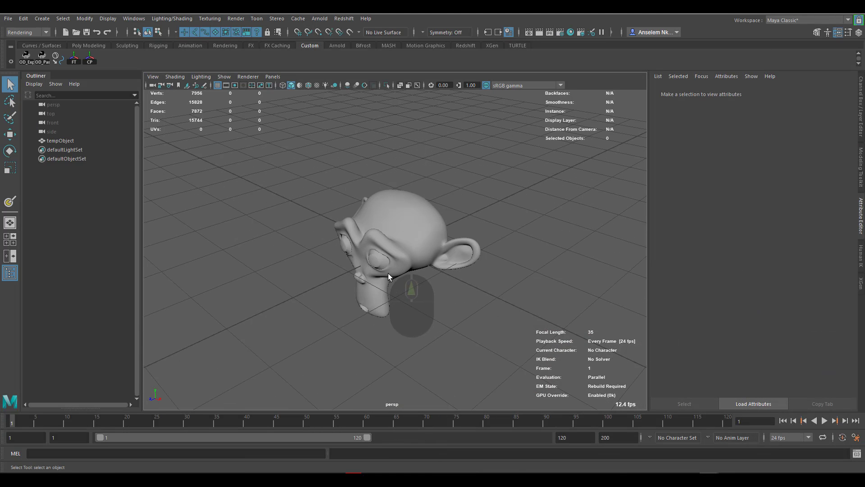
alt+drag(399, 299, 446, 284)
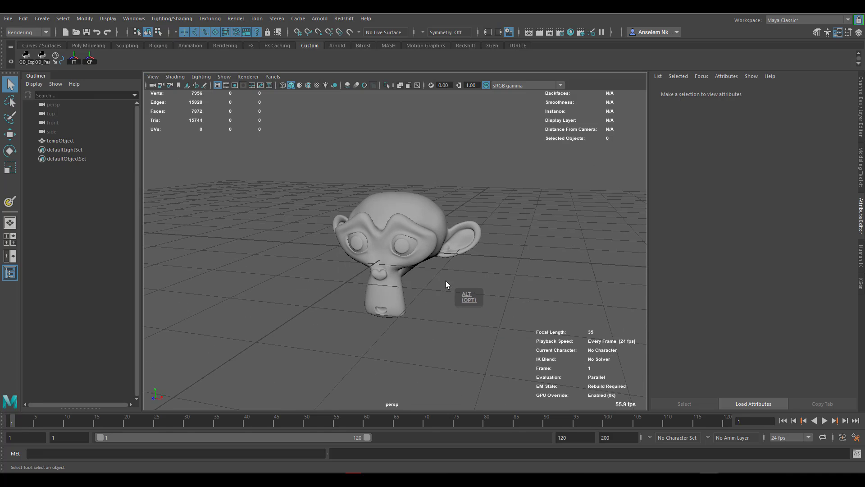
alt+middle_drag(445, 281, 420, 293)
alt+right_drag(430, 295, 443, 305)
shift+right_click(491, 207)
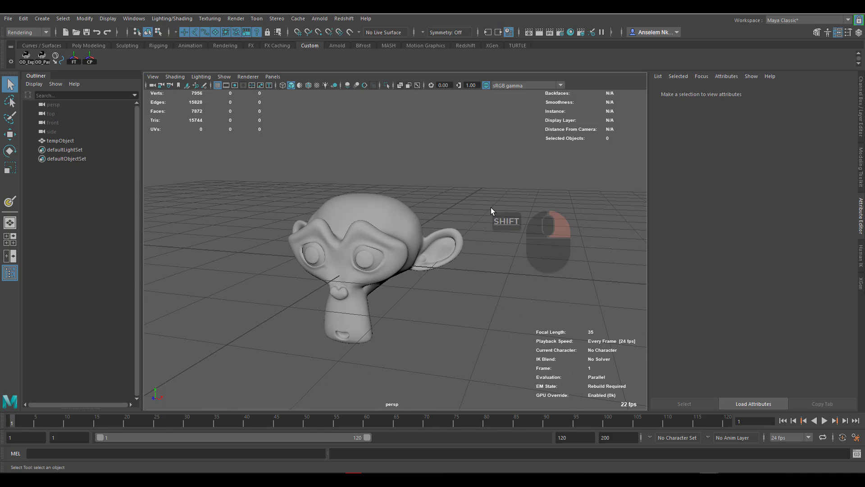
shift+right_drag(491, 211, 442, 193)
scroll(466, 246, down, 3)
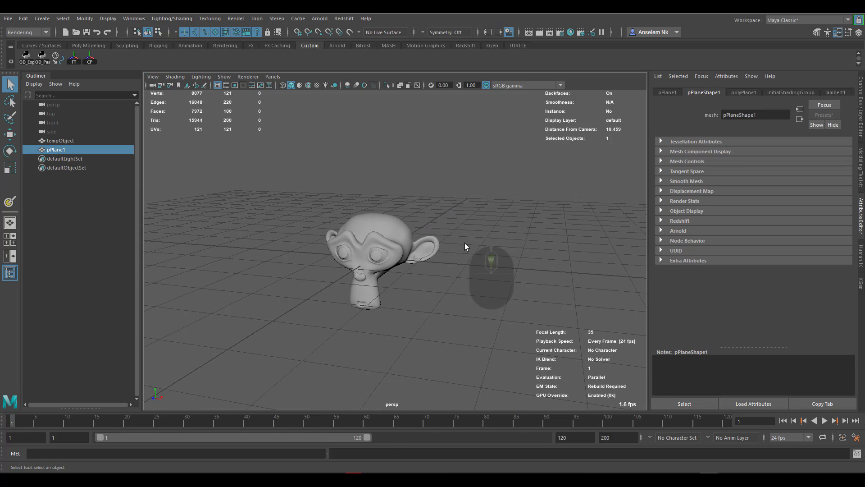
alt+drag(468, 356, 458, 343)
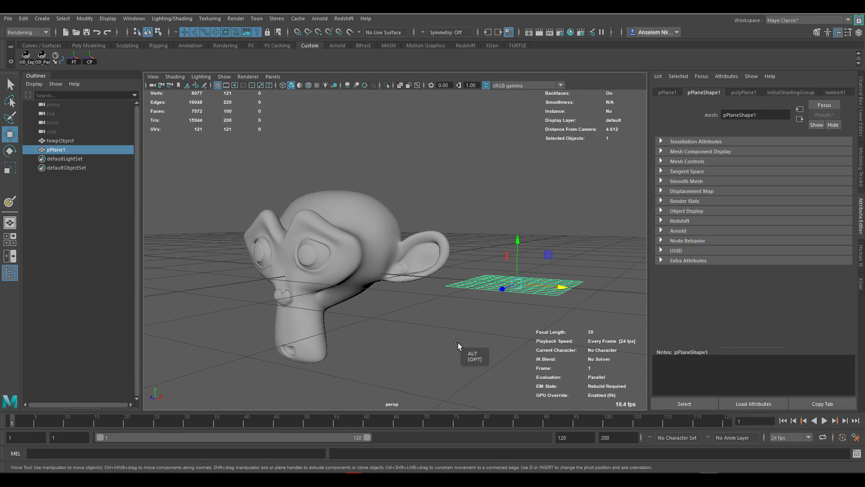
- Select the monkey head, show its transform channels, and pick the Rotate Y channel
click(369, 262)
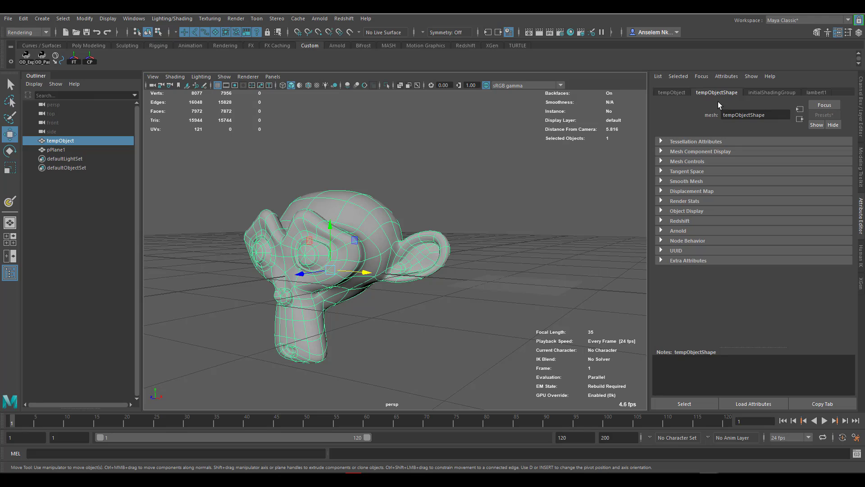
click(861, 96)
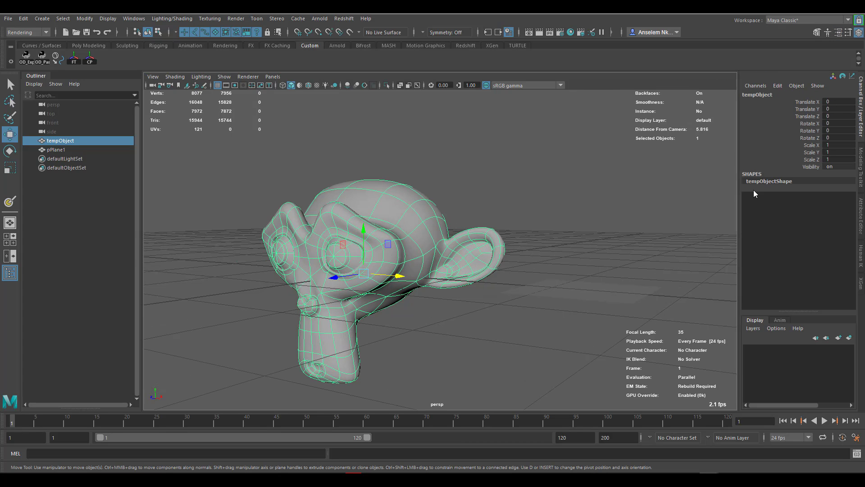
click(806, 138)
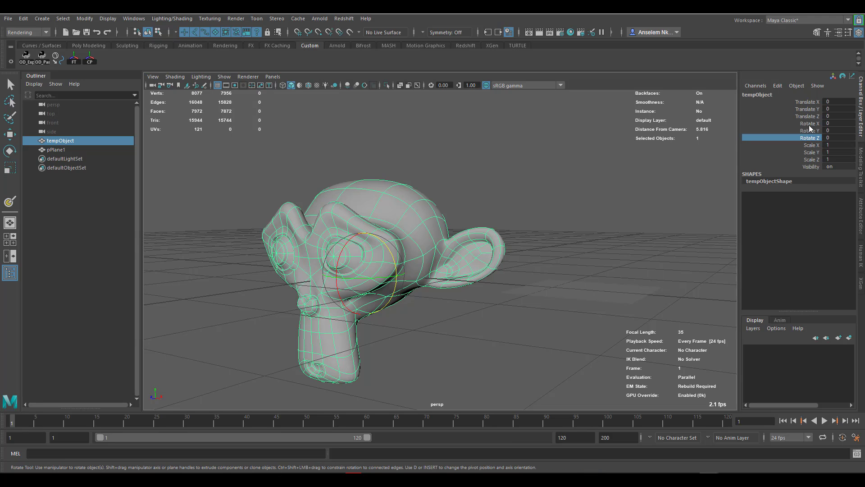
click(810, 124)
click(811, 130)
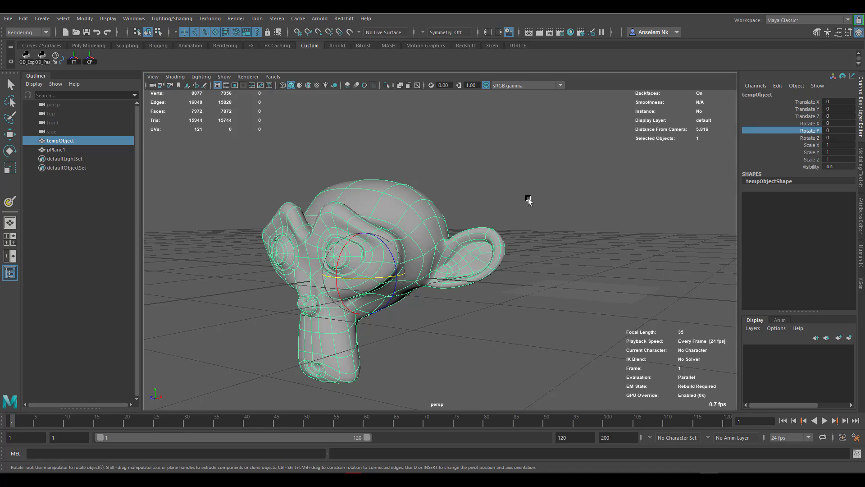
- Try rotating the monkey head around Y, and undo the rotation
middle_drag(530, 199, 483, 200)
key(ctrl+z)
key(ctrl+z)
key(ctrl+z)
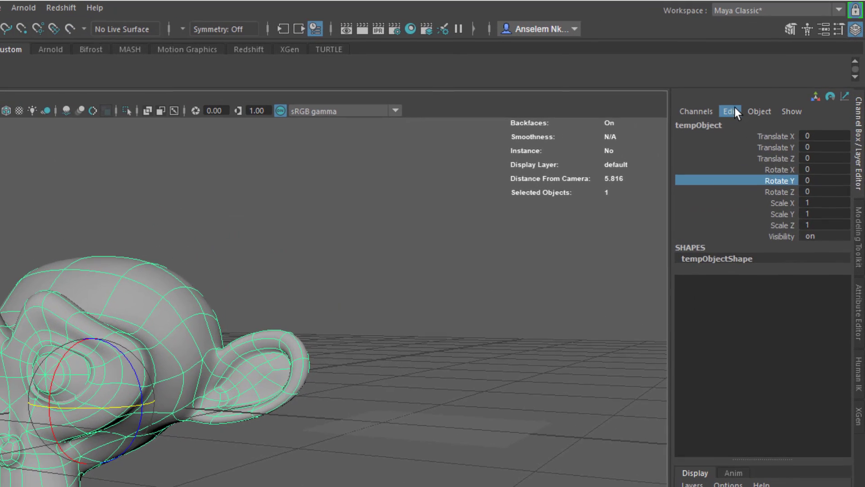
- Open the Expression Editor for the monkey head's Rotate Y channel and copy the attribute name tempObject.rotateY
click(732, 110)
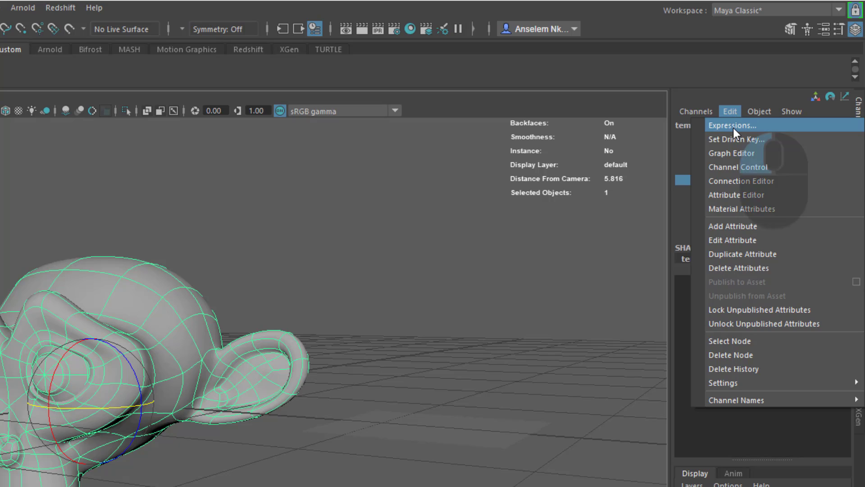
click(734, 128)
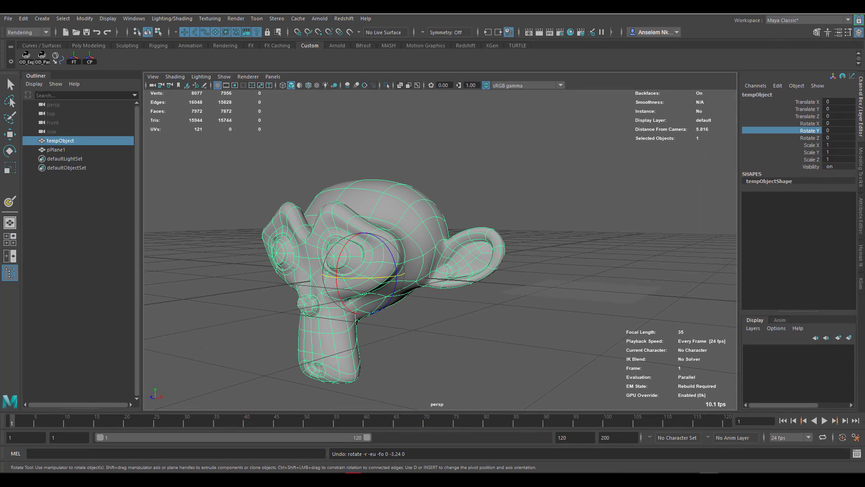
drag(830, 188, 432, 139)
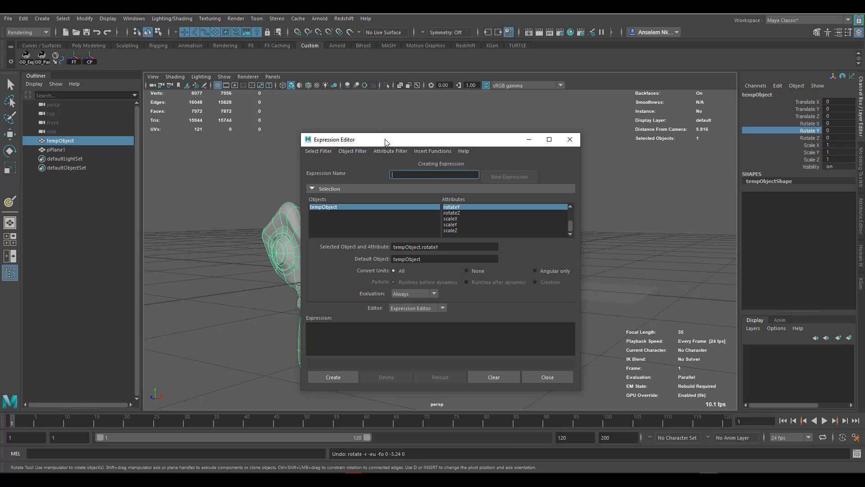
drag(386, 142, 499, 140)
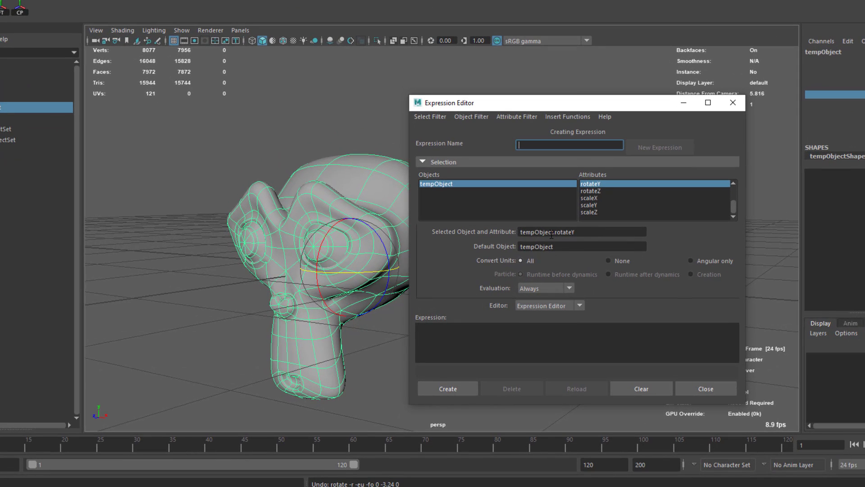
click(583, 233)
key(ctrl+a)
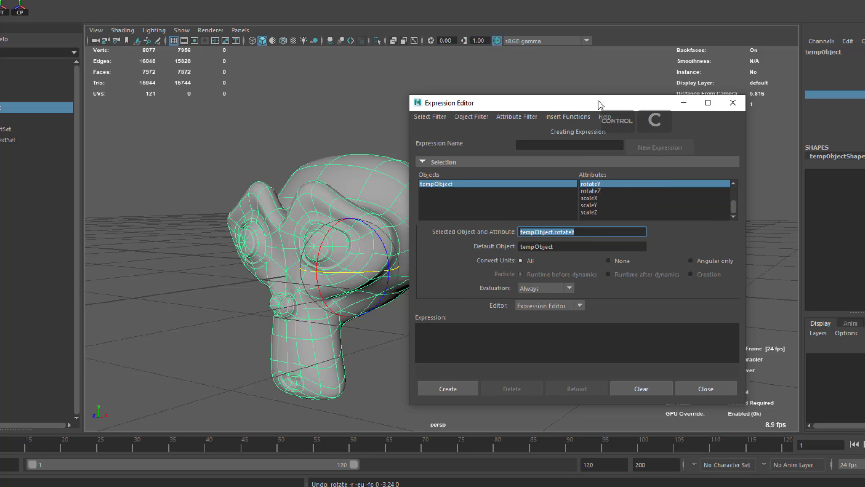
- Select the plane and choose its translateY attribute in the Expression Editor
drag(602, 102, 370, 86)
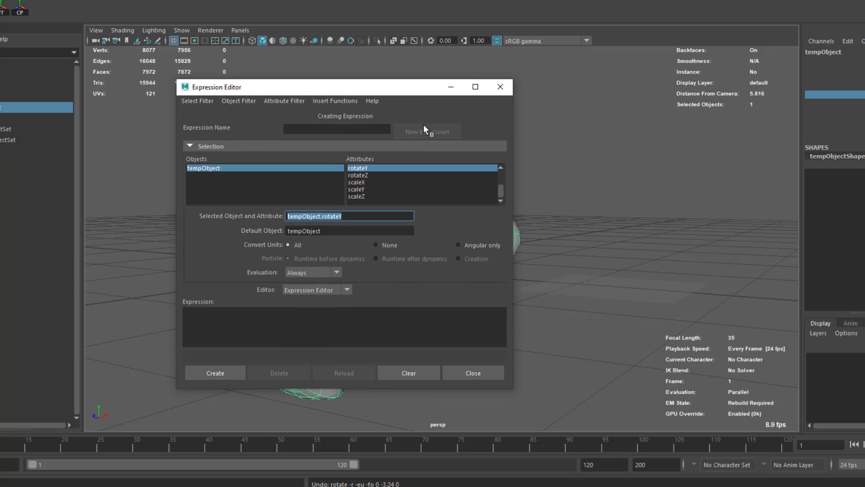
click(642, 292)
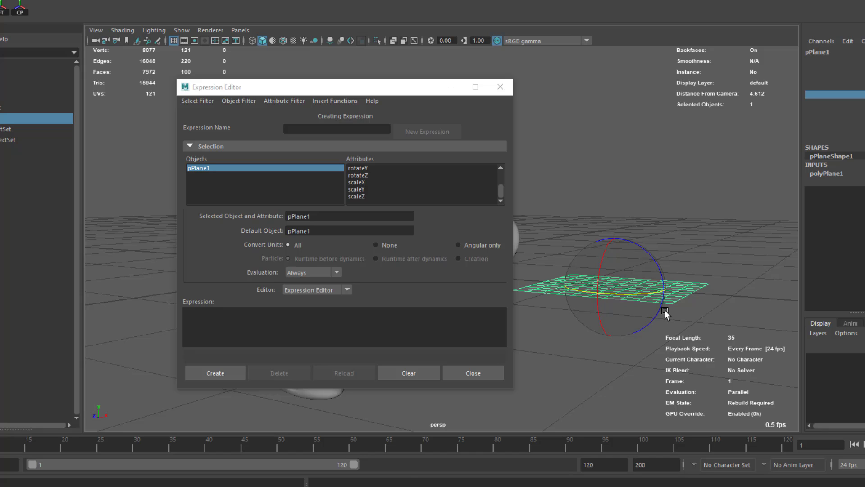
key(w)
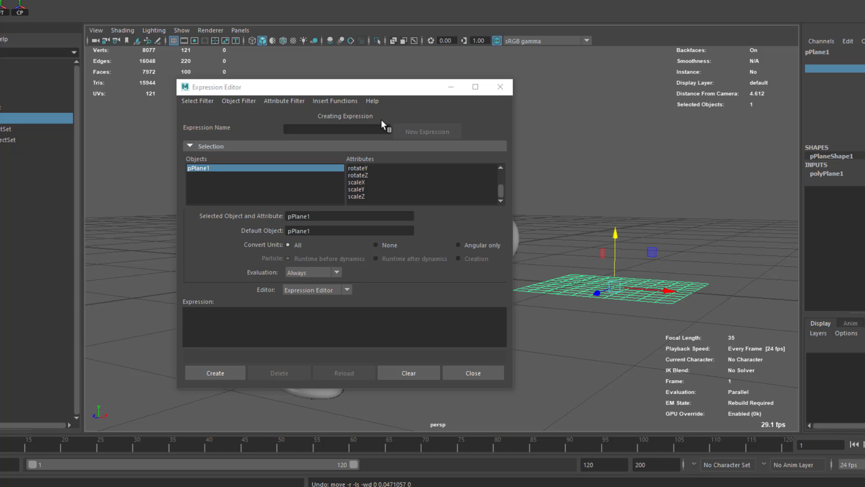
drag(383, 91, 248, 97)
scroll(254, 191, up, 2)
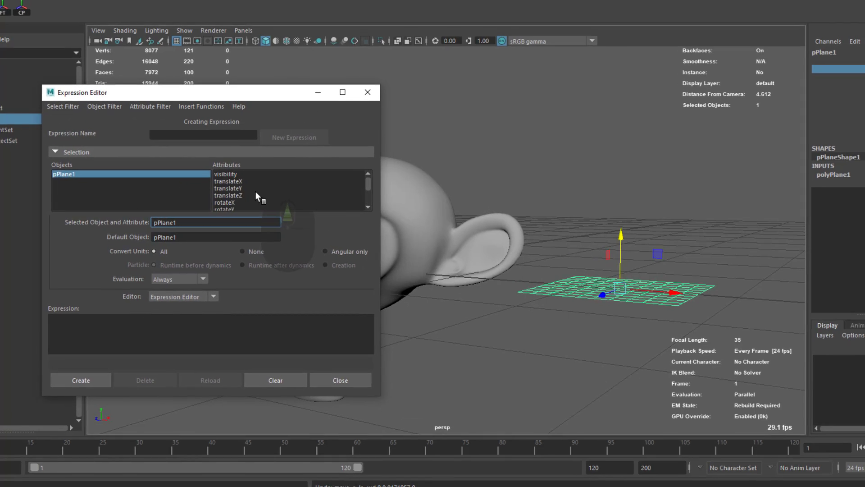
click(227, 188)
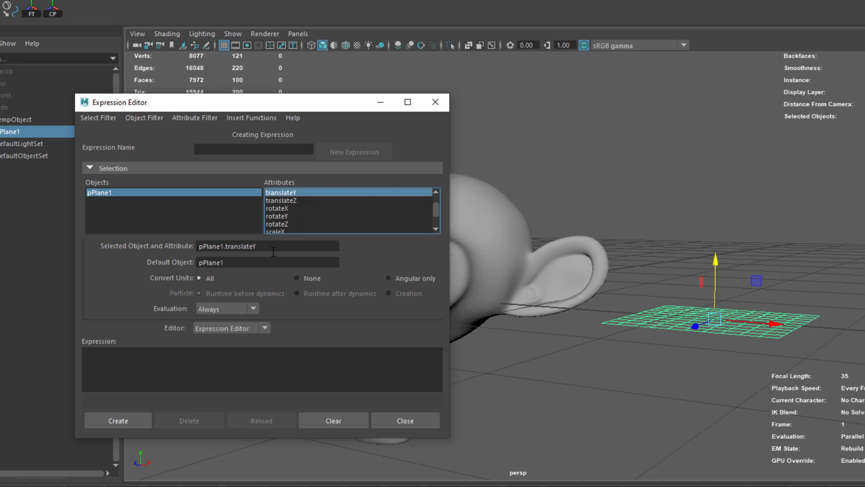
- Write the expression tempObject.rotateY=pPlane1.translateY to link the monkey head's rotation to the plane's height
double_click(220, 246)
key(ctrl+c)
click(220, 364)
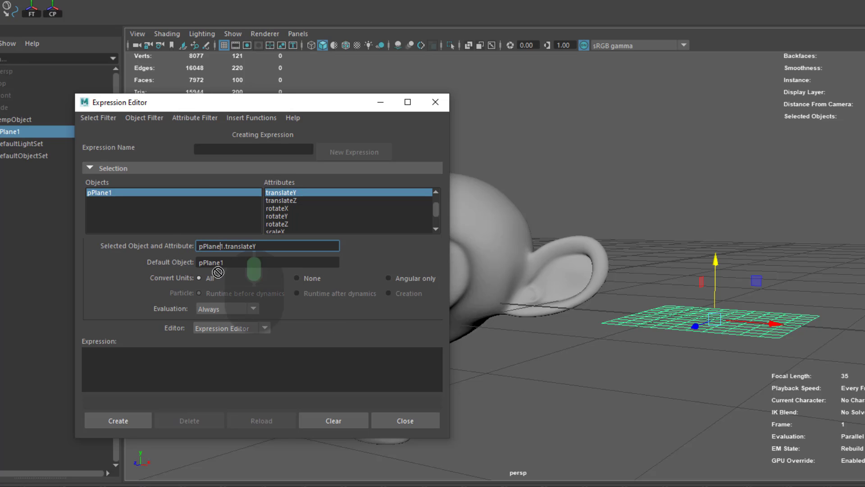
key(ctrl+v)
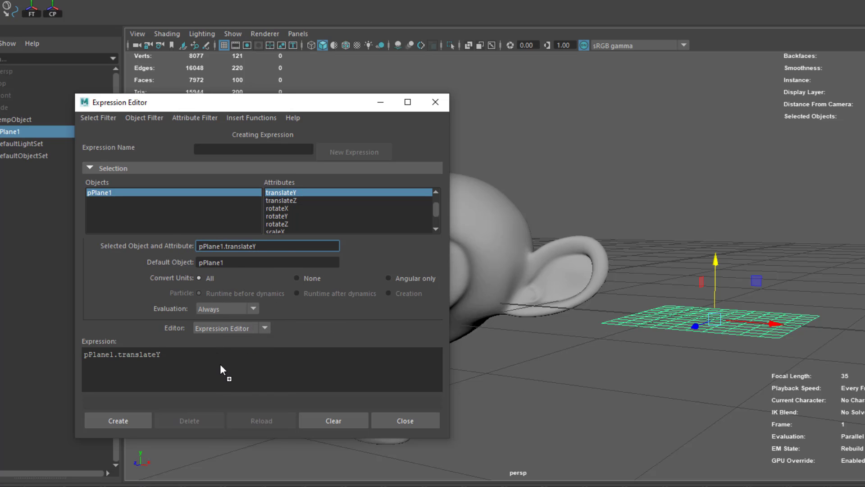
click(85, 357)
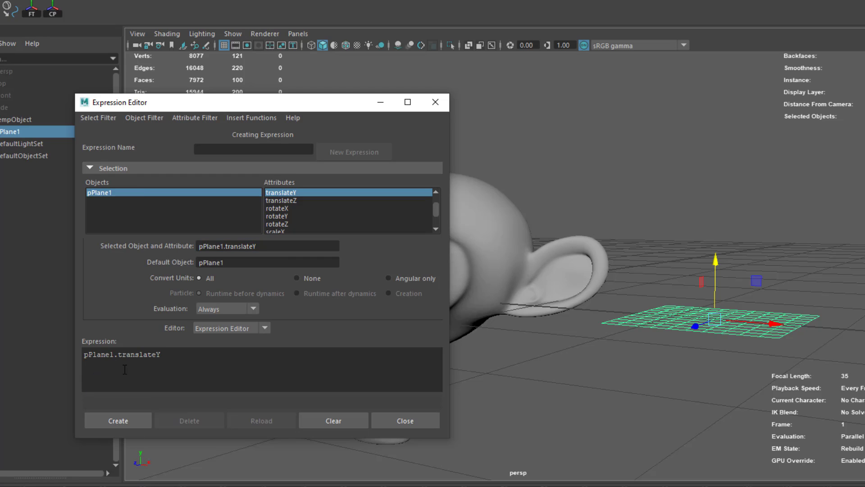
key(ctrl+v)
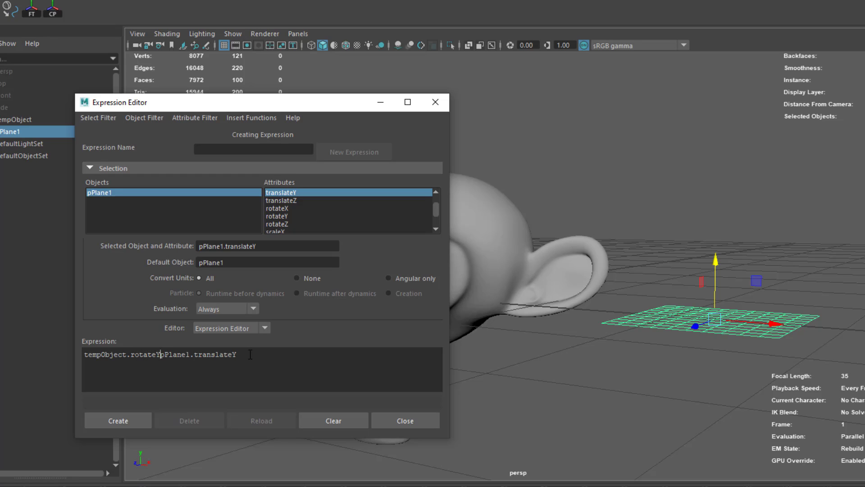
text(=)
- Name the expression rotate, create it, and put the Expression Editor away
click(239, 149)
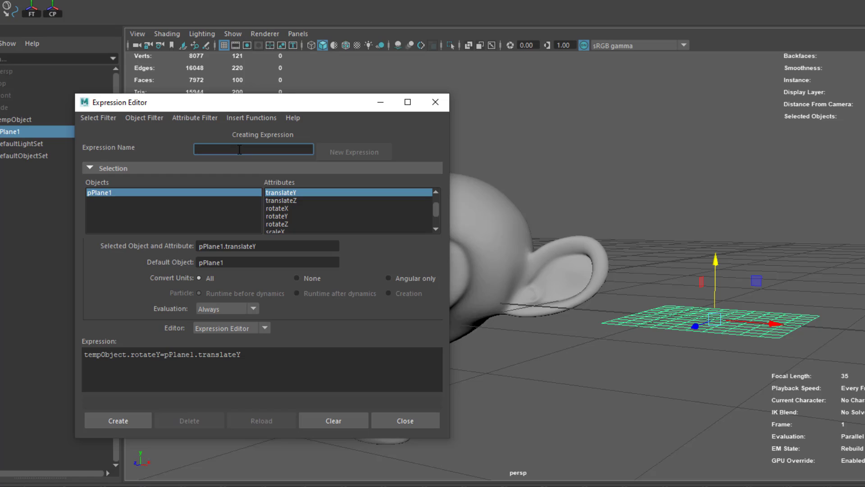
text(r)
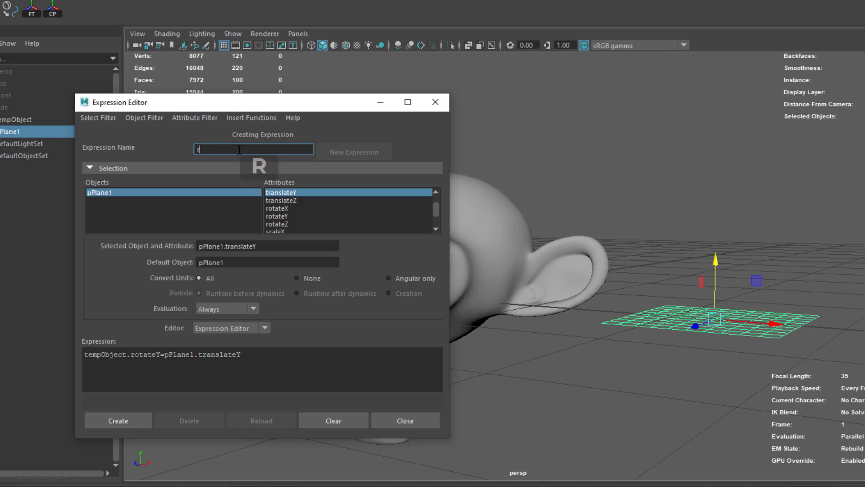
text(otate)
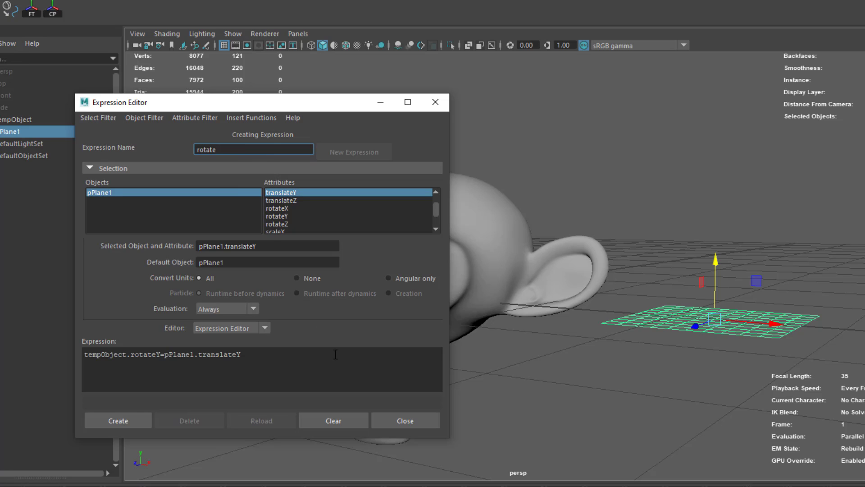
click(113, 422)
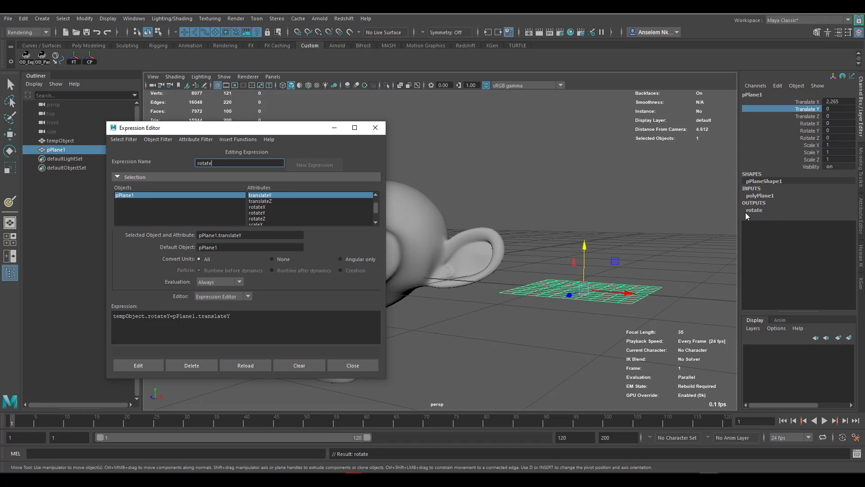
click(335, 128)
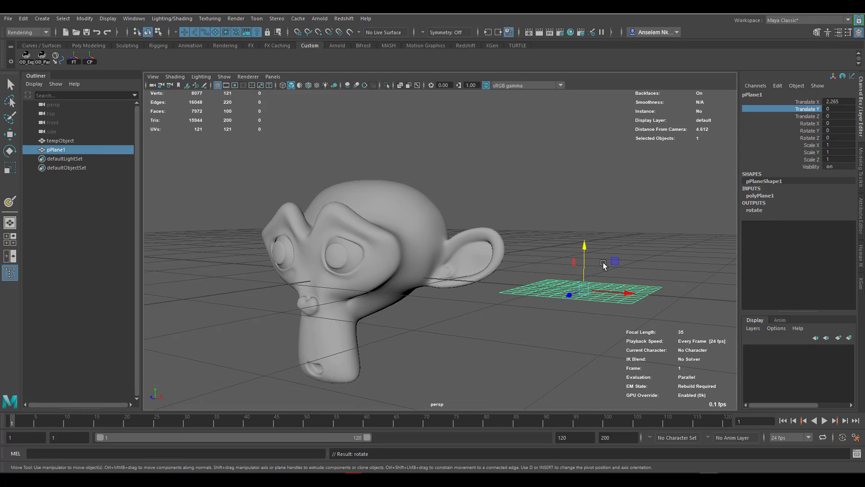
- Move the plane vertically to test the link with the monkey head's rotation, and undo the last move
drag(584, 248, 593, 296)
middle_drag(599, 132, 566, 275)
scroll(530, 263, down, 3)
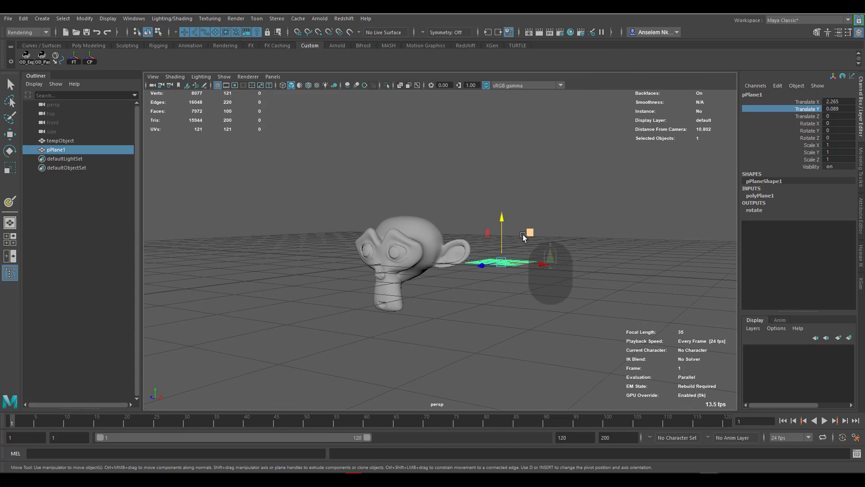
scroll(528, 261, down, 3)
drag(482, 211, 495, 232)
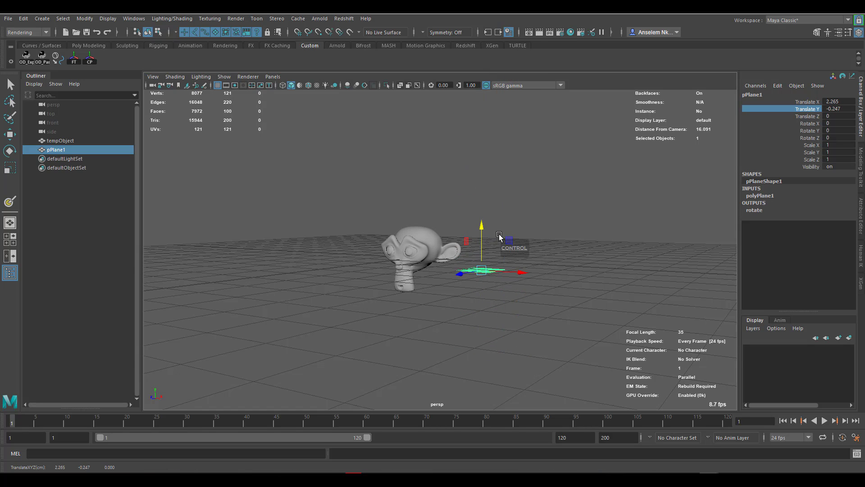
key(z)
key(z)
scroll(550, 302, up, 5)
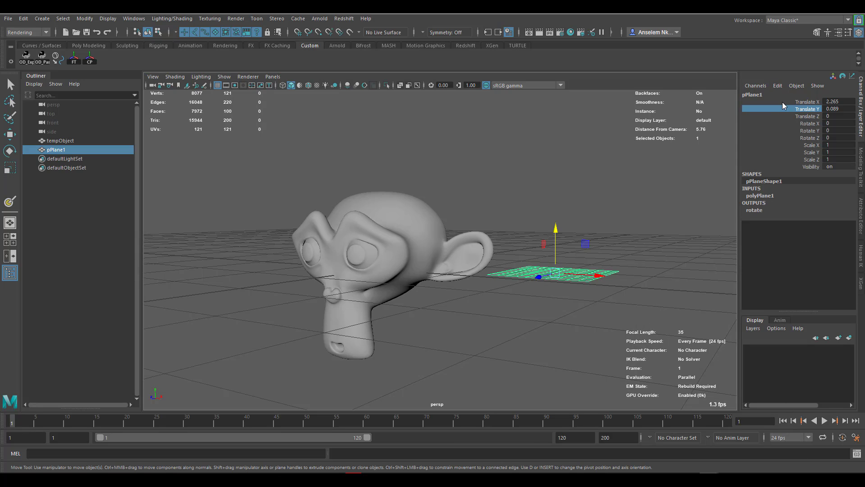
- Reopen the Expression Editor, filter by expression name, and load the rotate expression
click(778, 86)
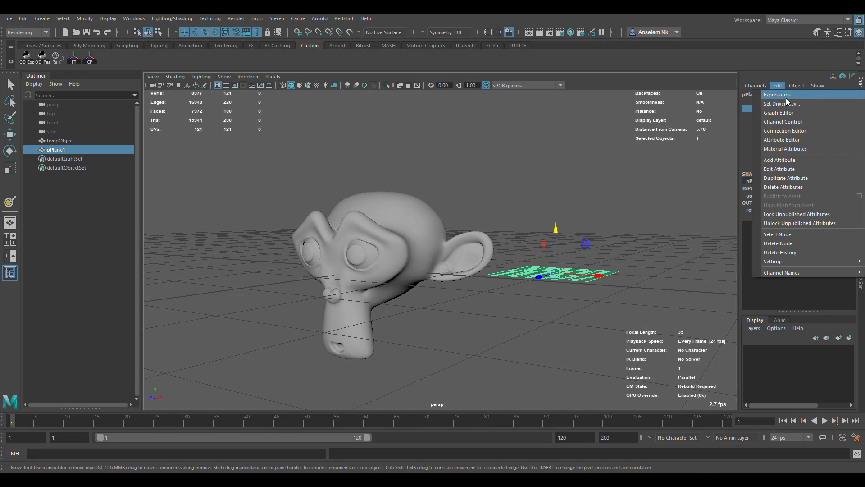
click(779, 95)
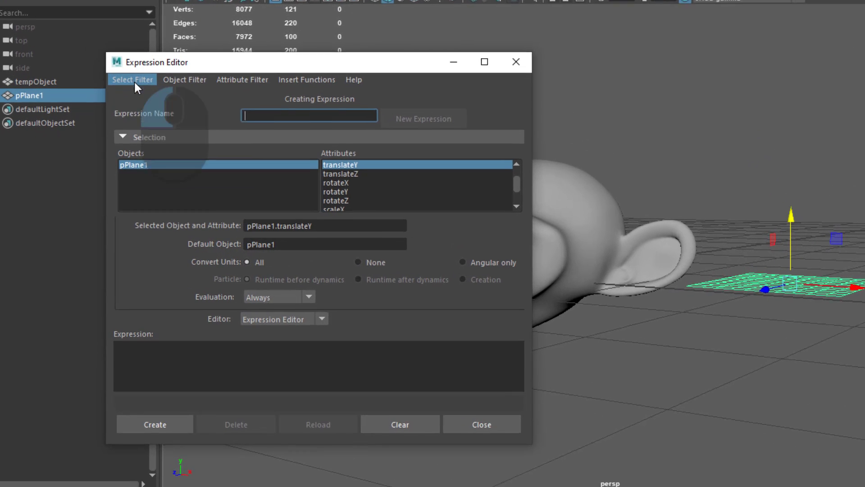
click(124, 139)
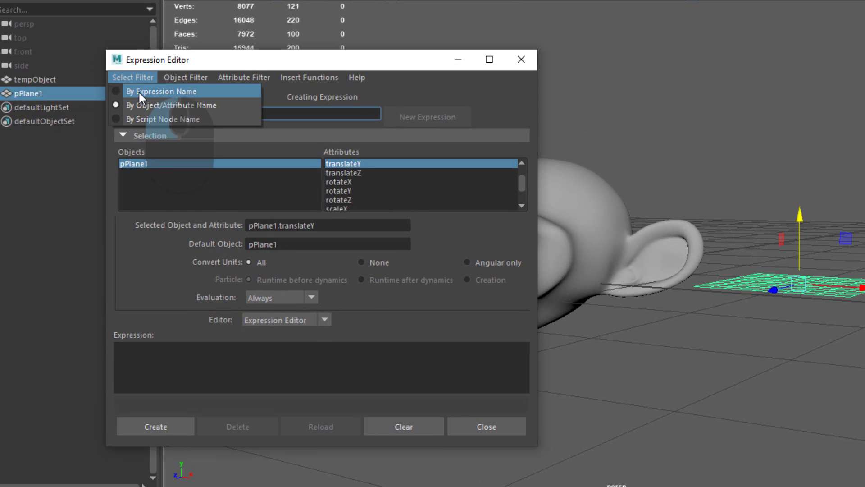
click(138, 91)
click(144, 162)
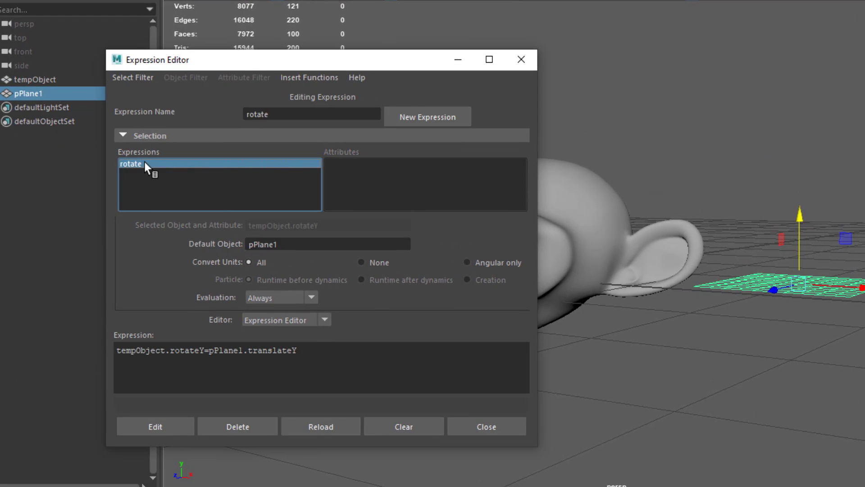
- Change the expression to tempObject.rotateY=pPlane1.translateY*10, apply the edit, and close the Expression Editor
click(307, 347)
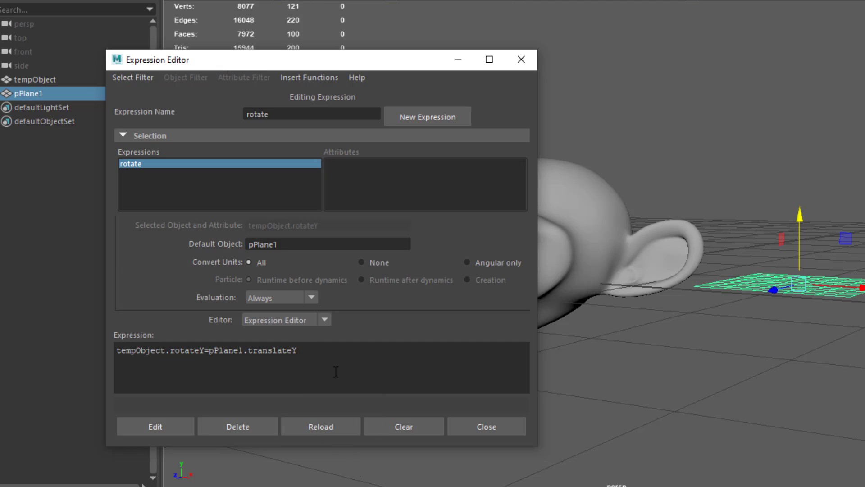
text(-)
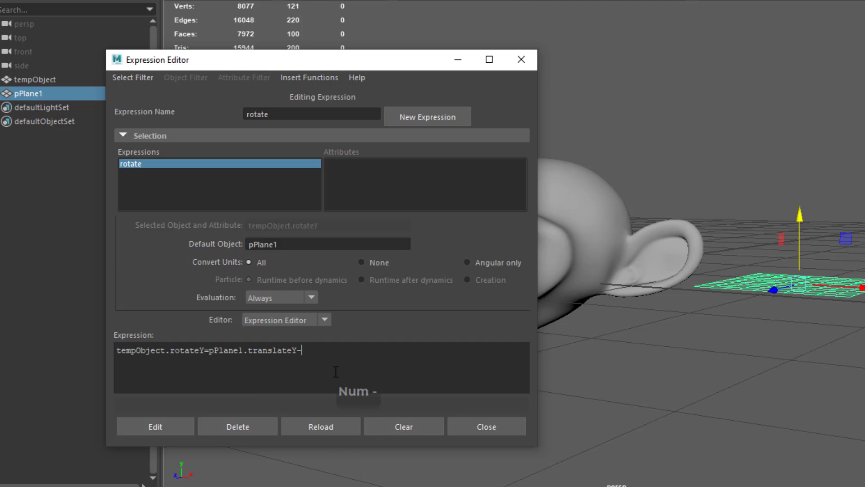
key(BackSpace)
text(*)
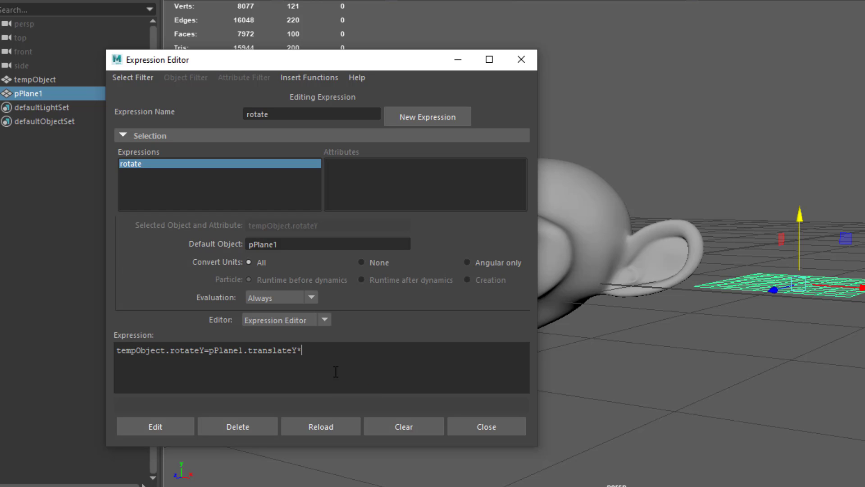
text(10)
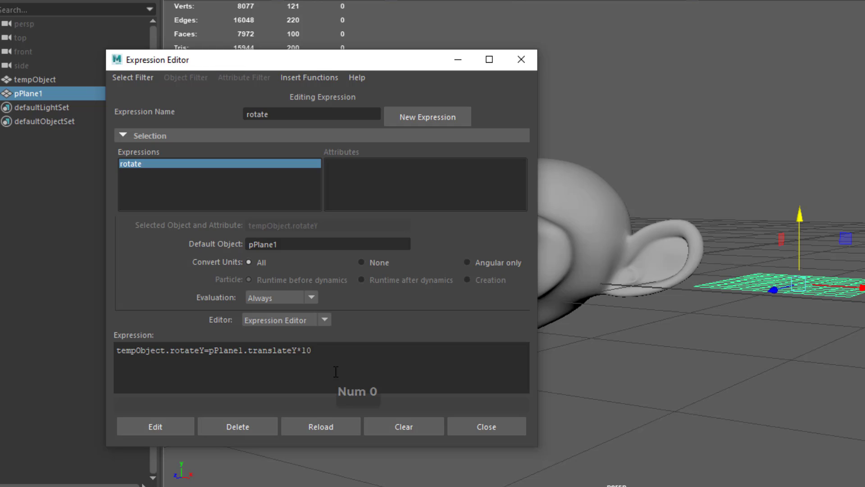
click(171, 421)
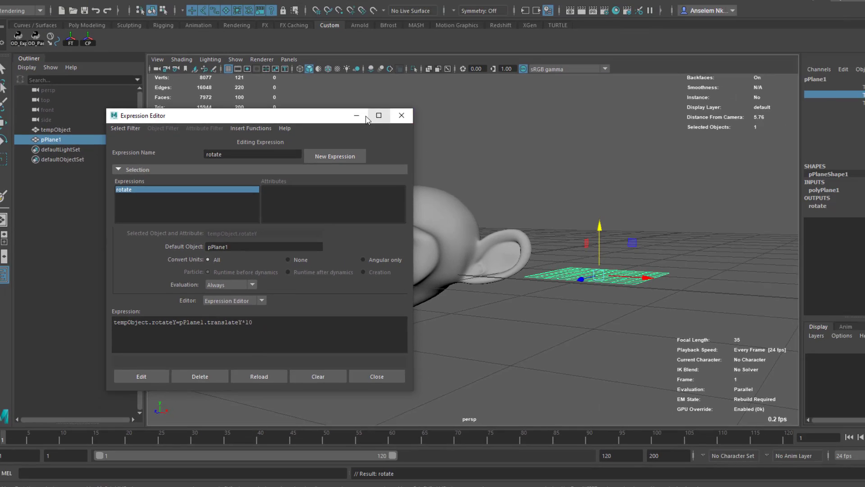
click(402, 115)
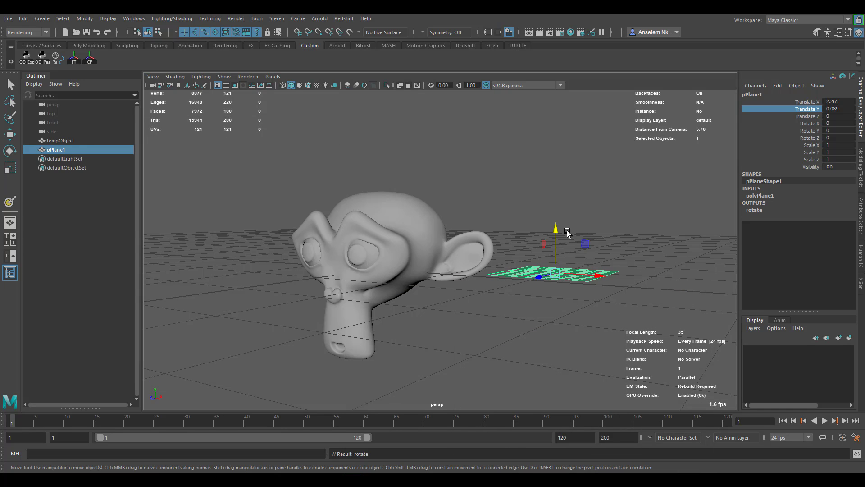
- Set the plane's Translate Y to 1 and select the monkey head to check its Rotate Y
drag(567, 232, 546, 252)
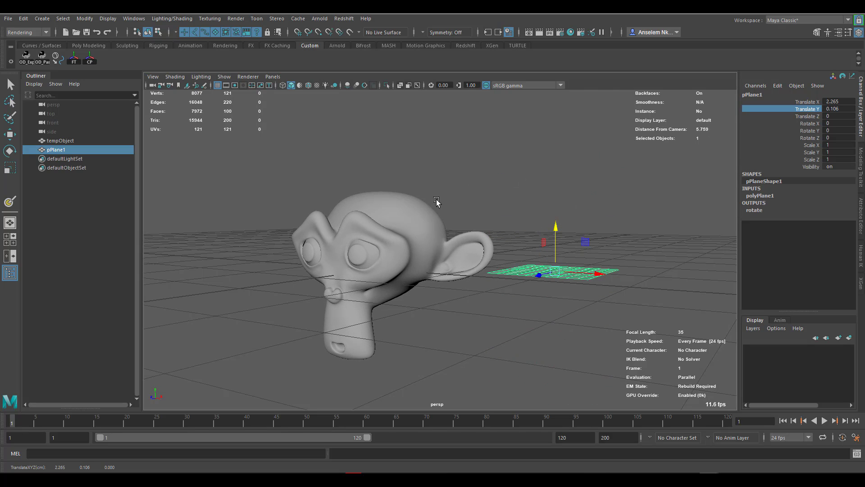
click(833, 109)
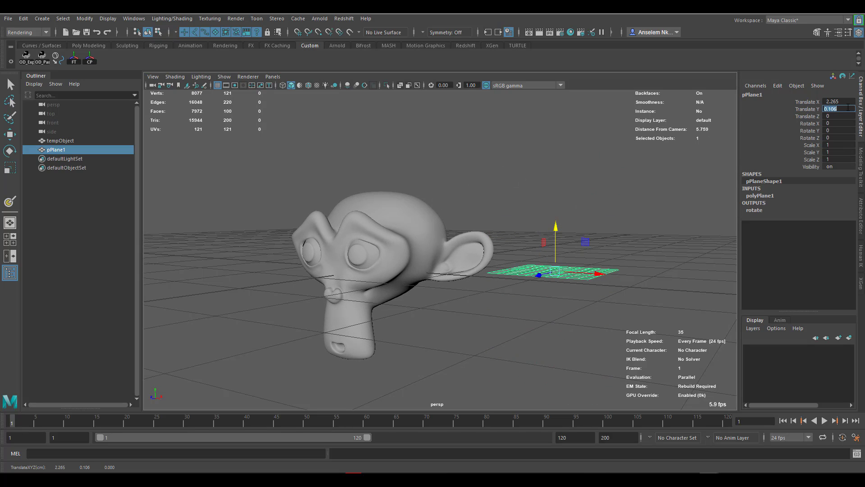
text(1)
key(Return)
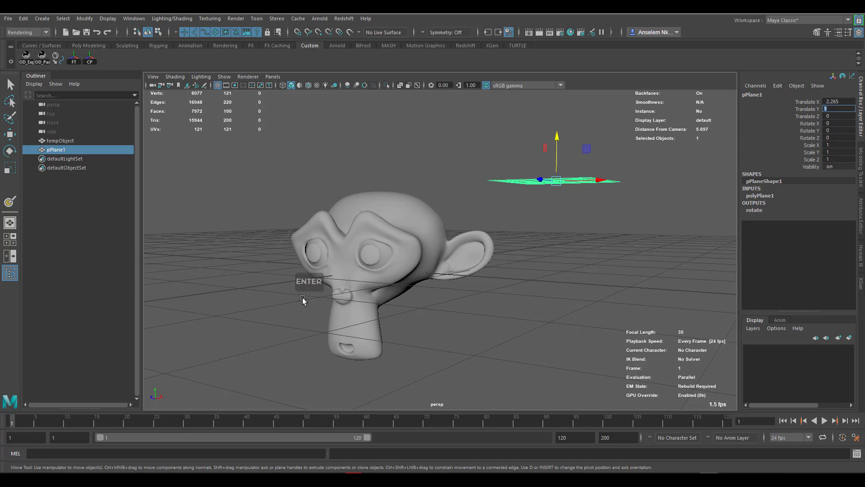
click(331, 271)
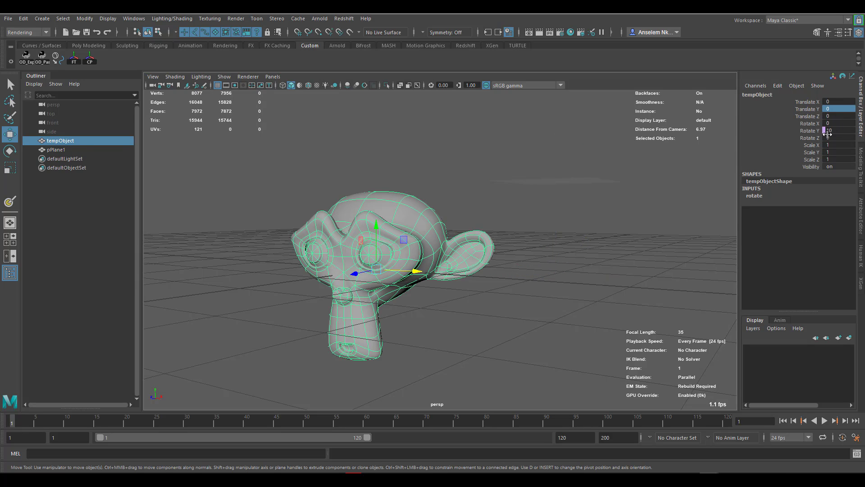
- Set the plane's Translate Y to 10 and select the monkey head to check its Rotate Y
click(544, 179)
click(831, 109)
text(10)
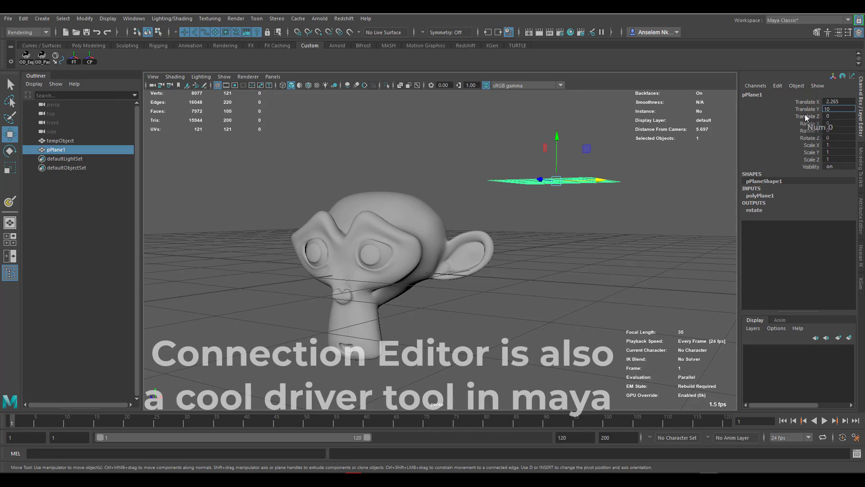
key(Return)
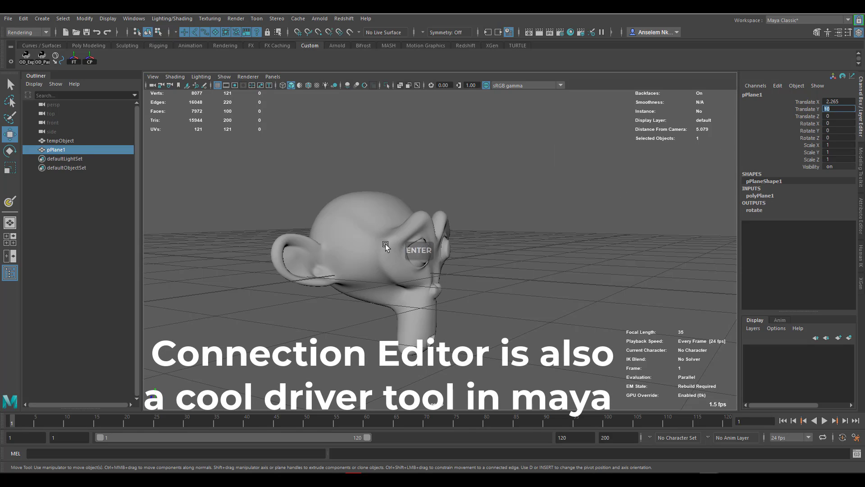
click(414, 249)
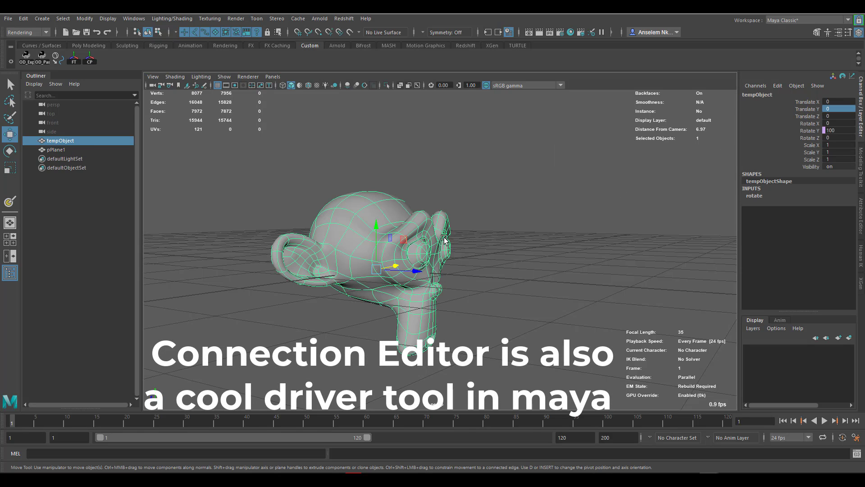
- Lower the raised plane to a Translate Y of about 0.57 and move it again to test the head's rotation
scroll(443, 239, down, 6)
drag(434, 185, 660, 87)
scroll(556, 203, down, 5)
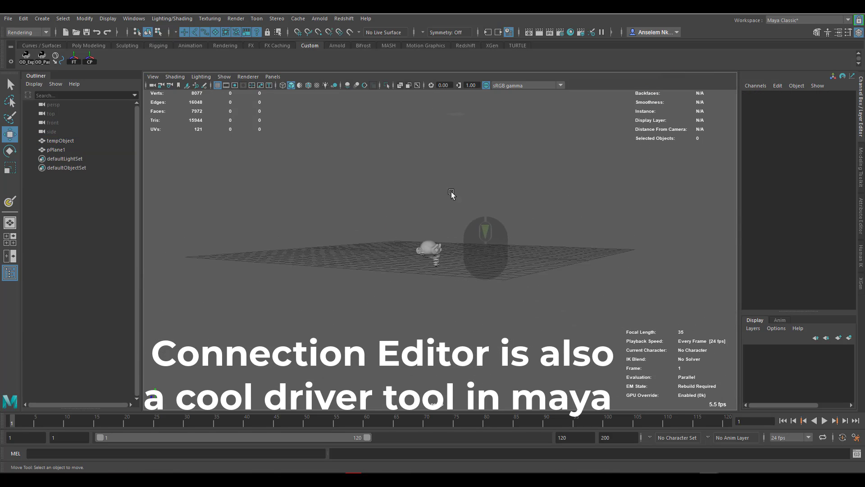
drag(432, 103, 490, 153)
drag(454, 97, 452, 249)
scroll(451, 249, up, 10)
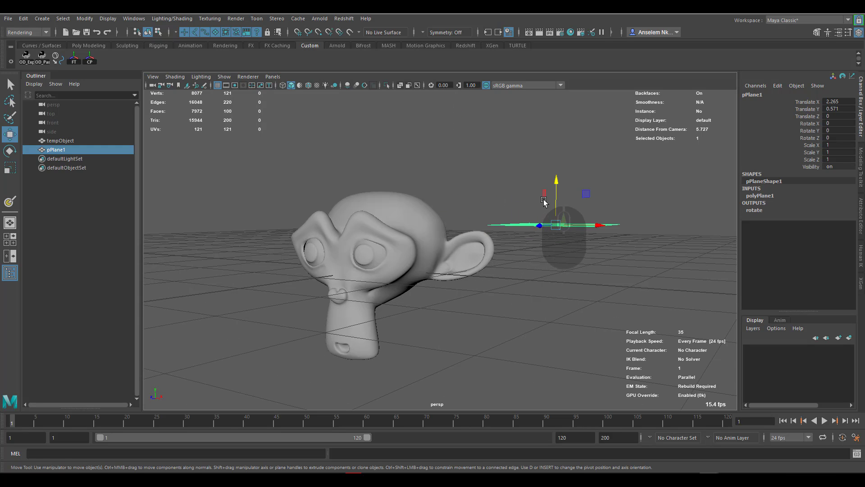
drag(553, 200, 505, 155)
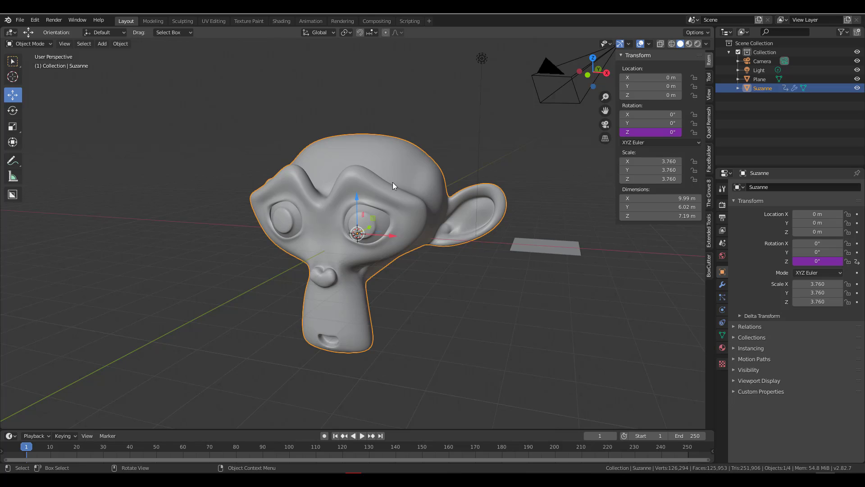
- Switch to Blender, open the Drivers Editor for Suzanne's Z rotation to view its driver settings, and close the window
right_click(659, 133)
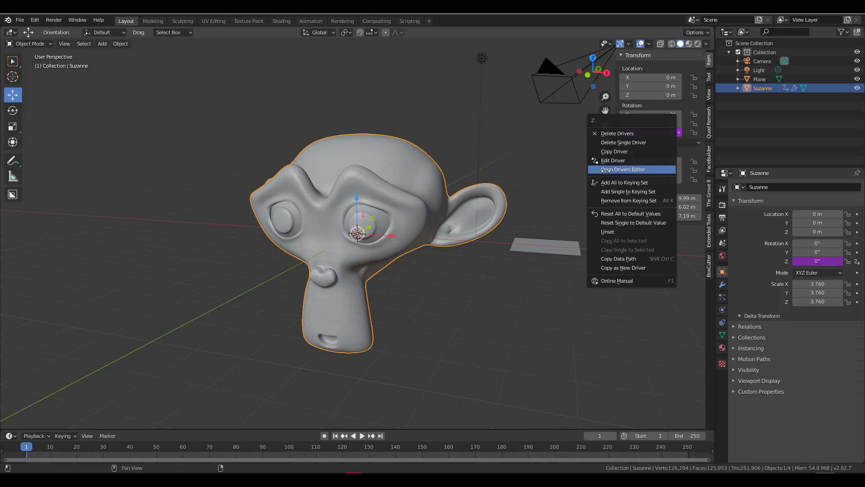
click(624, 160)
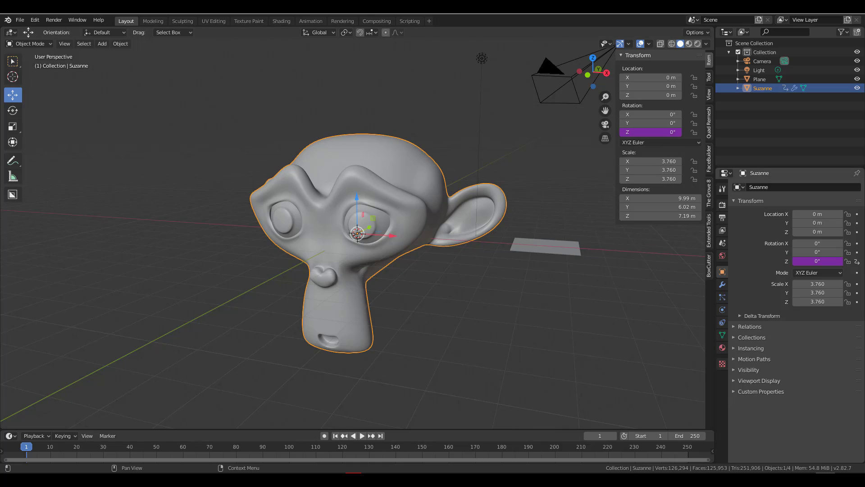
right_click(655, 135)
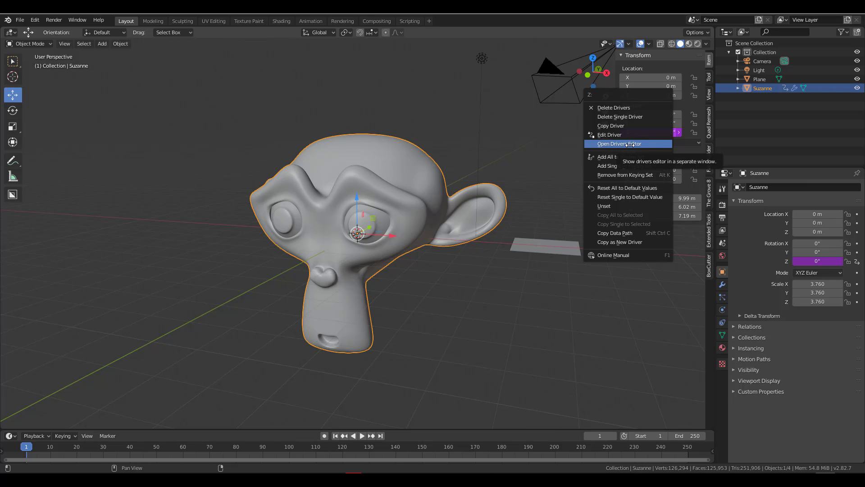
click(630, 145)
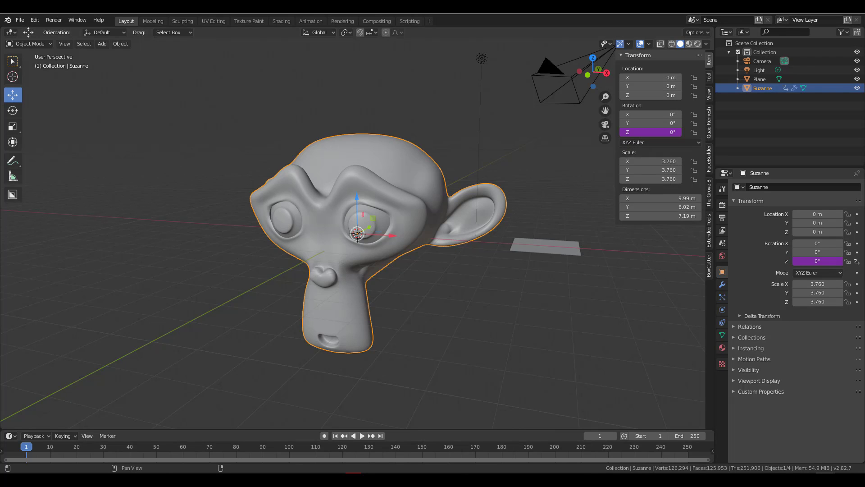
drag(112, 164, 201, 126)
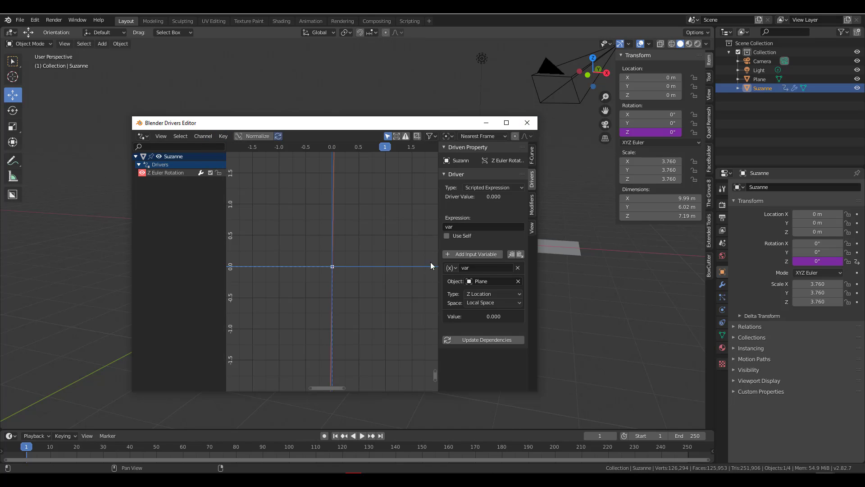
click(527, 123)
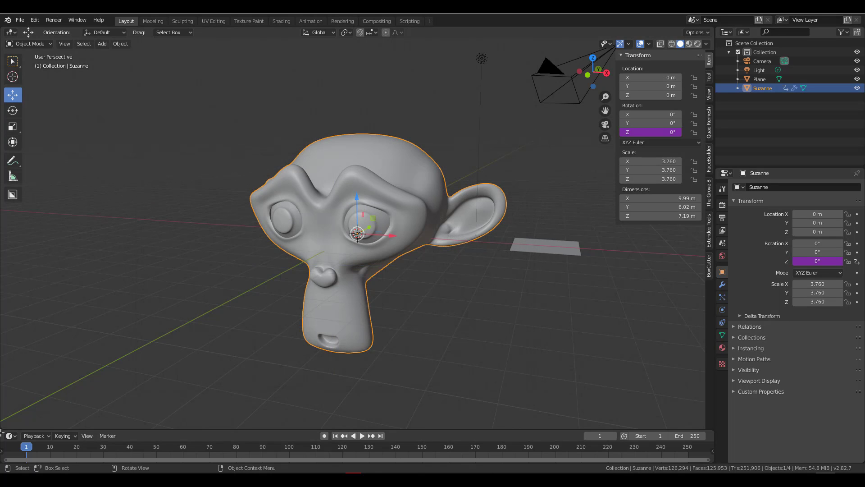
- Split the 3D viewport, make the new area a Drivers editor, and show the driver settings for Suzanne's Z Euler Rotation
drag(1, 429, 407, 423)
click(11, 32)
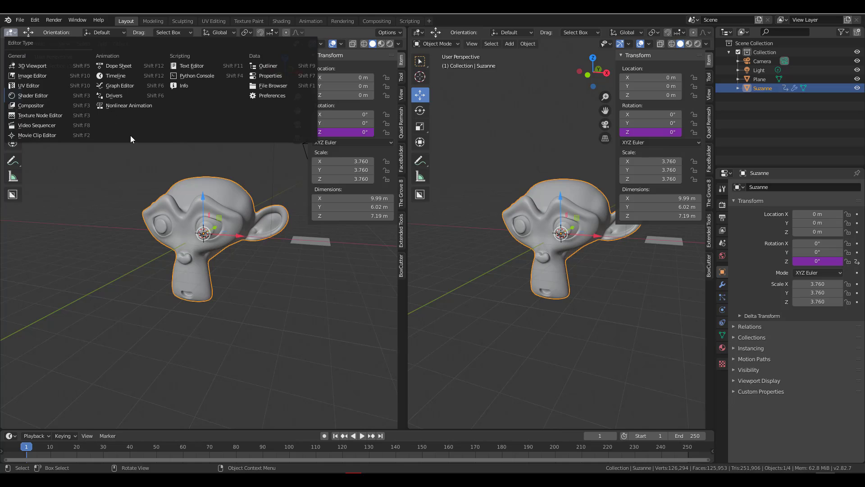
click(115, 96)
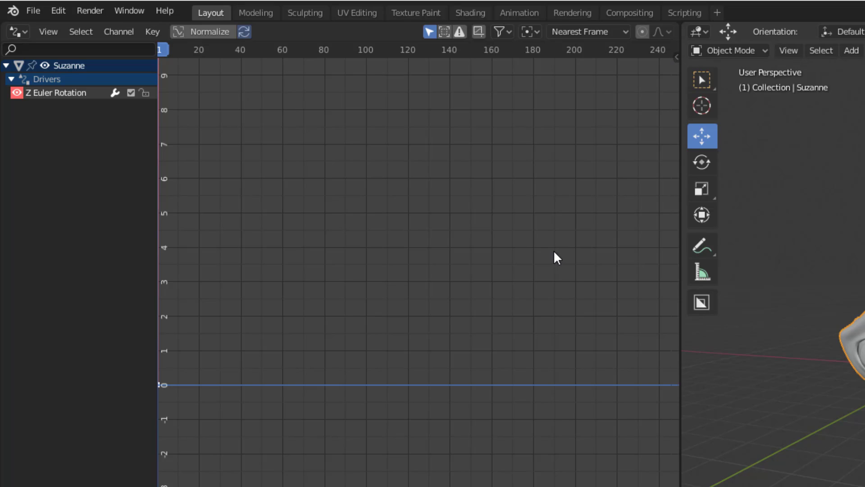
key(n)
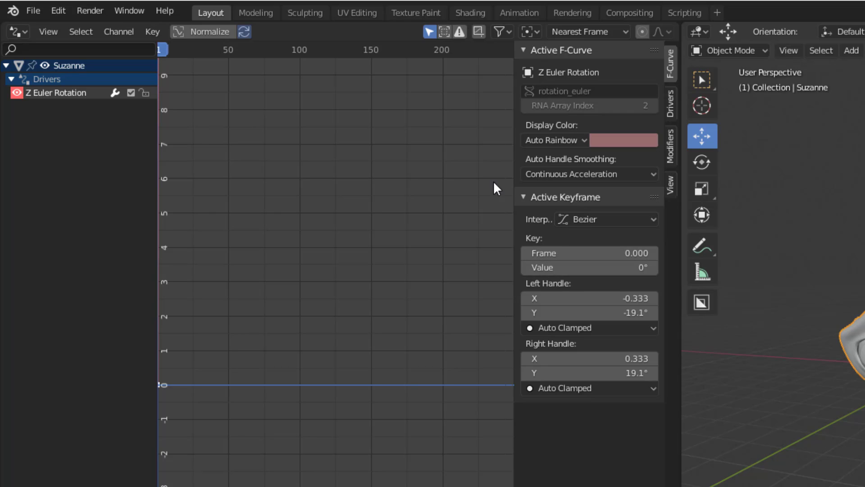
click(672, 105)
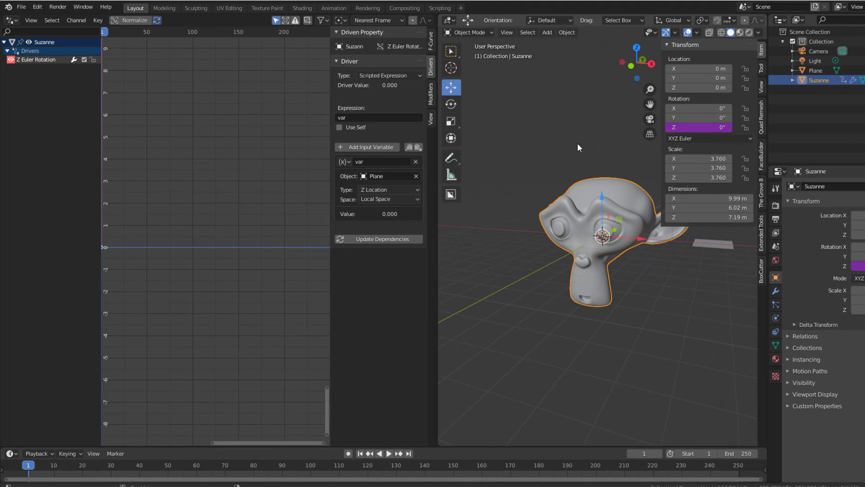
- Set the driver's scripted expression to var+10 and update its dependencies
click(389, 118)
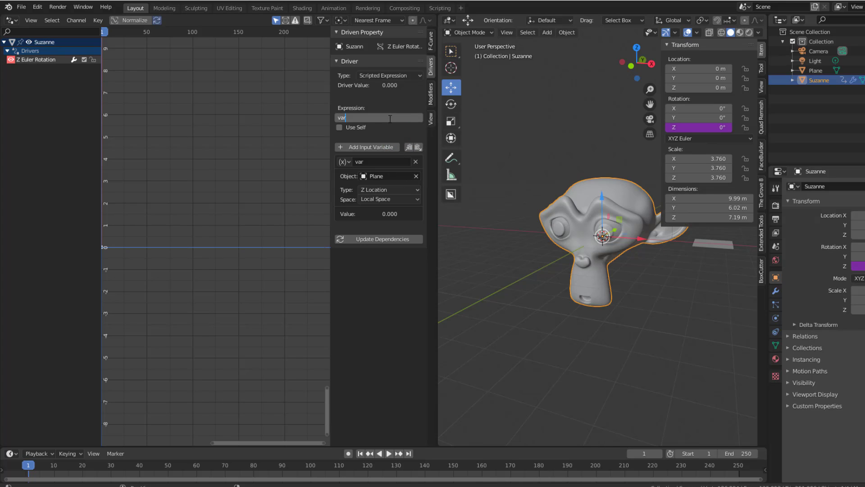
text(+10)
click(391, 239)
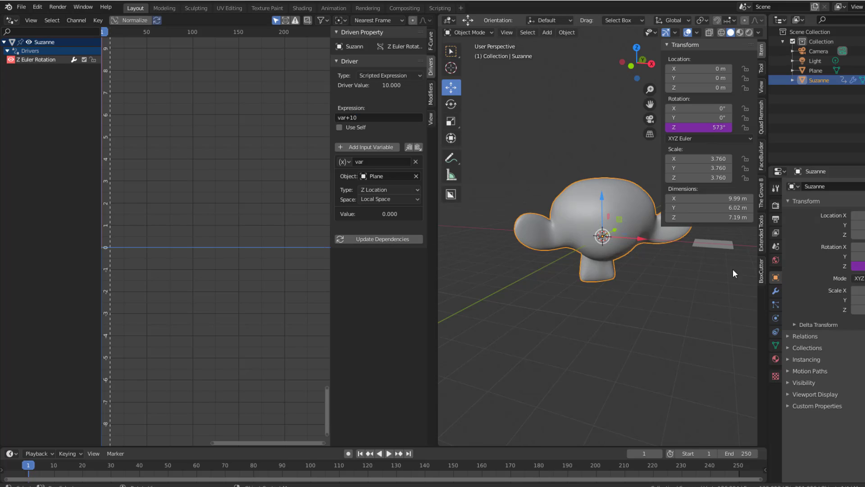
- Select the plane, lower it to about -0.85 m, and set its Z location to 1 m to test the head's rotation
click(719, 245)
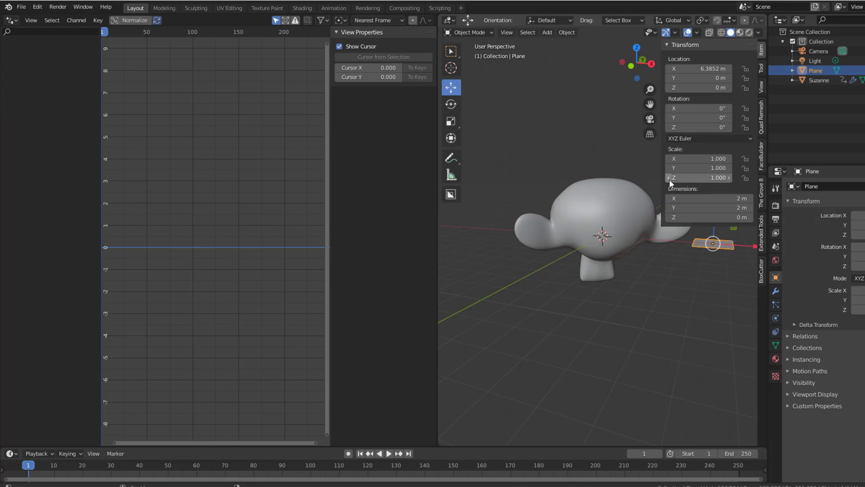
shift+middle_drag(699, 293, 644, 277)
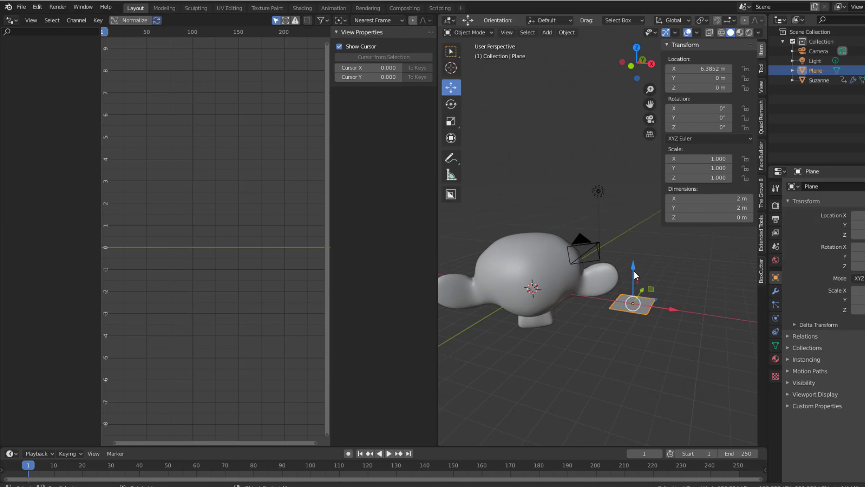
mouse_move(634, 272)
mouse_down()
mouse_move(633, 30)
mouse_move(645, 306)
mouse_move(645, 283)
mouse_up()
click(725, 87)
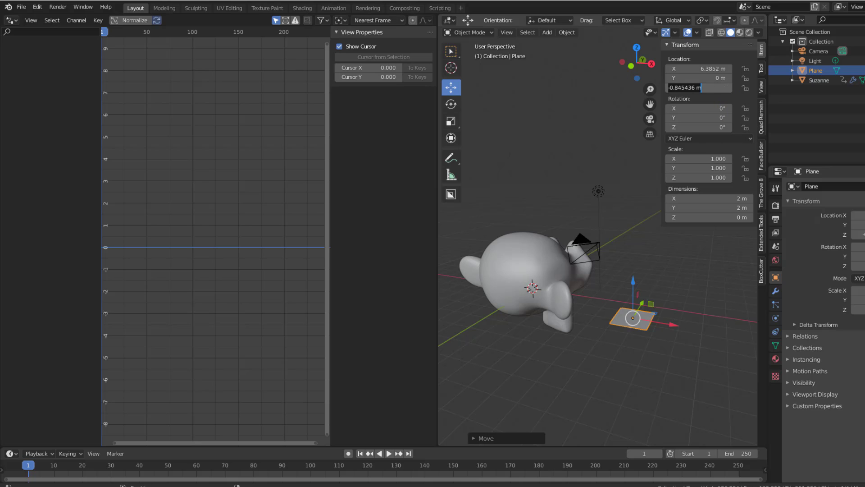
text(1)
key(Return)
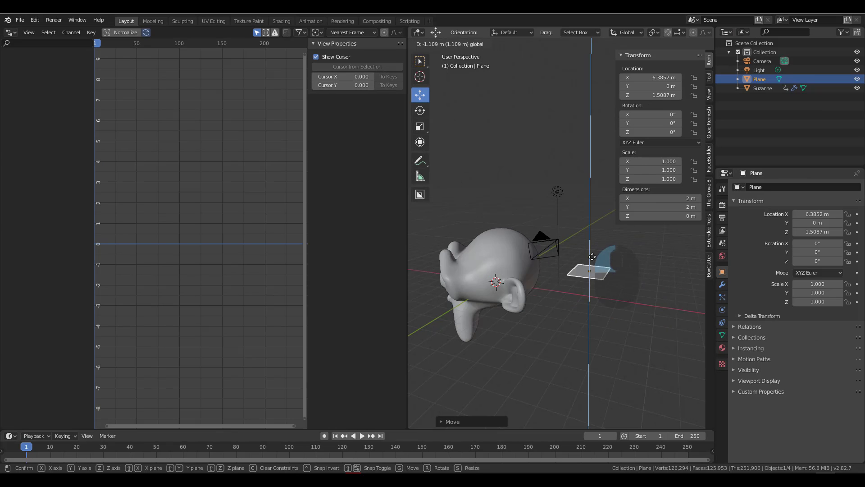
- Raise the plane to a Z location of about 3.32 m, and set its Z location back to 0
mouse_move(589, 213)
mouse_down()
mouse_move(589, 171)
mouse_move(598, 284)
mouse_move(593, 201)
mouse_up()
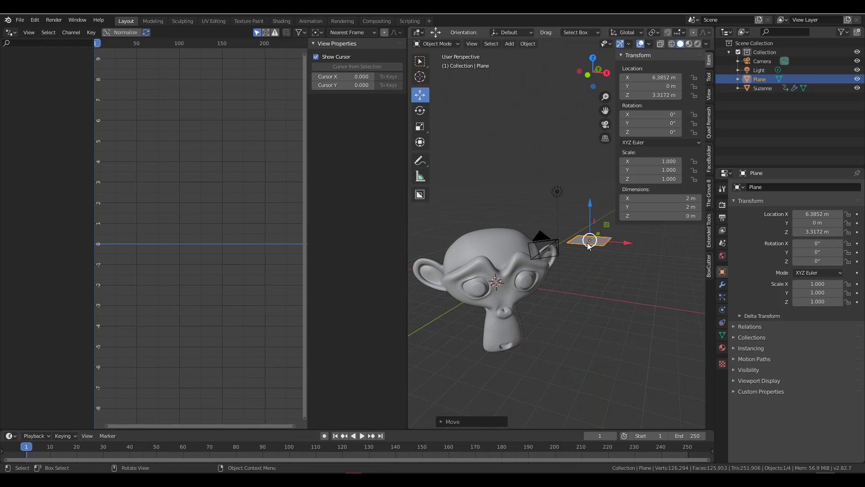
click(645, 94)
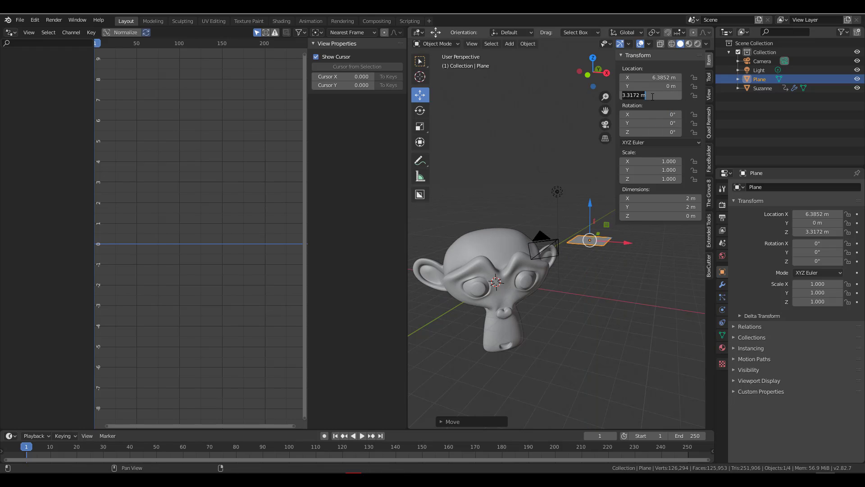
text(0)
key(Return)
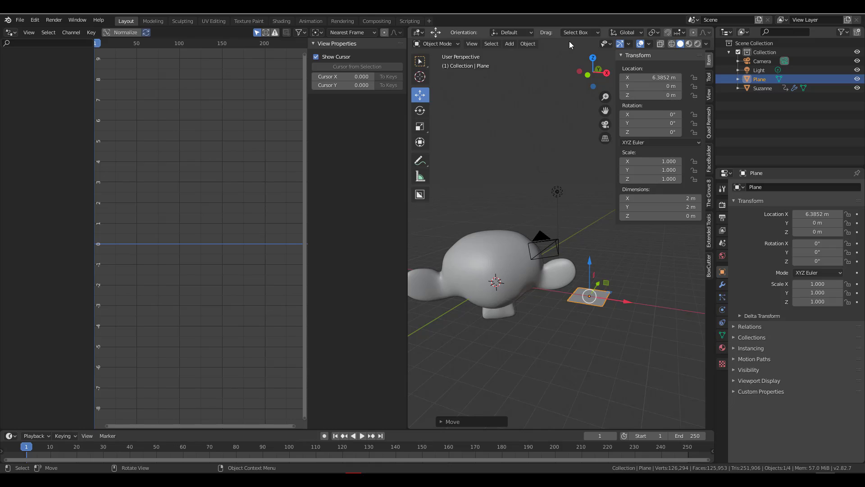
- Select the monkey head and set its Z rotation driver expression to var+0.10
click(503, 261)
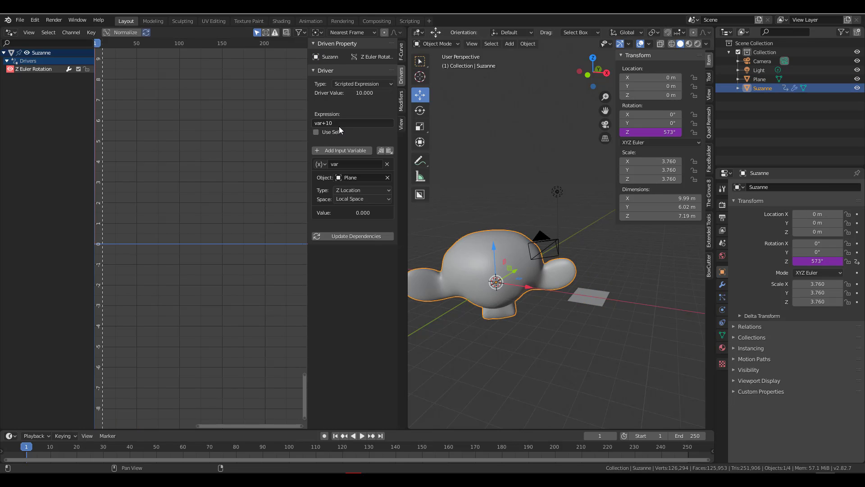
click(358, 123)
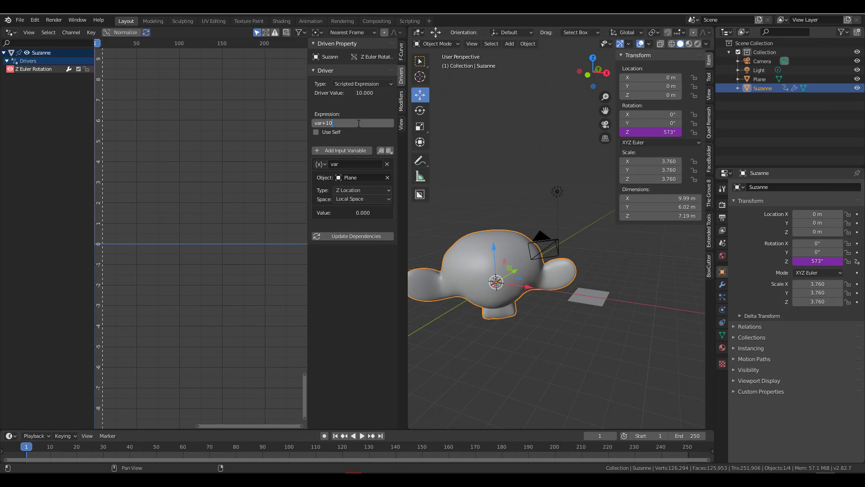
key(BackSpace)
key(BackSpace)
text(+0.1)
key(Return)
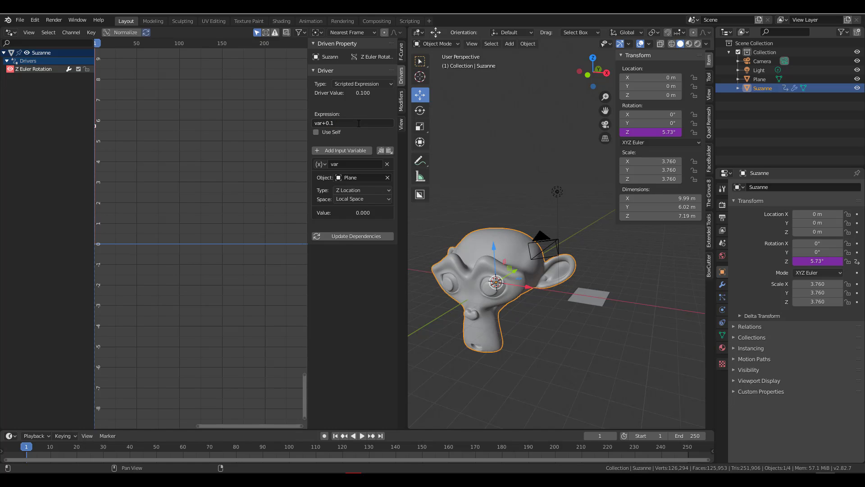
click(359, 123)
text(0)
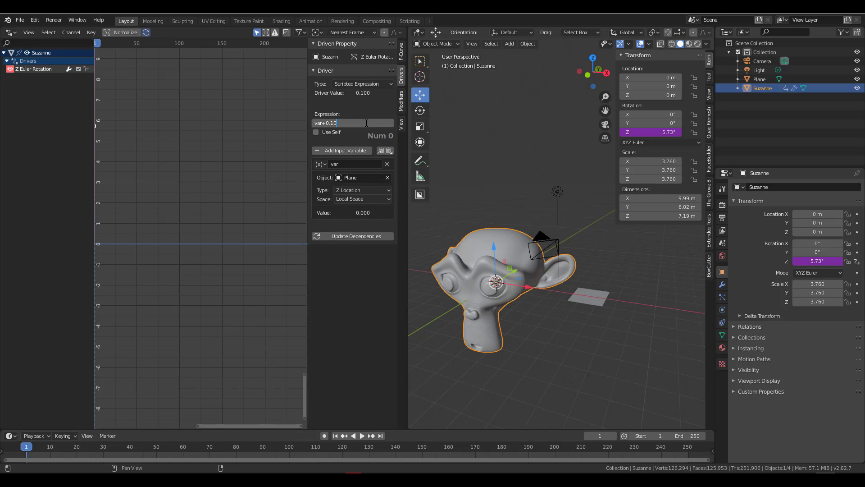
key(Return)
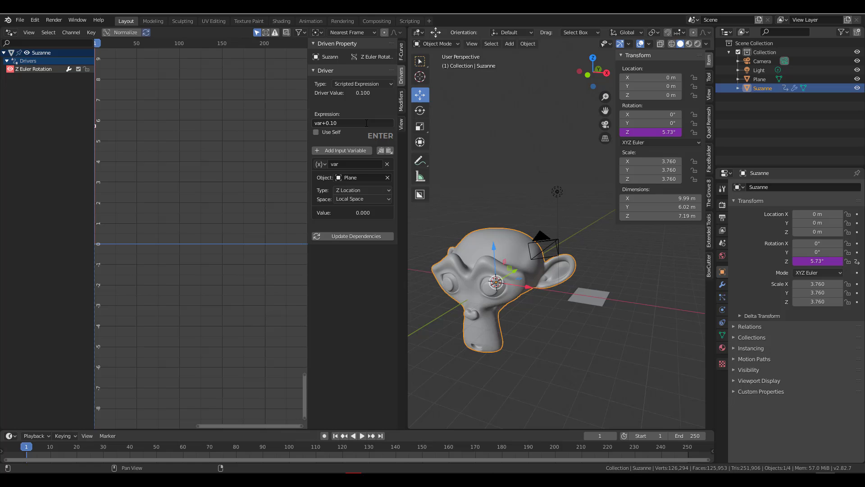
- Move the plane vertically to a Z location of about -0.82 m and open the monkey head's driver expression for editing
click(575, 293)
drag(588, 271, 580, 236)
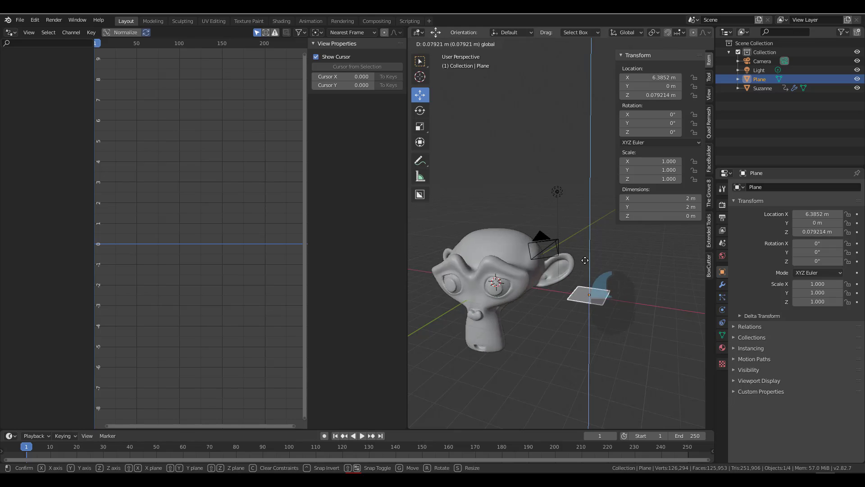
click(571, 290)
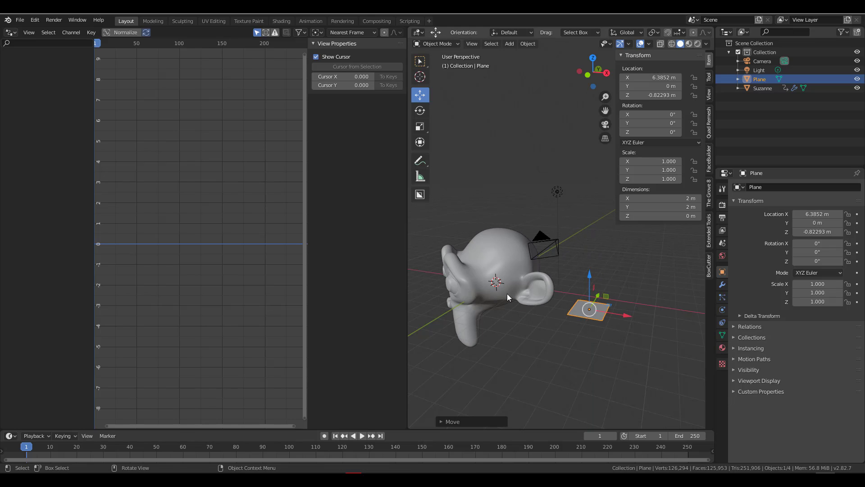
click(491, 258)
click(365, 122)
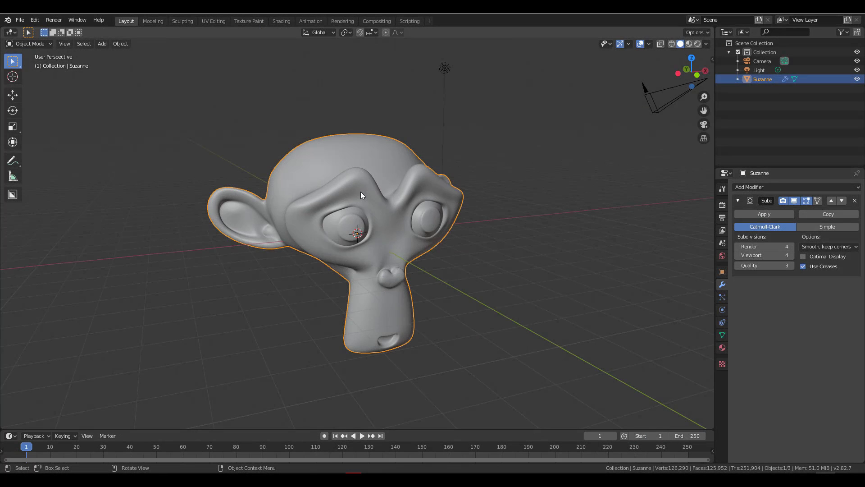
- In the scene without the plane, delete the monkey head and add a mesh torus
key(x)
key(Return)
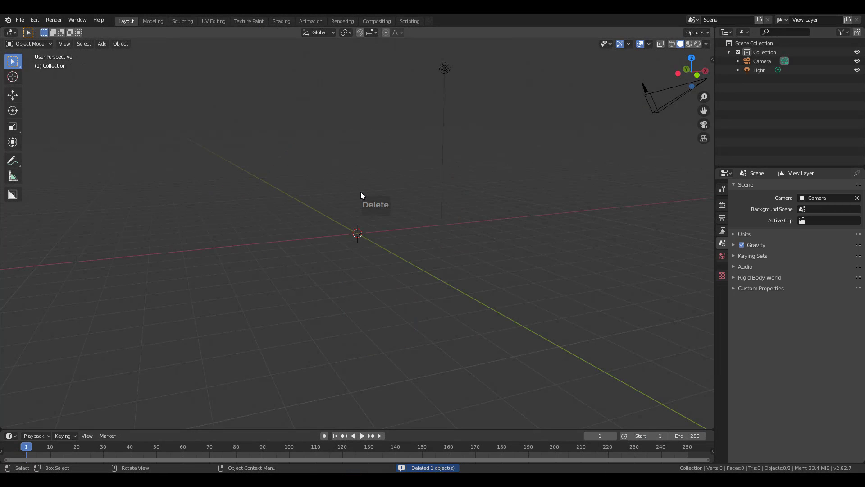
key(shift+a)
mouse_move(360, 196)
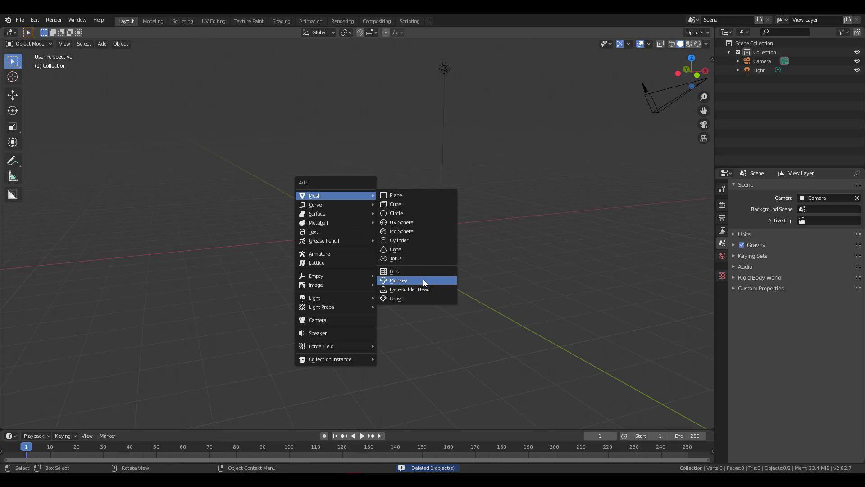
click(412, 257)
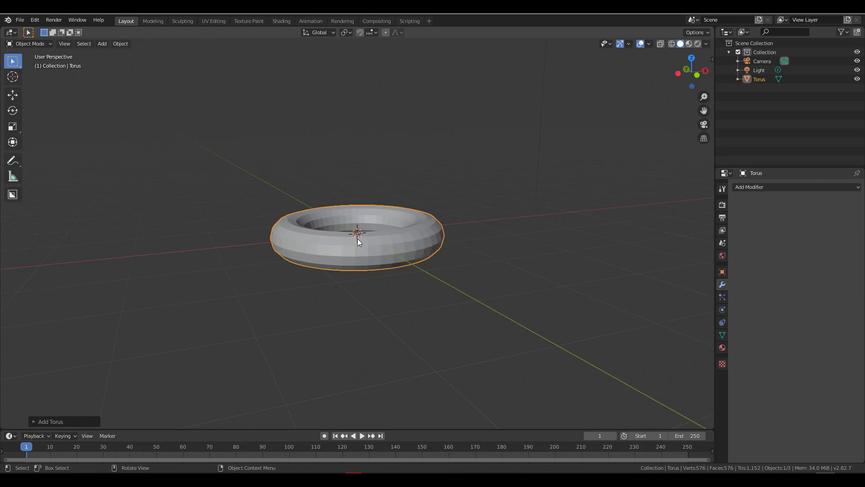
- Stand the torus upright by rotating it about the Y axis and setting its Y rotation to 90°
click(13, 110)
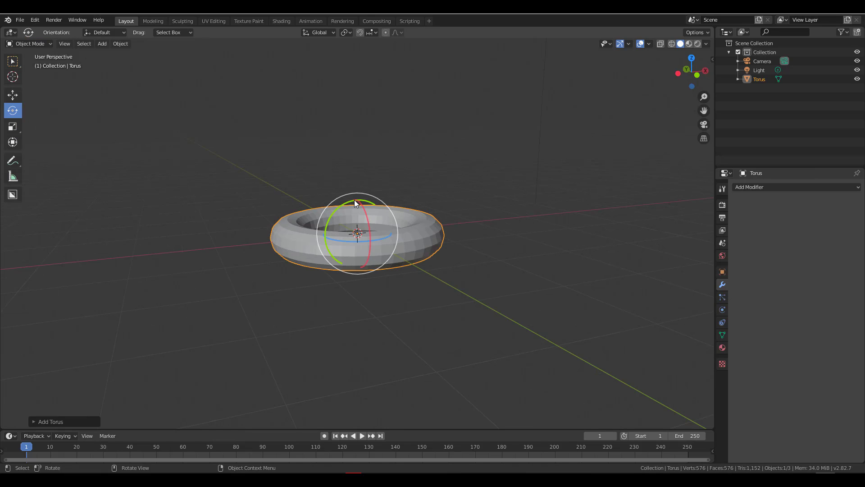
drag(351, 204, 307, 244)
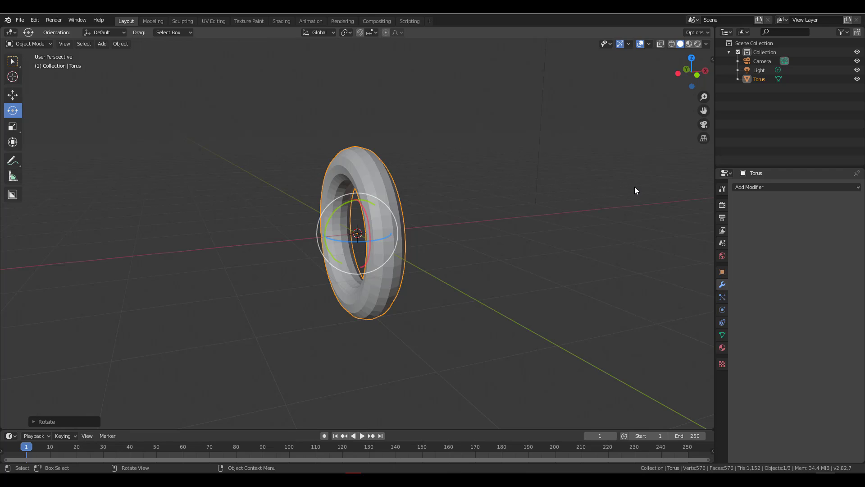
key(n)
click(674, 126)
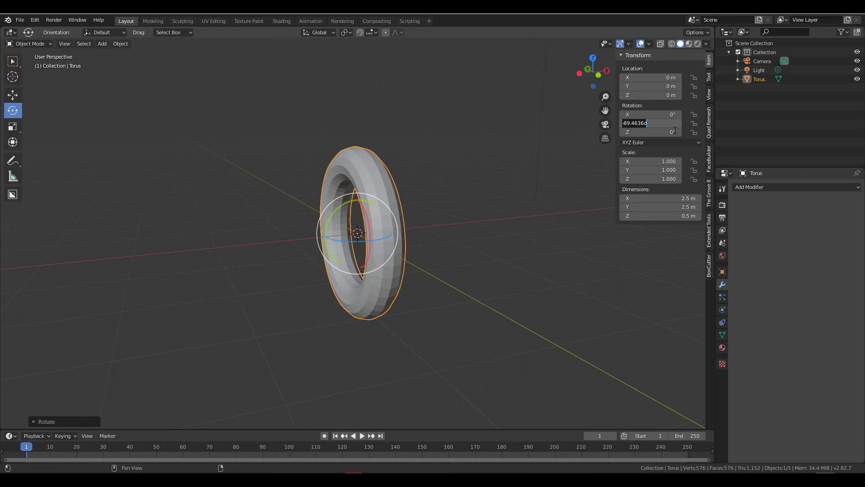
text(90)
key(Return)
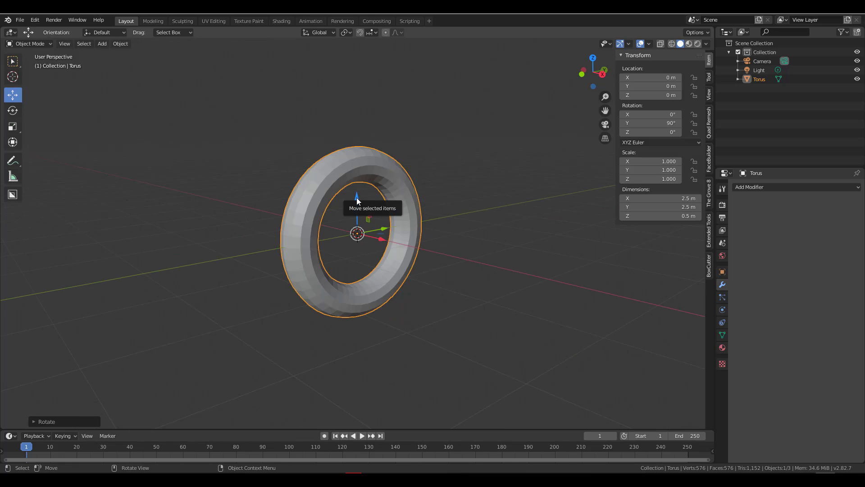
- Raise the torus to a Z location of about 1.28 m and add a mesh circle at the origin
drag(357, 200, 358, 106)
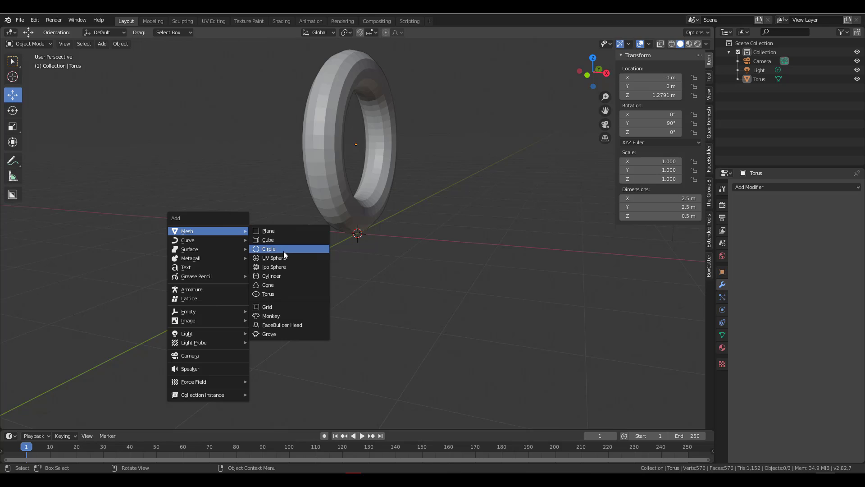
click(284, 250)
scroll(391, 207, up, 3)
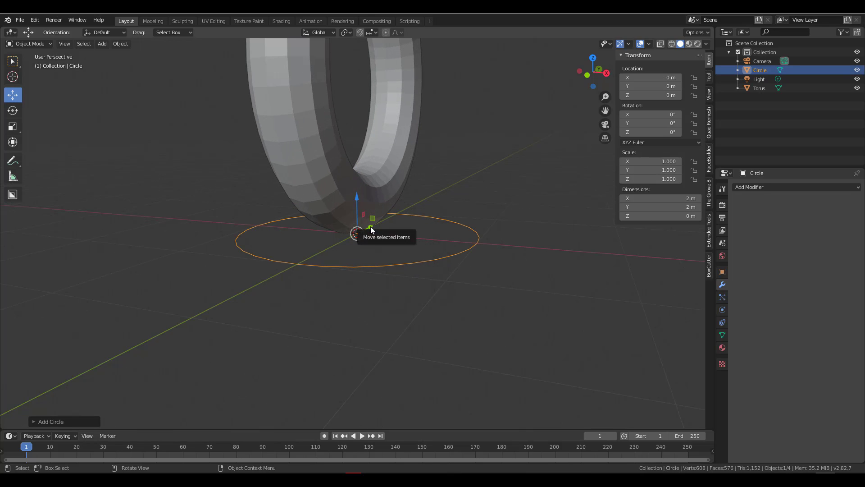
- Try moving the circle along the Y axis, and undo the move
drag(371, 228, 399, 213)
key(ctrl+z)
key(ctrl+z)
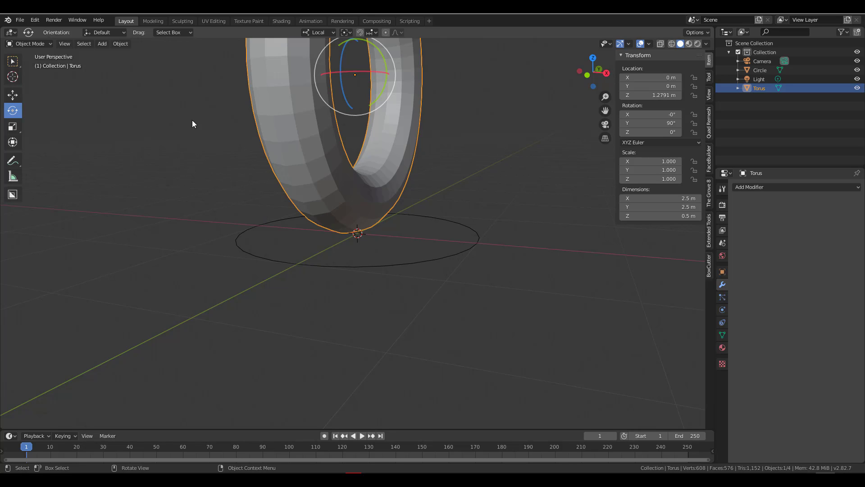
- Try out changes to the torus's rotation values, and undo them
click(633, 131)
mouse_move(649, 132)
mouse_down()
mouse_move(703, 132)
mouse_move(638, 123)
mouse_move(721, 122)
mouse_move(536, 115)
mouse_move(657, 115)
mouse_move(649, 115)
mouse_up()
key(ctrl+z)
key(ctrl+z)
key(ctrl+z)
- Apply all of the torus's transforms to deltas, and try out a Z rotation before undoing it
click(119, 44)
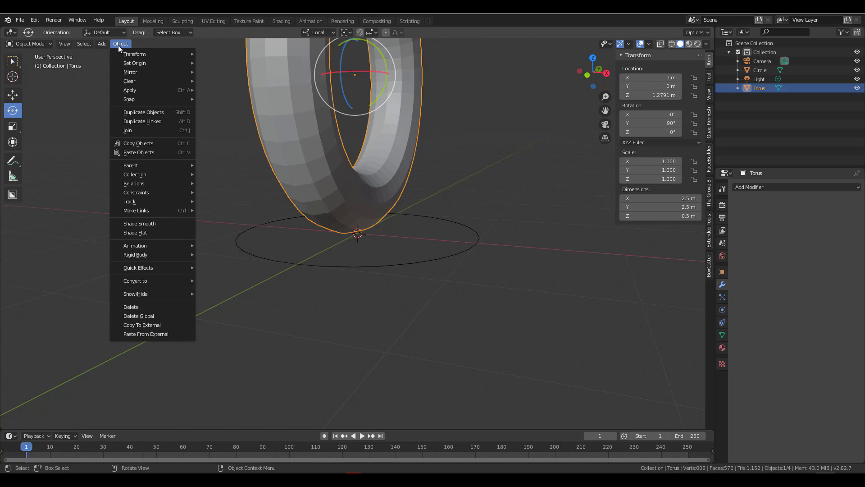
mouse_move(138, 88)
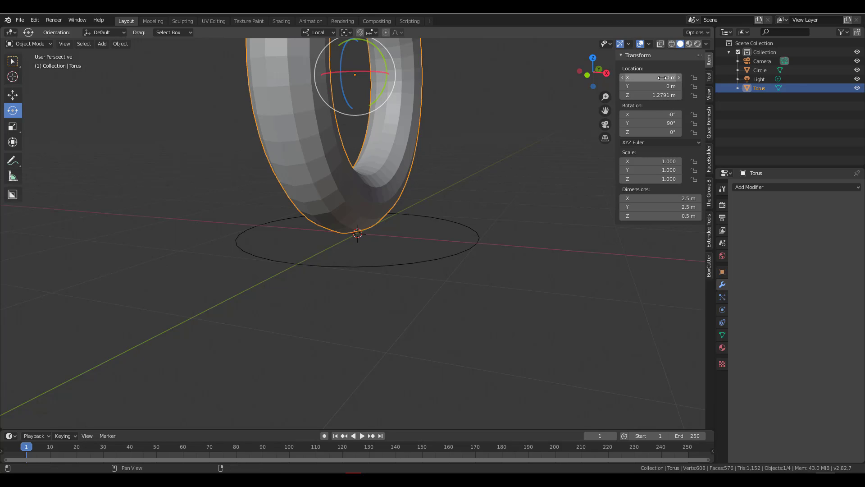
click(121, 44)
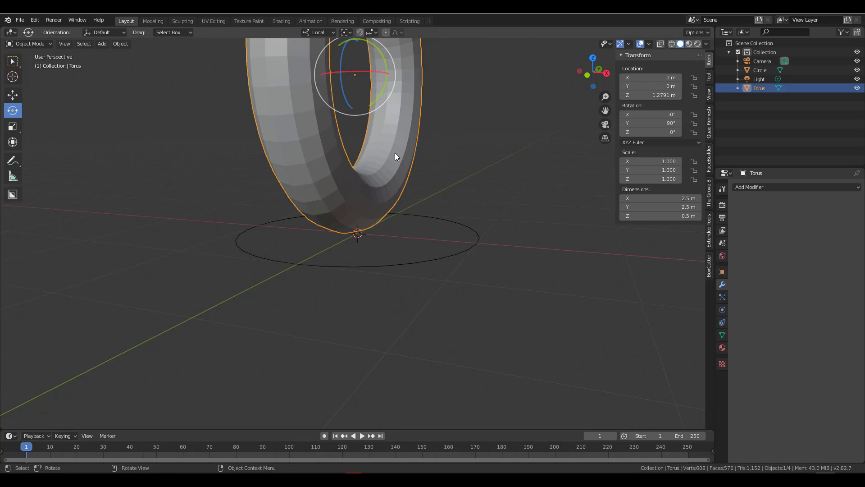
click(119, 44)
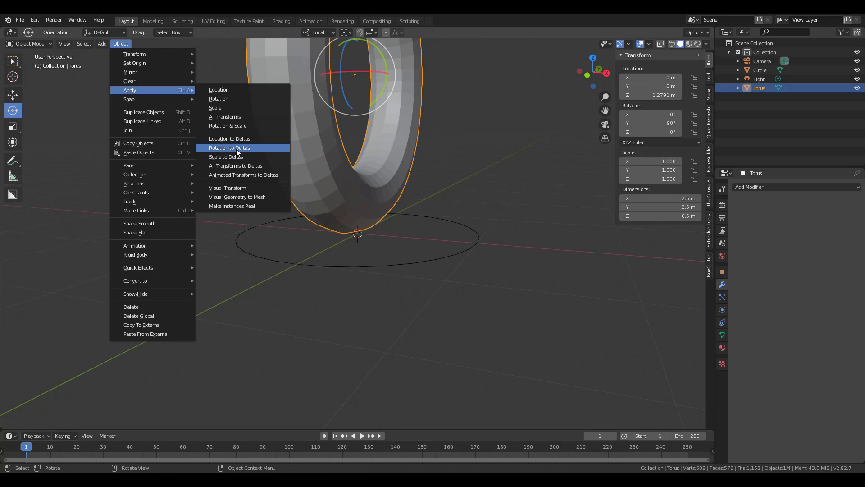
click(242, 166)
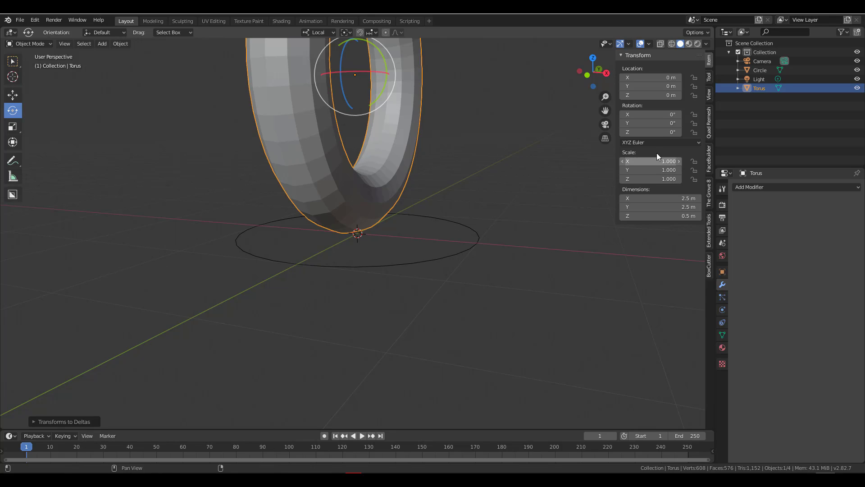
drag(667, 132, 584, 132)
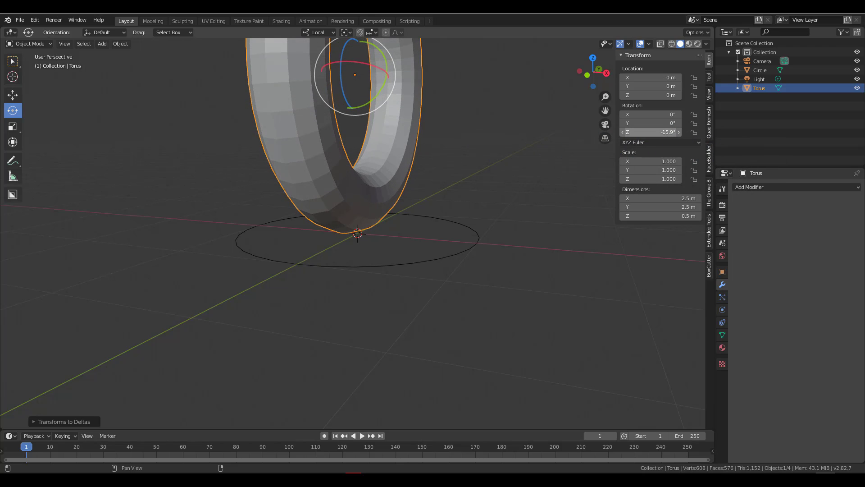
key(ctrl+z)
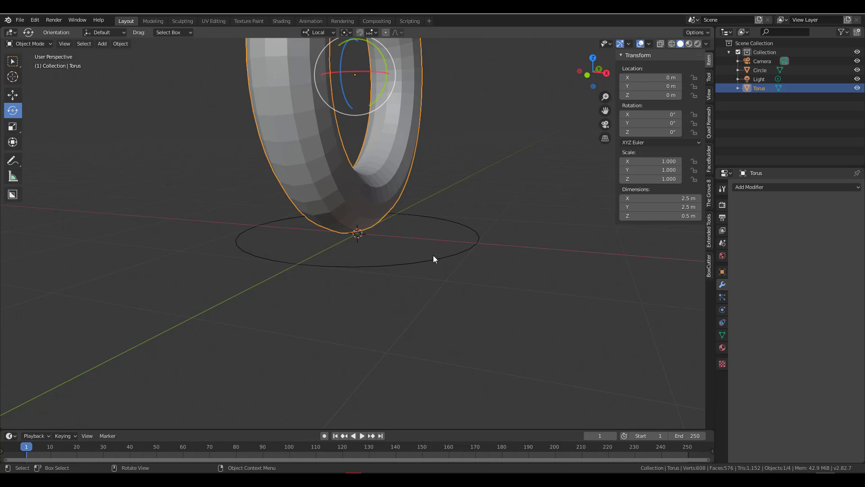
- Add a driver to the torus's Z rotation and show its settings in the Drivers Editor
right_click(637, 135)
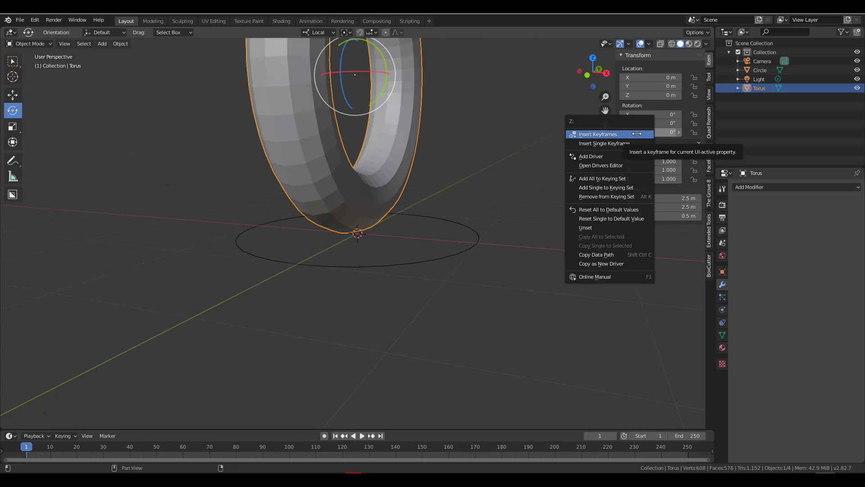
click(593, 157)
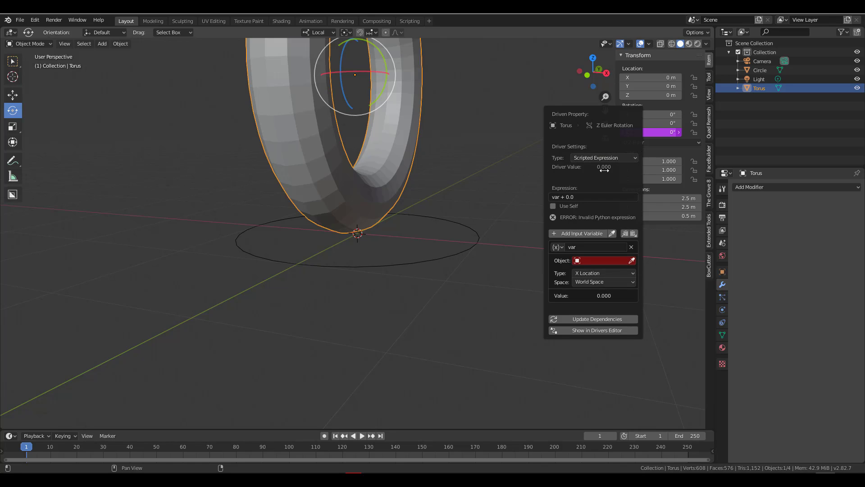
click(599, 330)
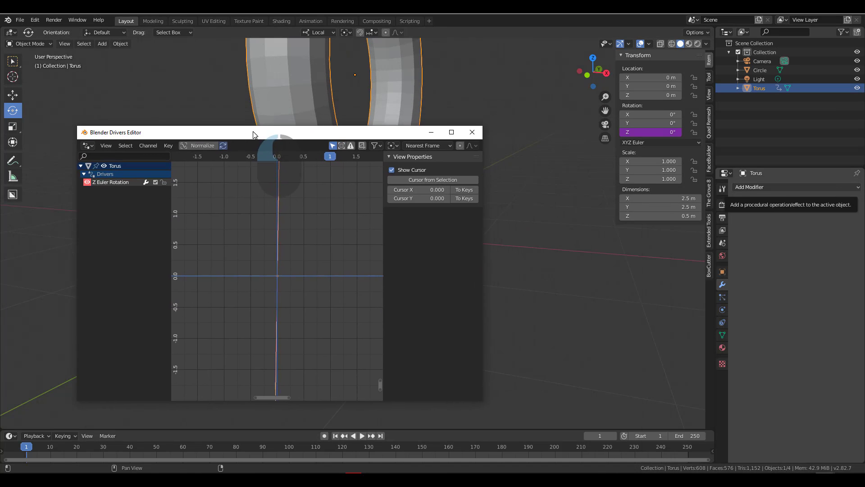
drag(252, 135, 367, 223)
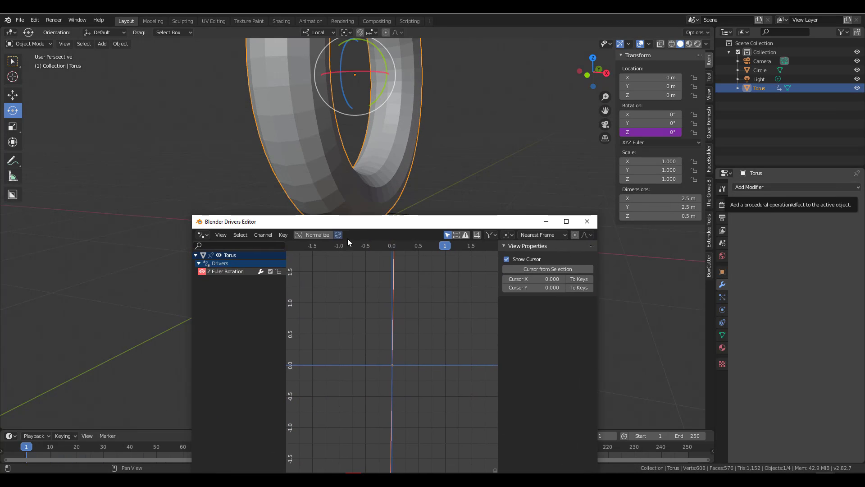
click(225, 271)
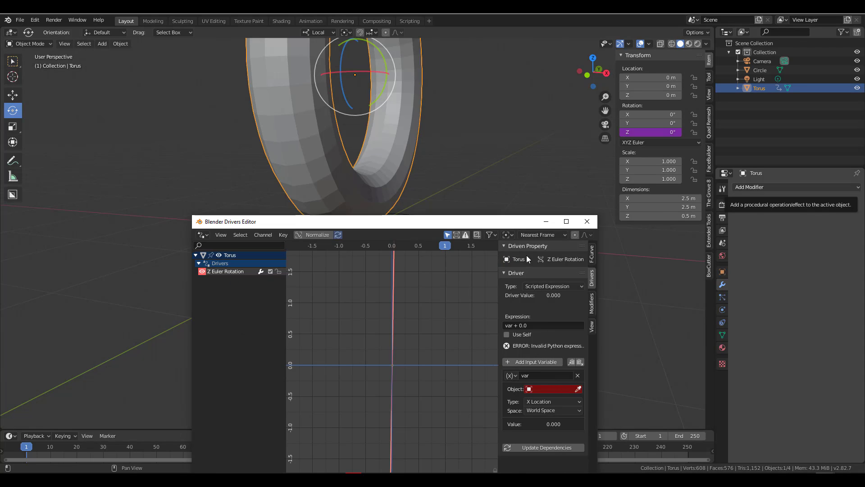
drag(510, 223, 254, 144)
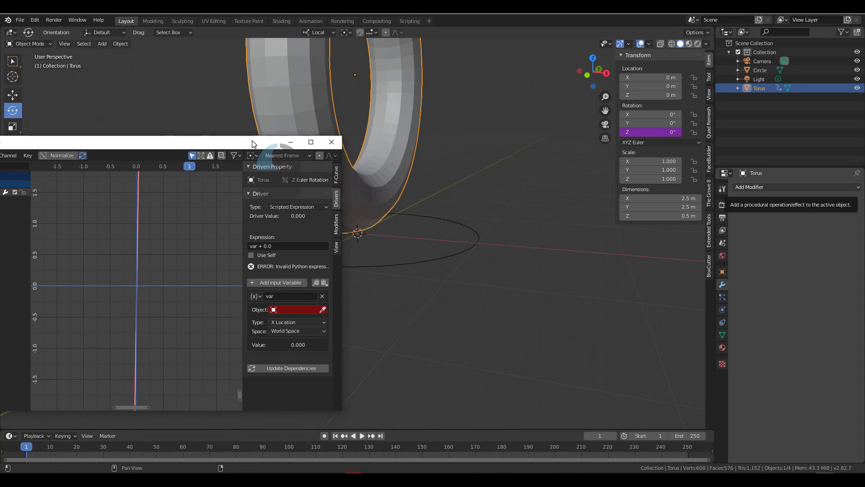
- Set the driver expression to +var and choose Circle as the variable's object
click(287, 246)
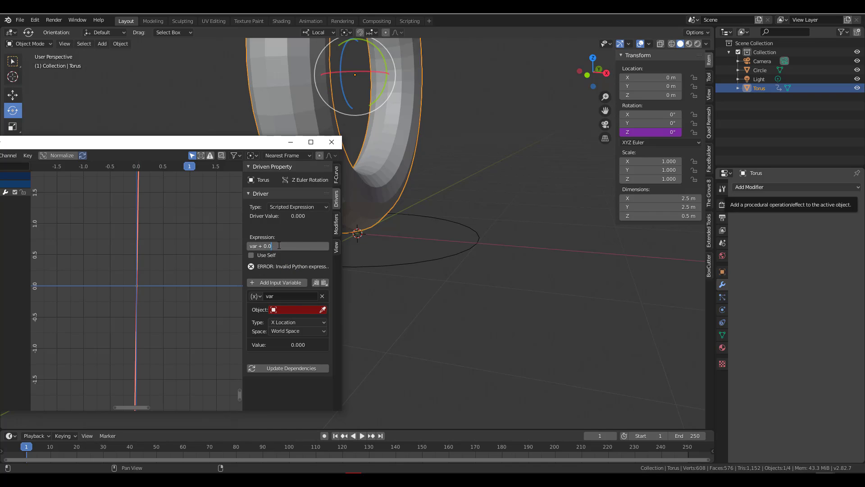
key(Home)
text(+var)
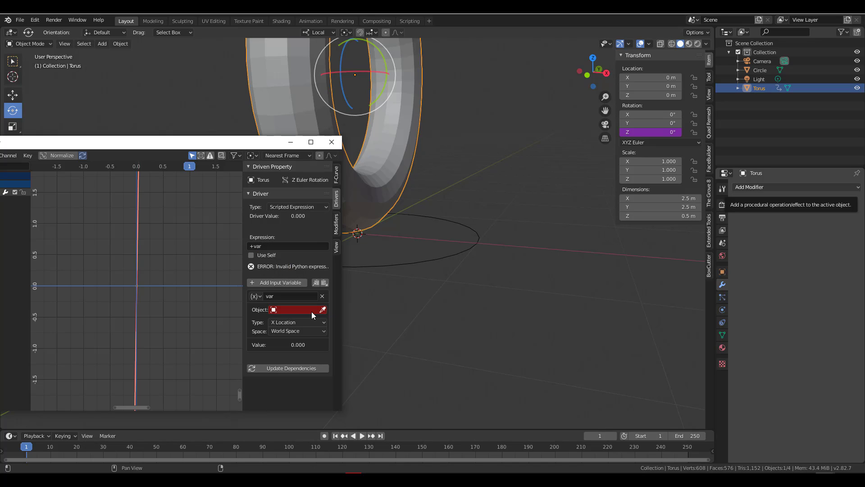
click(287, 311)
click(252, 225)
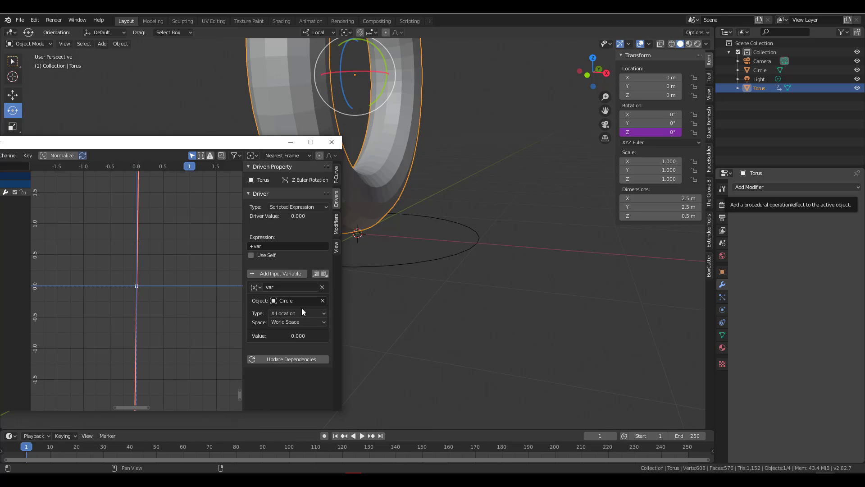
- Make the driver variable read the circle's Y Location in Local Space, update the dependencies, and put the Drivers Editor away
click(293, 313)
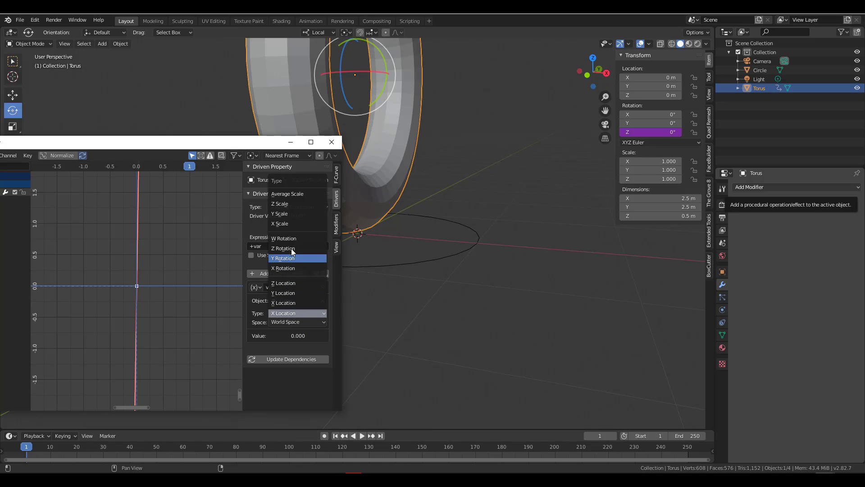
click(289, 293)
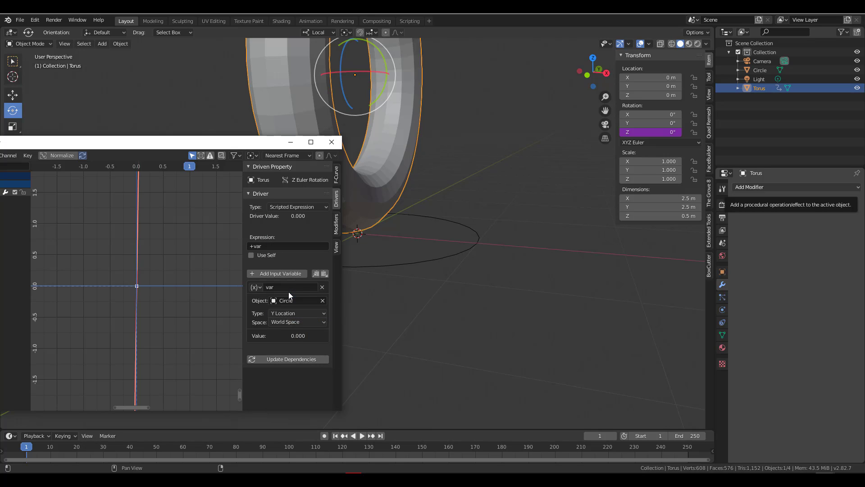
click(301, 322)
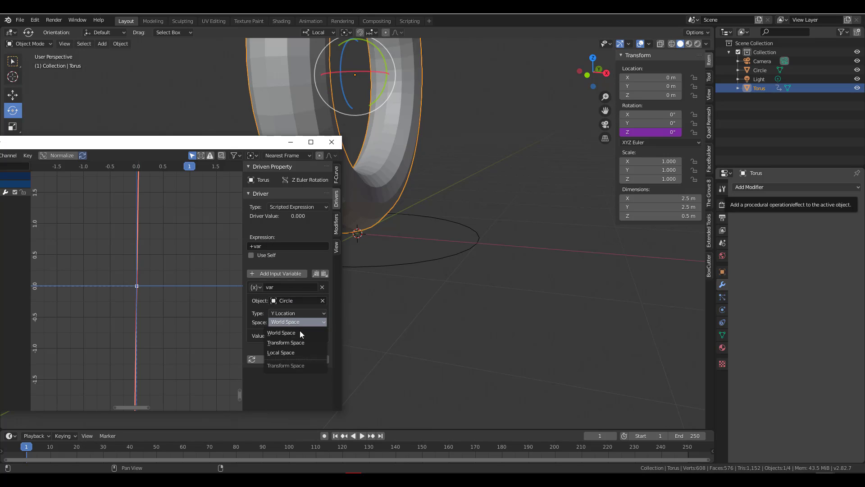
click(286, 352)
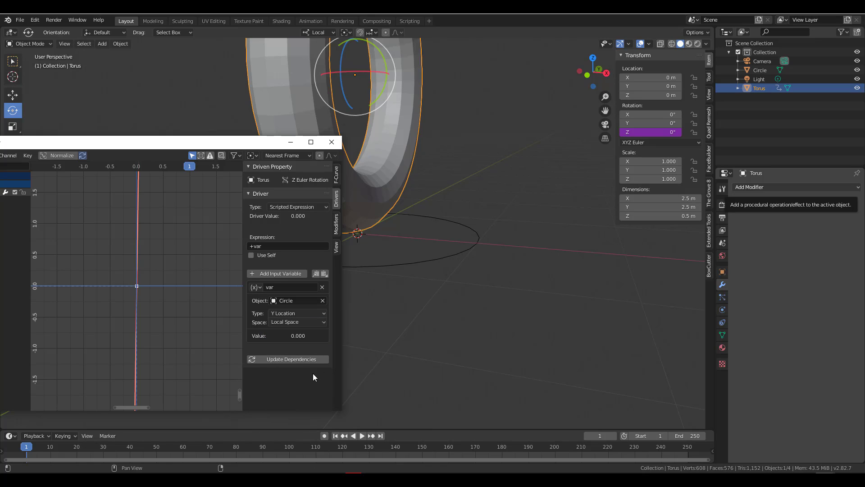
click(291, 359)
click(332, 142)
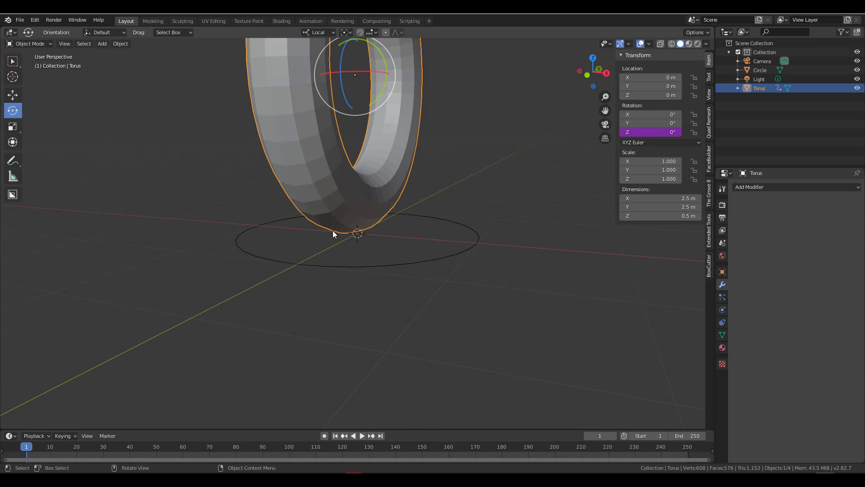
- Move the circle to a Y location of about 0.19 m to test the driver
click(352, 268)
click(12, 94)
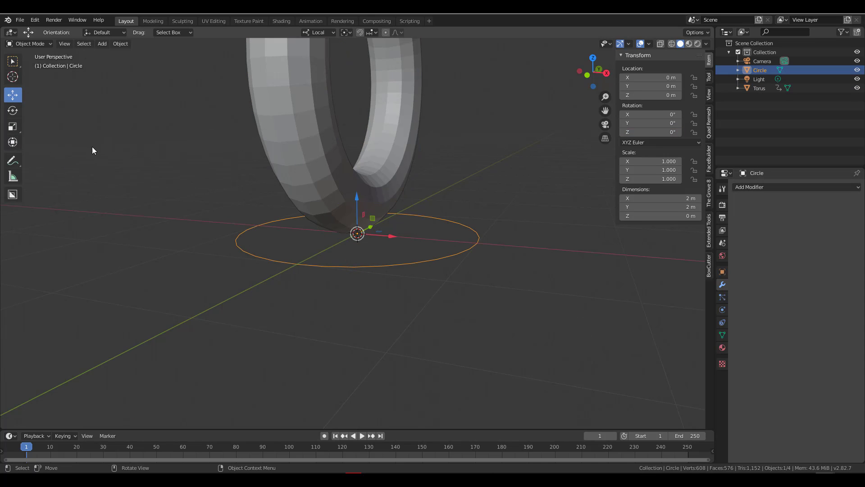
mouse_move(372, 225)
mouse_down()
mouse_move(183, 276)
mouse_move(272, 257)
mouse_move(347, 218)
mouse_move(485, 172)
mouse_move(368, 217)
mouse_up()
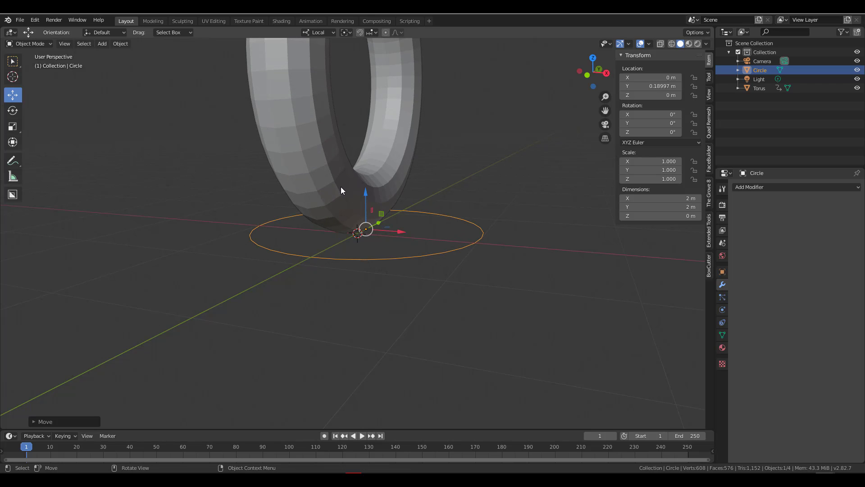
- Reverse the torus's rotation direction by changing its driver expression to -var and updating the dependencies
click(341, 186)
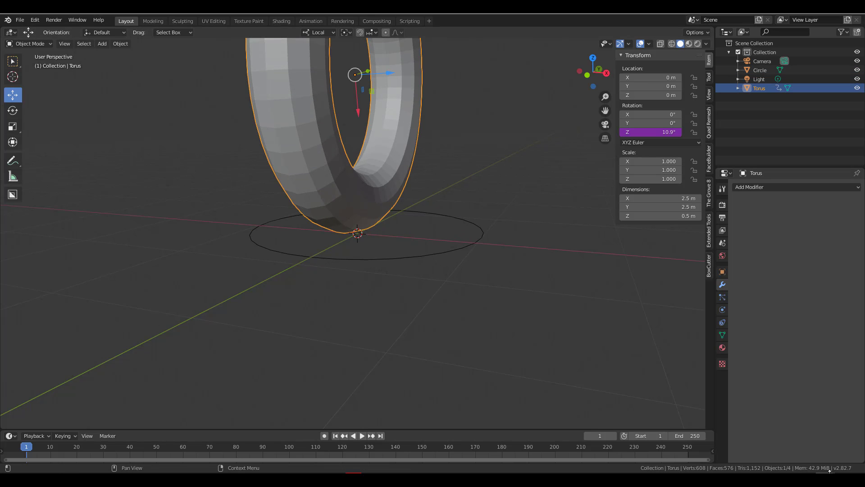
mouse_move(826, 476)
click(828, 445)
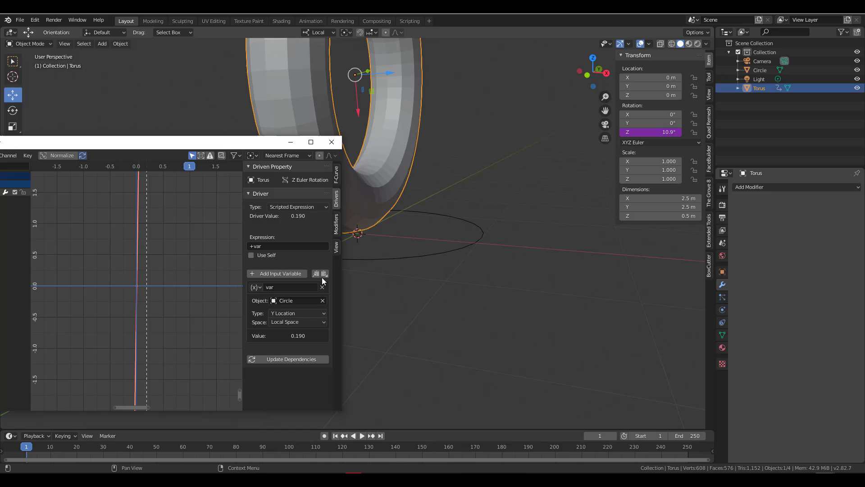
click(251, 246)
click(254, 246)
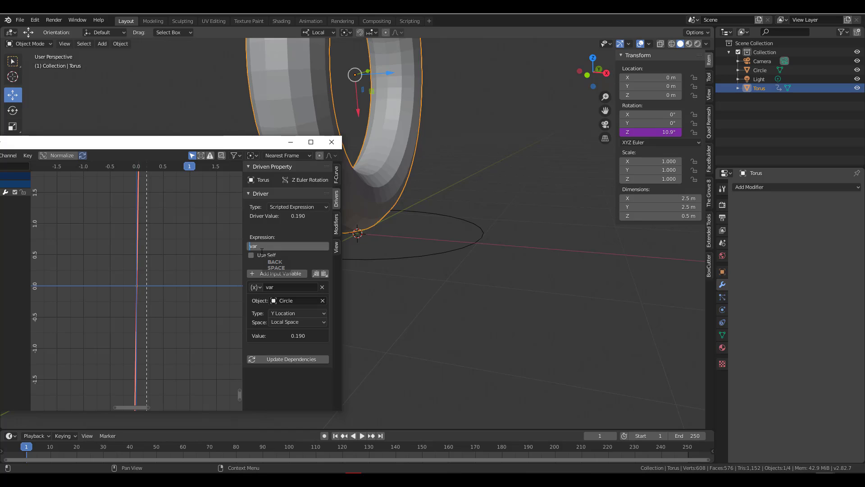
text(-)
click(304, 360)
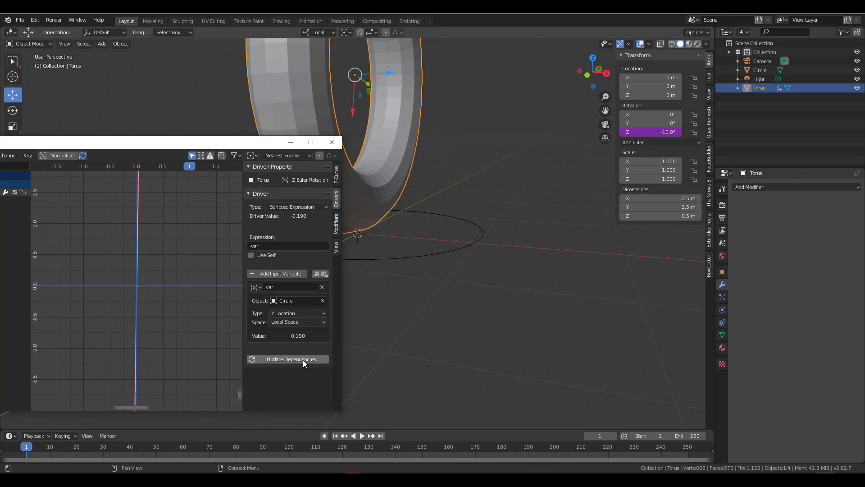
click(290, 142)
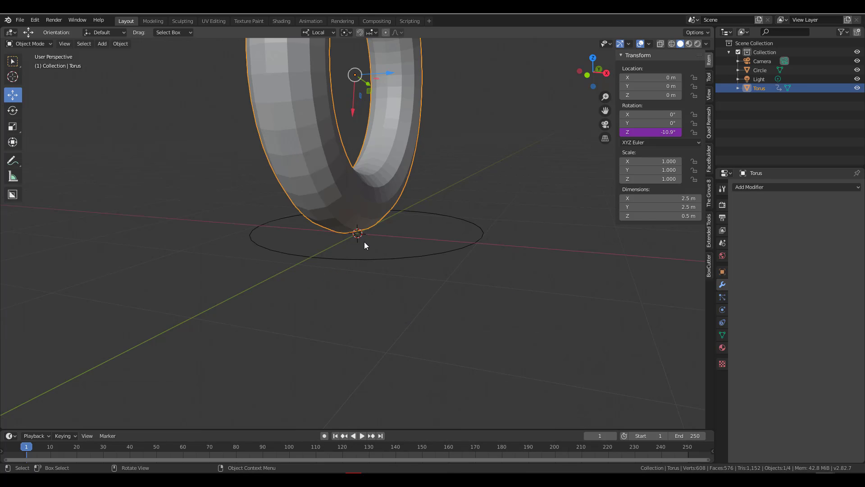
- Try moving the circle back and forth along the Y axis to test the wheel's rolling, undoing each move
click(374, 261)
drag(380, 224, 378, 242)
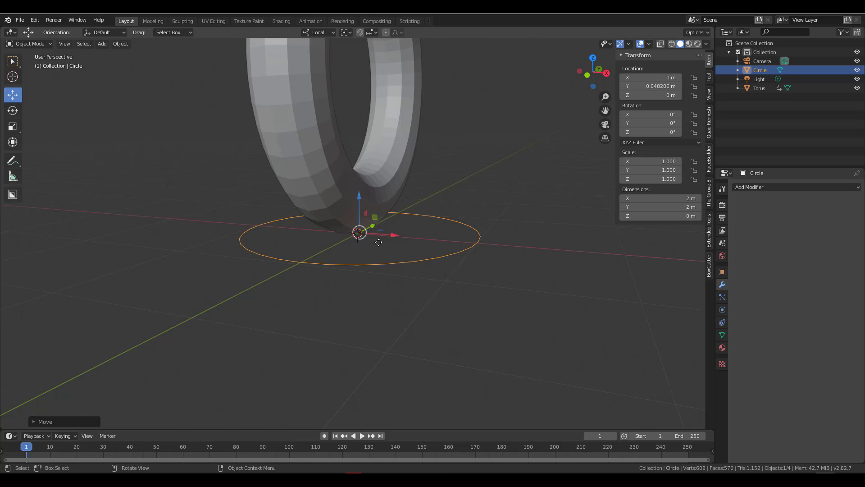
key(ctrl+z)
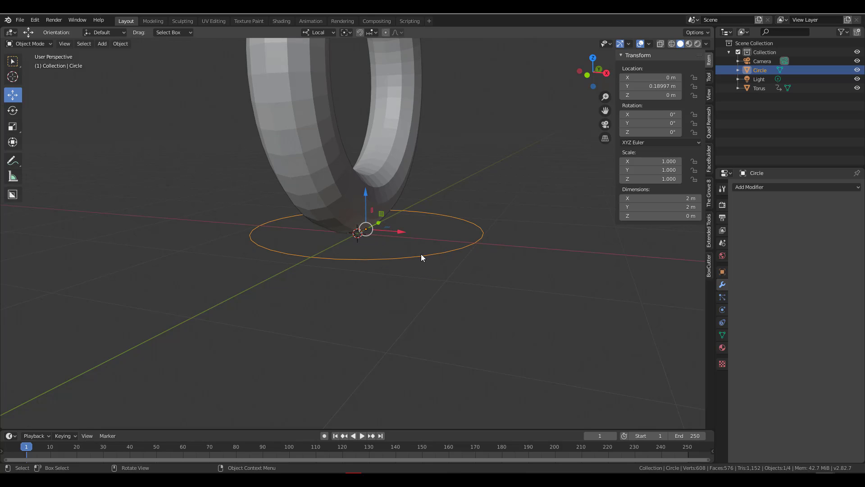
drag(382, 220, 390, 241)
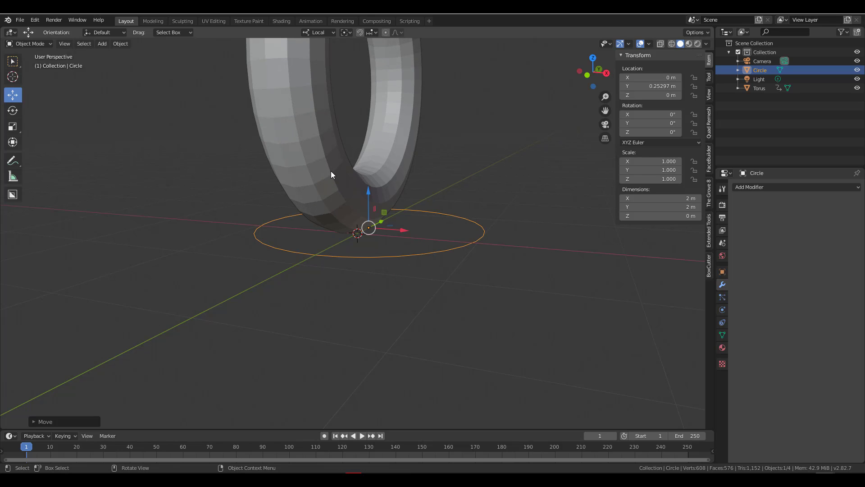
key(ctrl+z)
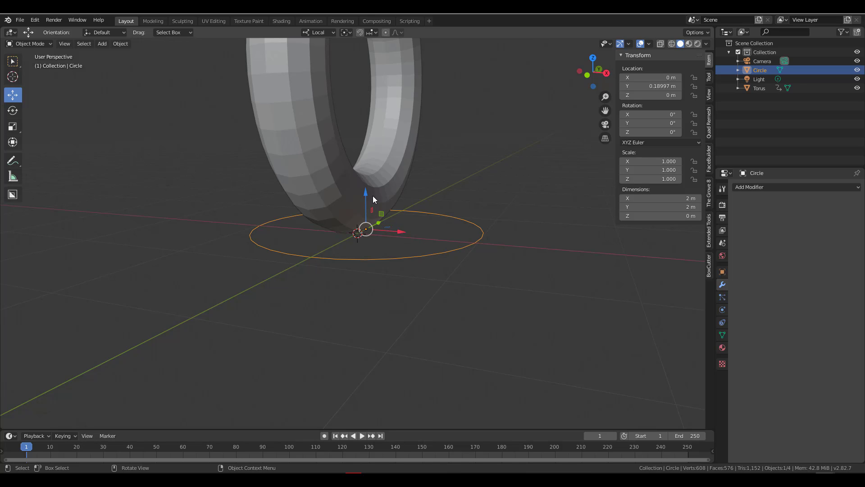
- Add a Copy Location constraint to the torus with the Circle as its target
click(347, 183)
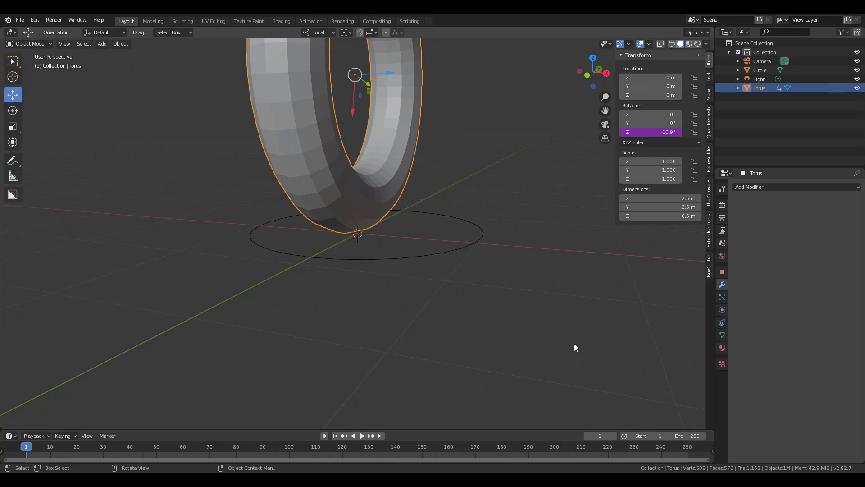
click(723, 321)
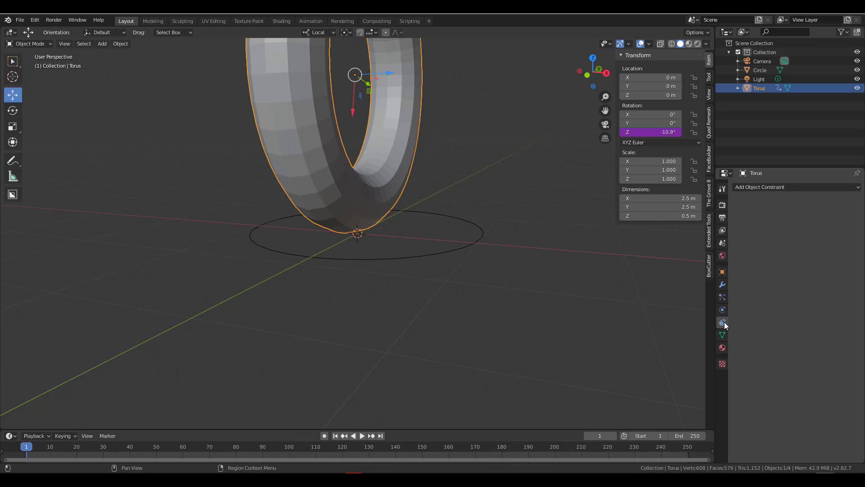
click(766, 191)
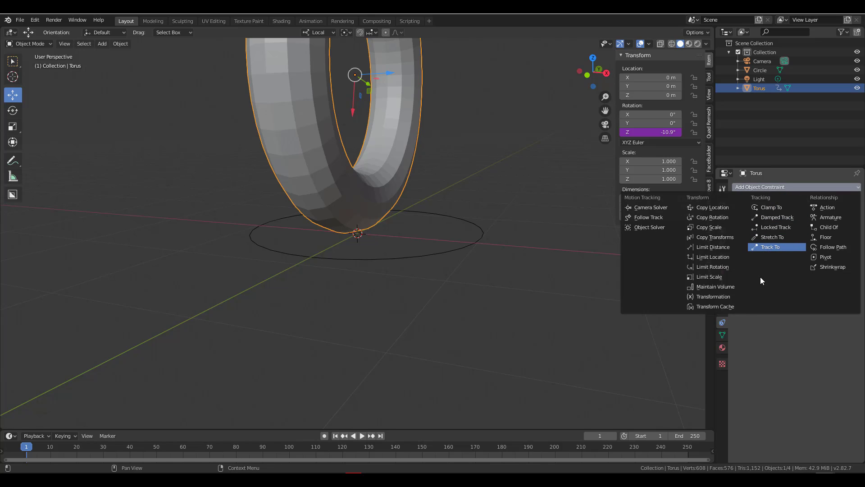
click(727, 209)
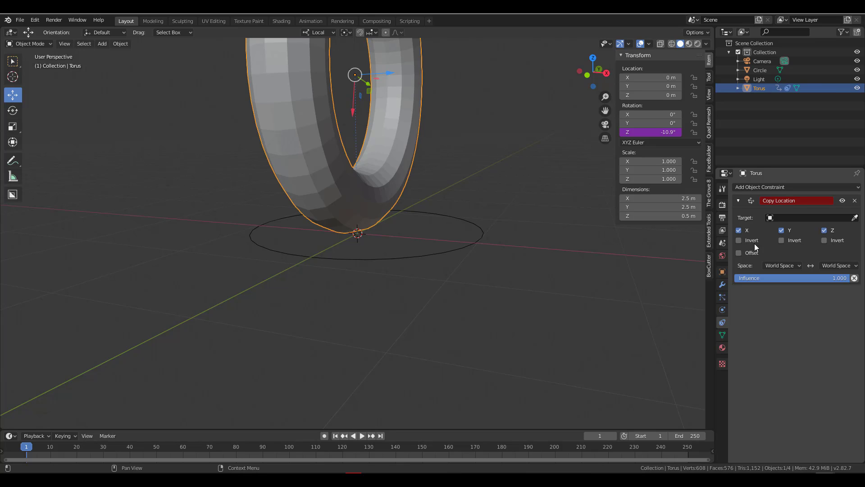
click(793, 218)
click(776, 240)
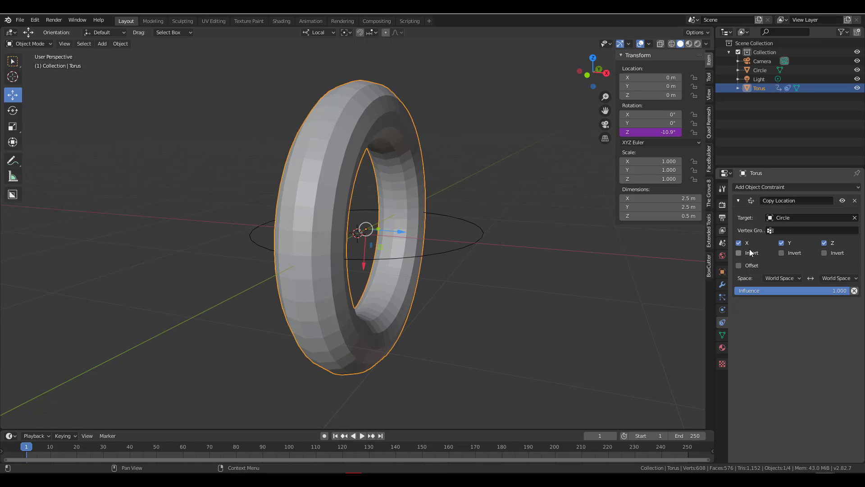
- Enable Offset on the torus's Copy Location constraint with X, Y and Z on, and move the circle along Y to test the rolling
click(828, 244)
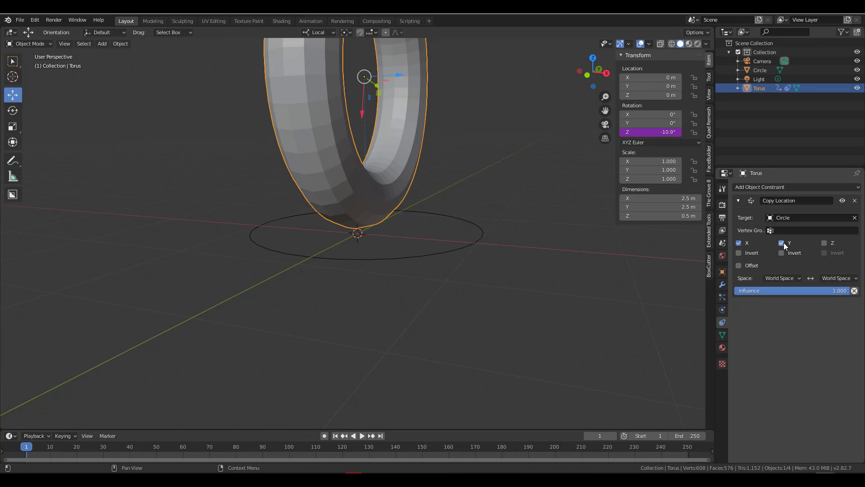
click(825, 242)
click(739, 266)
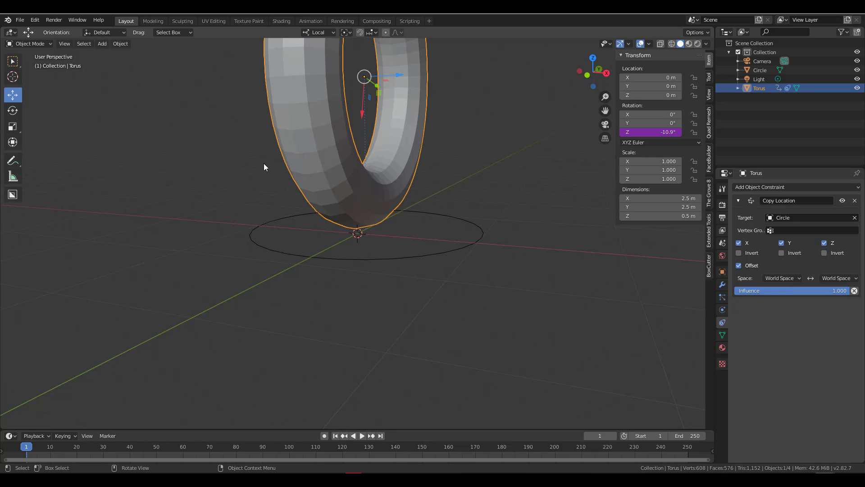
click(380, 259)
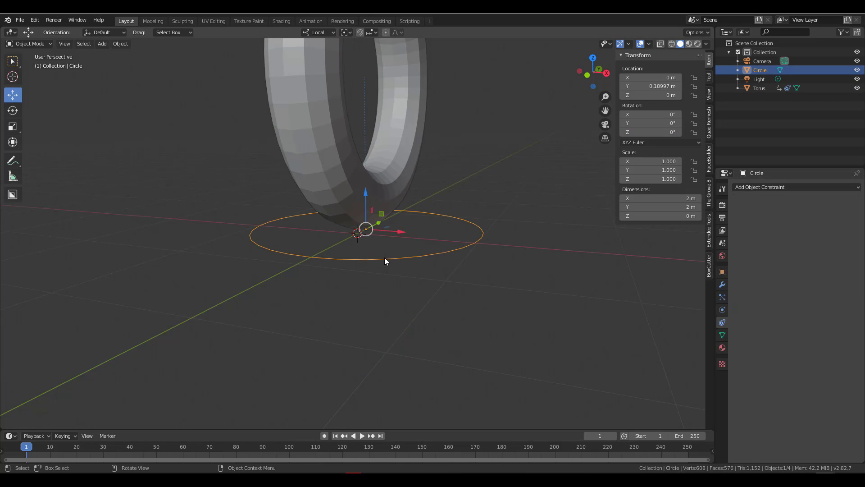
drag(379, 226, 408, 247)
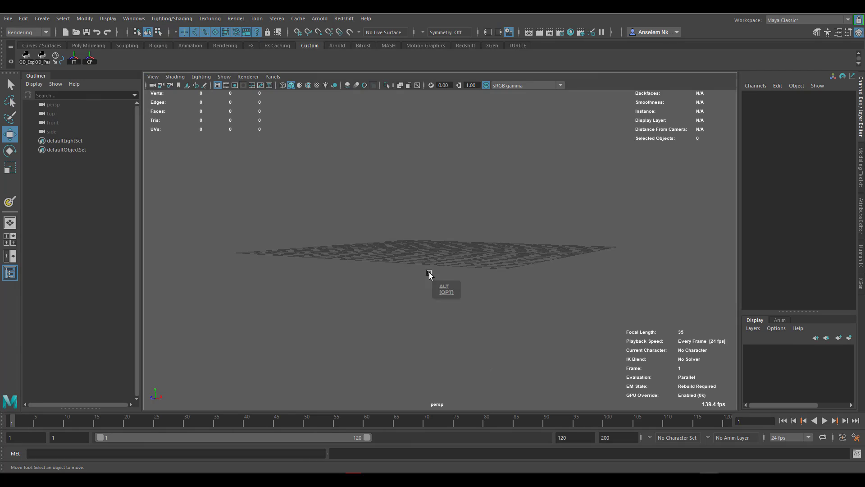
- Switch to the empty Maya scene, create a polygon torus at the origin, and frame it
alt+drag(429, 274, 440, 315)
shift+right_click(427, 233)
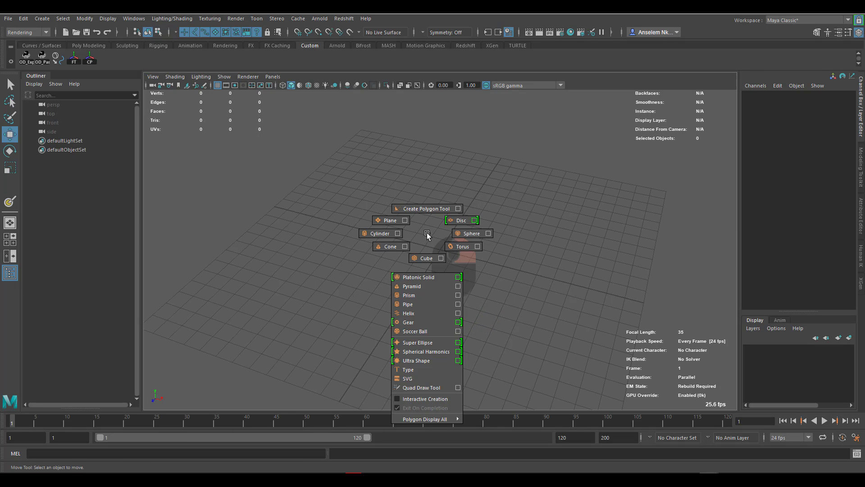
click(452, 249)
key(f)
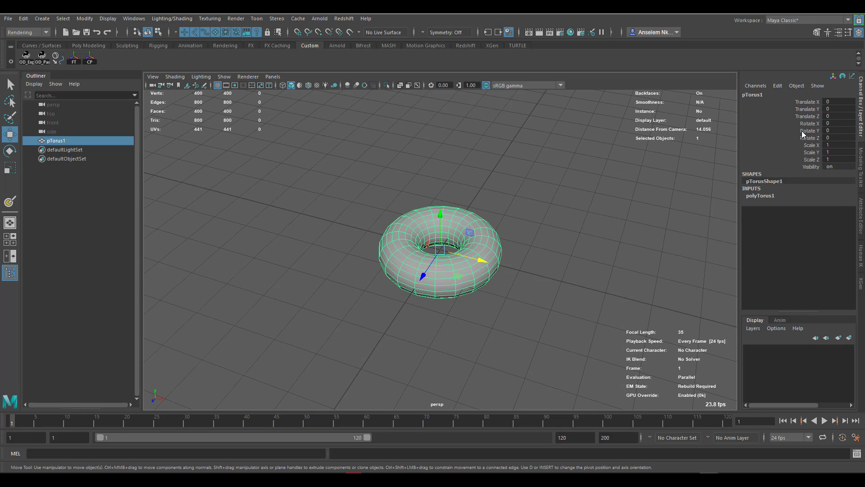
- Stand the torus upright by setting its Rotate Z to 90
click(803, 131)
click(808, 125)
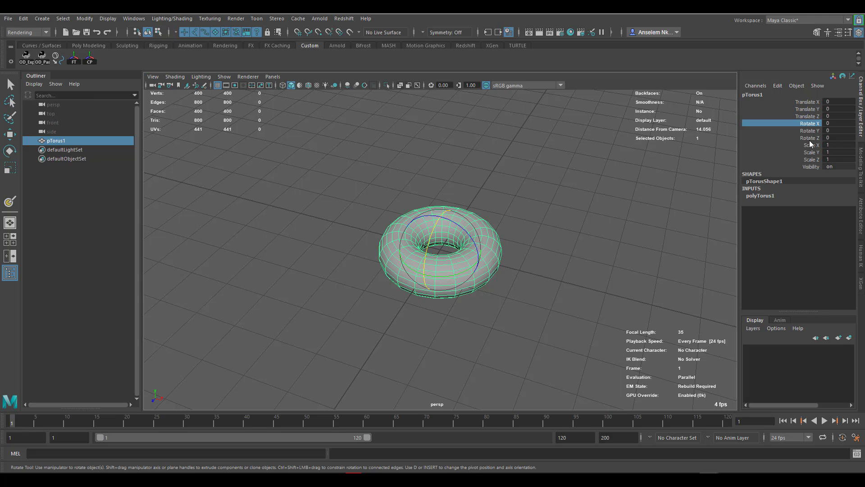
click(811, 138)
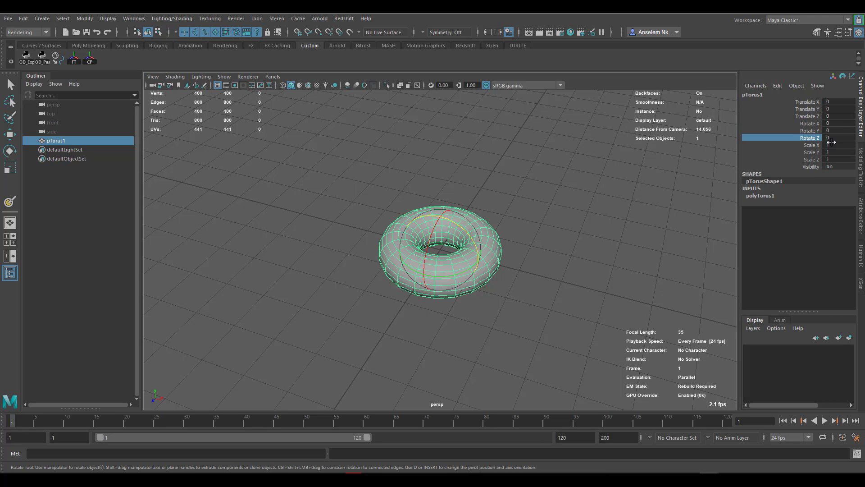
click(836, 137)
text(90)
key(Return)
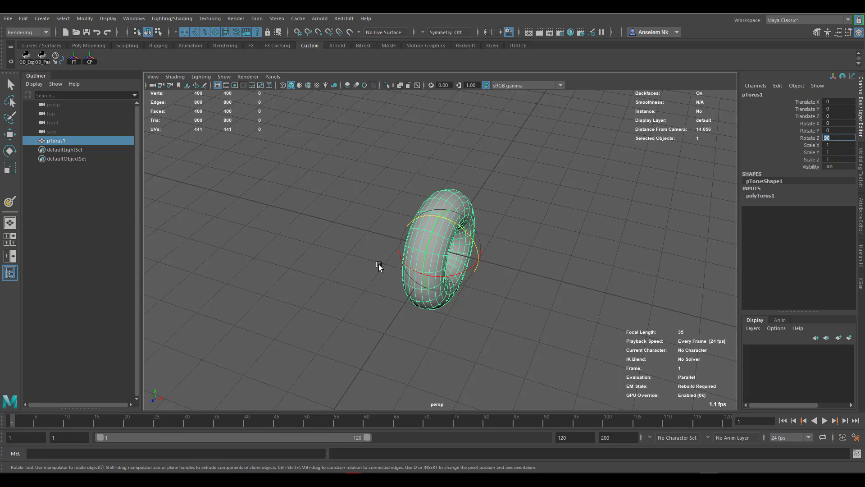
- Raise the torus to a Translate Y of about 1.53 so it rests on the grid, then deselect it
alt+drag(443, 293, 440, 276)
alt+right_drag(441, 276, 471, 316)
alt+middle_drag(471, 316, 479, 323)
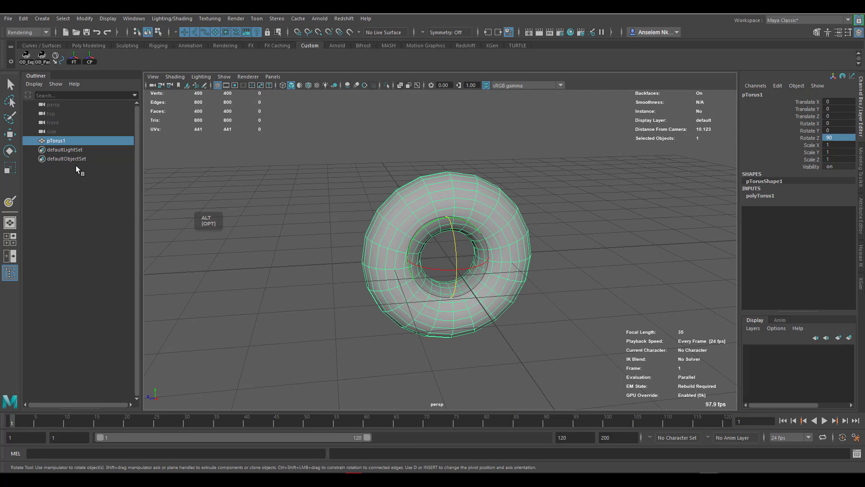
click(10, 134)
drag(448, 215, 449, 126)
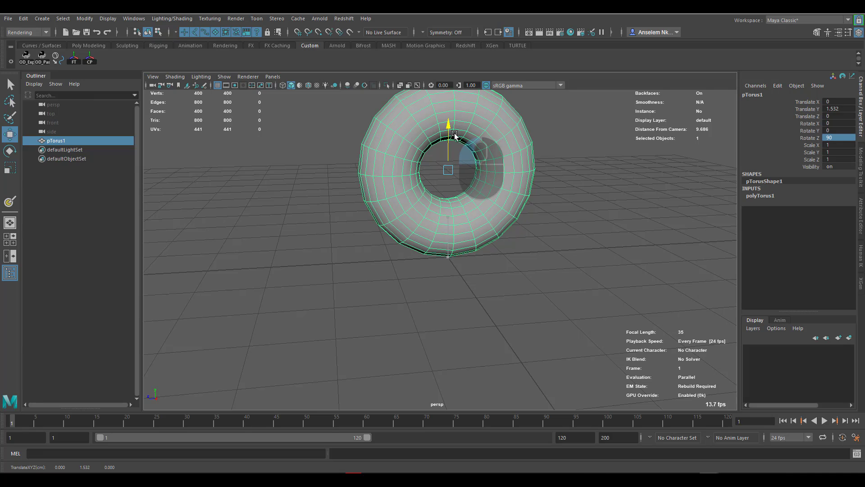
click(414, 309)
alt+drag(414, 308, 460, 311)
alt+middle_drag(459, 311, 457, 339)
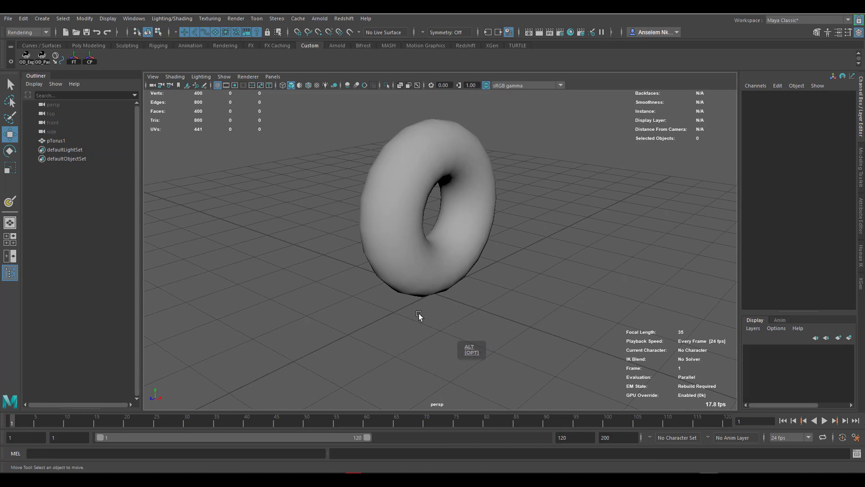
- Create a NURBS circle at the origin beneath the torus and show wireframe on the shaded objects
alt+right_drag(419, 317, 377, 273)
click(41, 45)
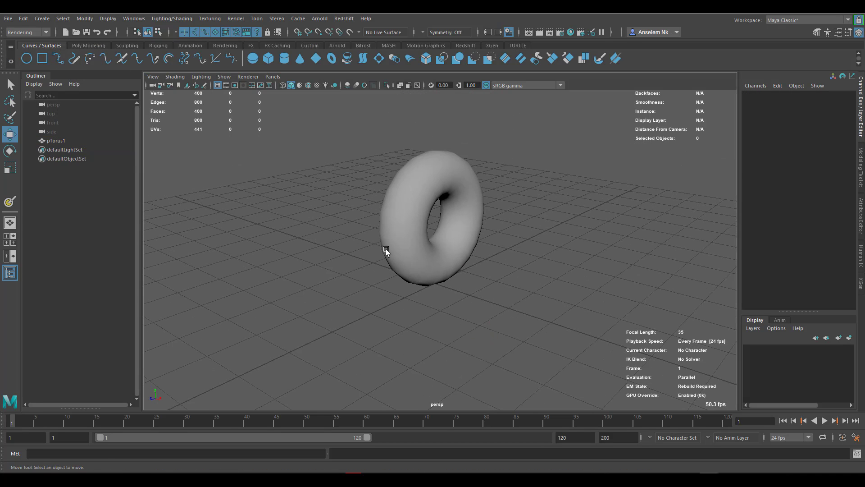
click(26, 58)
scroll(458, 263, up, 4)
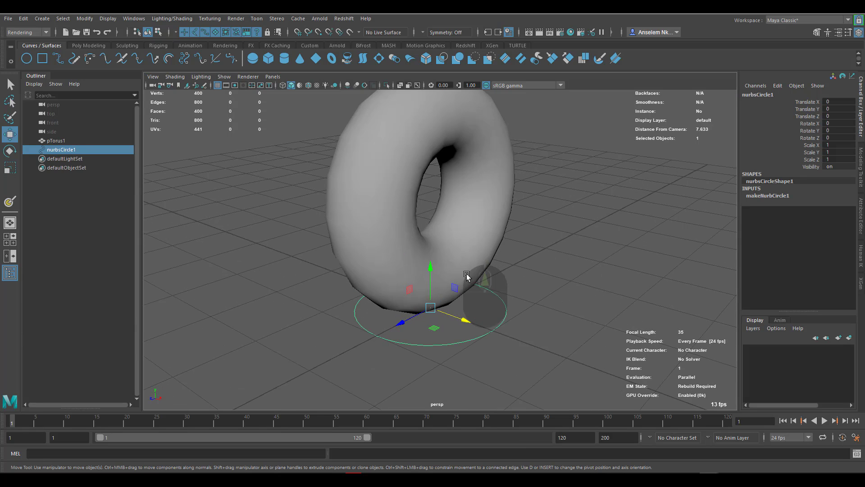
alt+drag(465, 274, 487, 289)
alt+middle_drag(486, 289, 487, 315)
scroll(488, 316, up, 2)
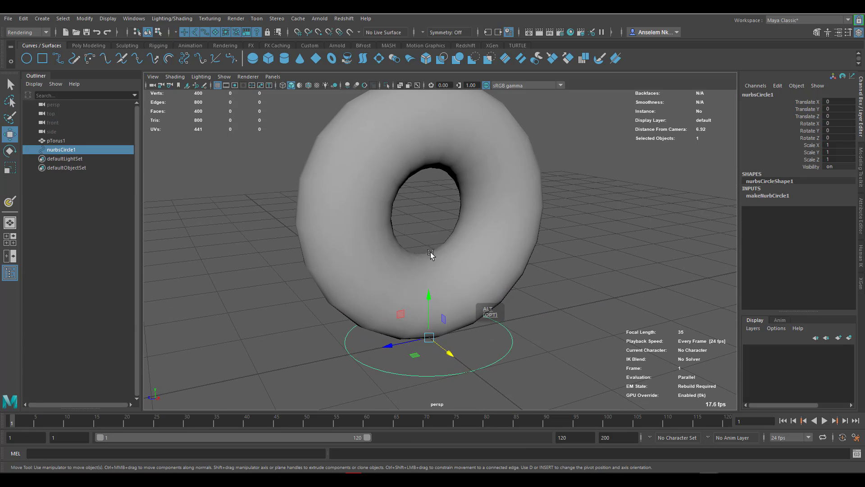
click(309, 85)
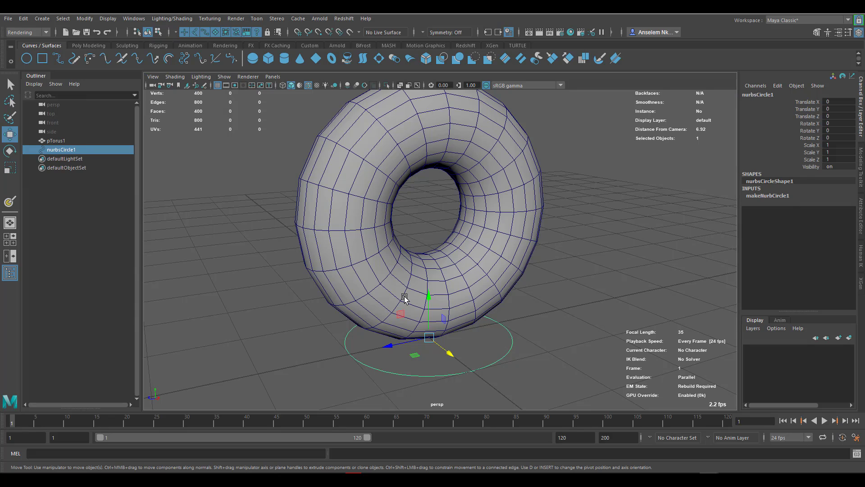
- Try rolling the torus by changing its Rotate Y, and undo the test rotation
click(450, 352)
click(778, 85)
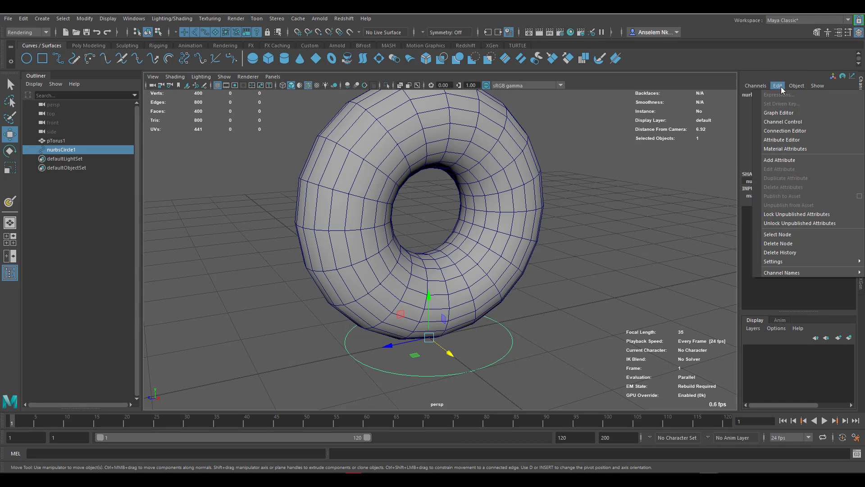
click(422, 279)
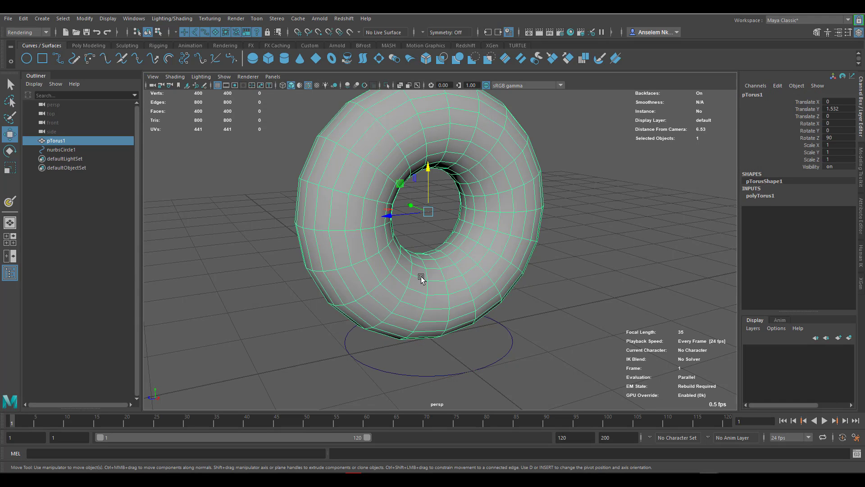
click(809, 131)
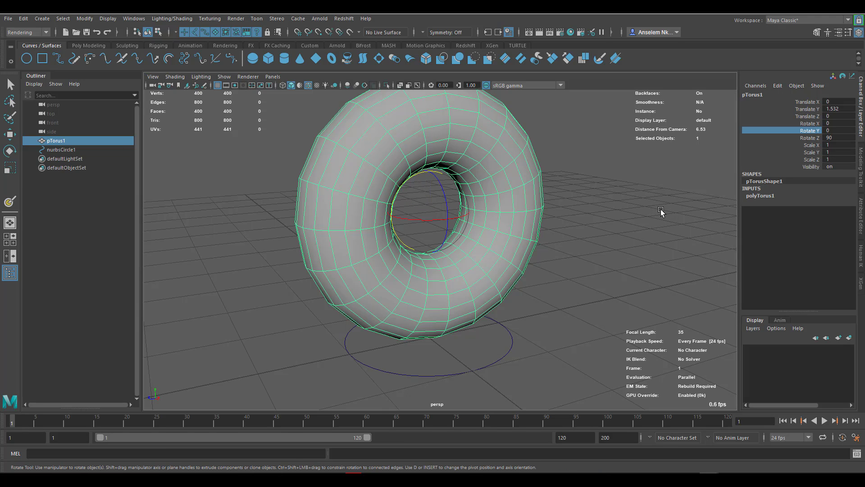
middle_drag(643, 208, 626, 206)
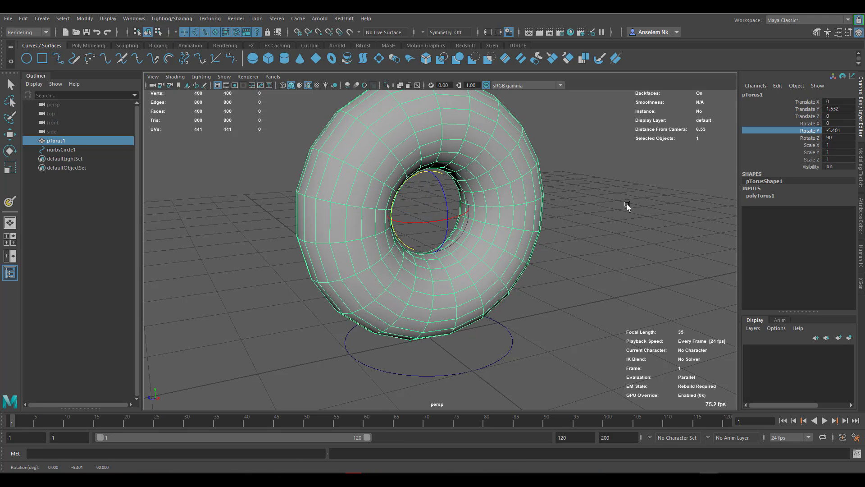
key(ctrl+z)
key(ctrl+z)
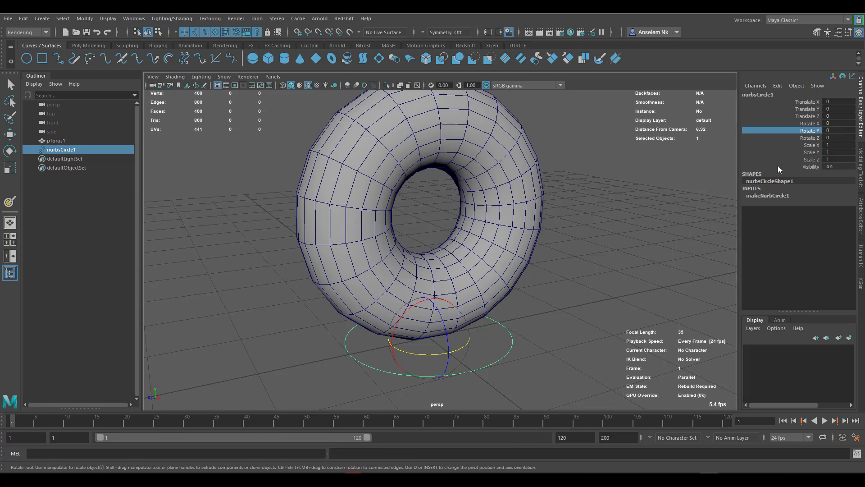
- Compare the circle's Translate Z channel with the torus's Rotate Y channel to identify which attributes should be linked
click(809, 109)
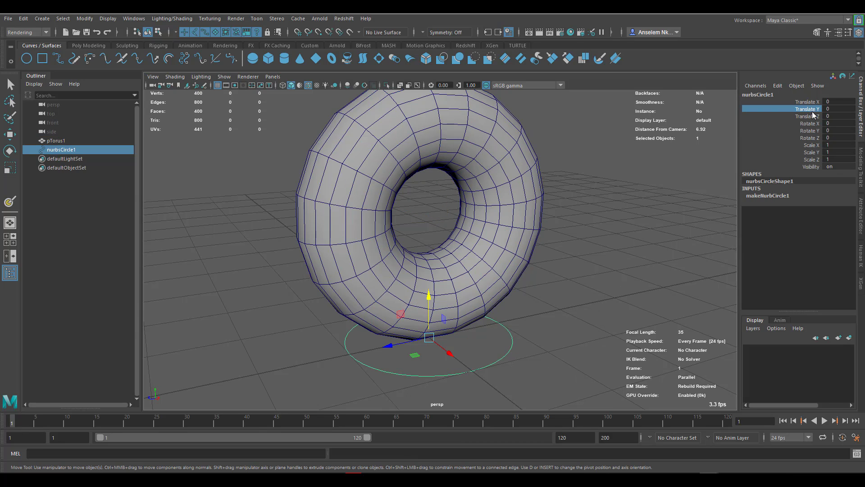
click(810, 116)
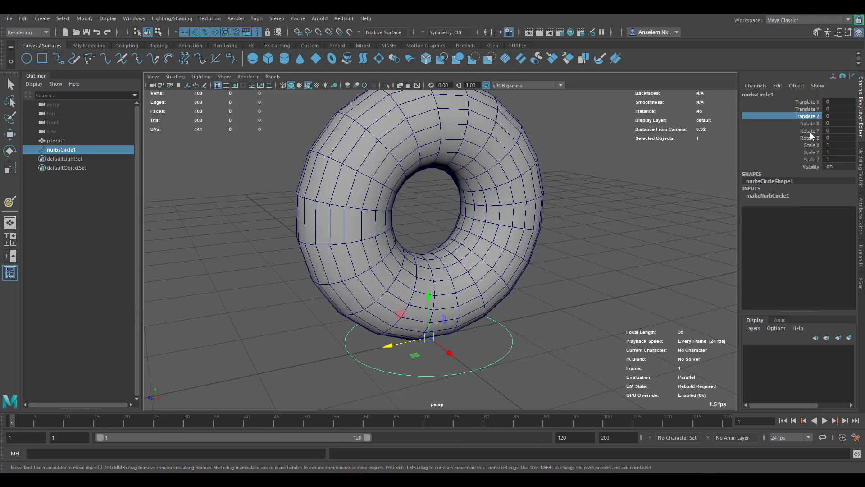
click(811, 130)
click(360, 278)
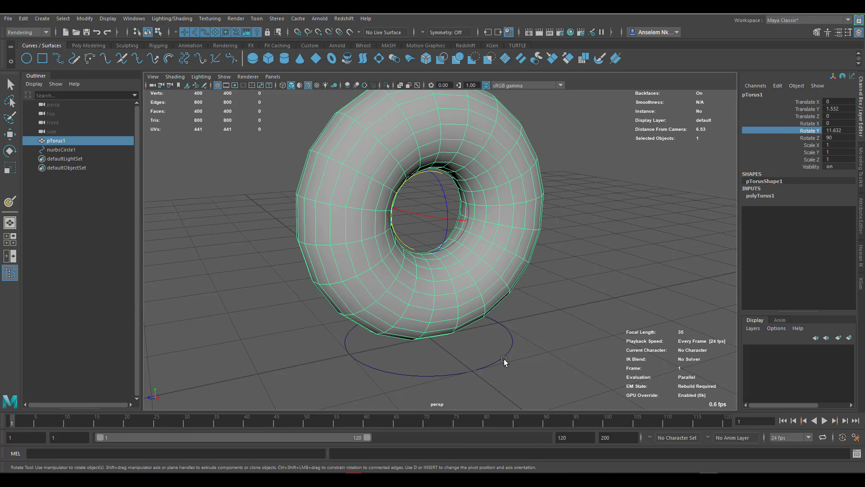
click(503, 358)
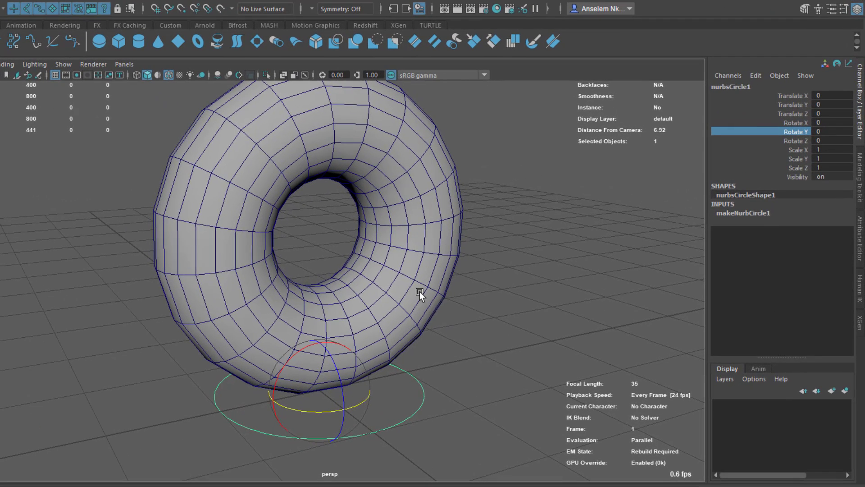
- Open the Expression Editor for the torus's Rotate Y and undo the torus's remaining test rotation
click(458, 279)
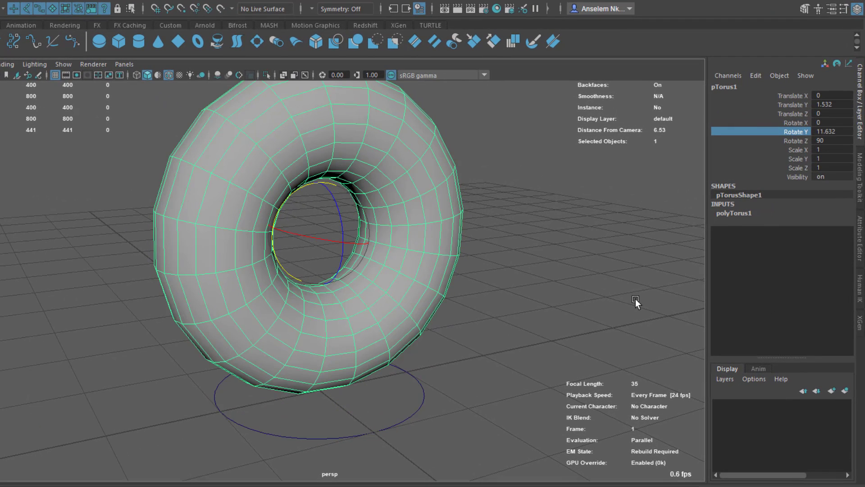
click(760, 77)
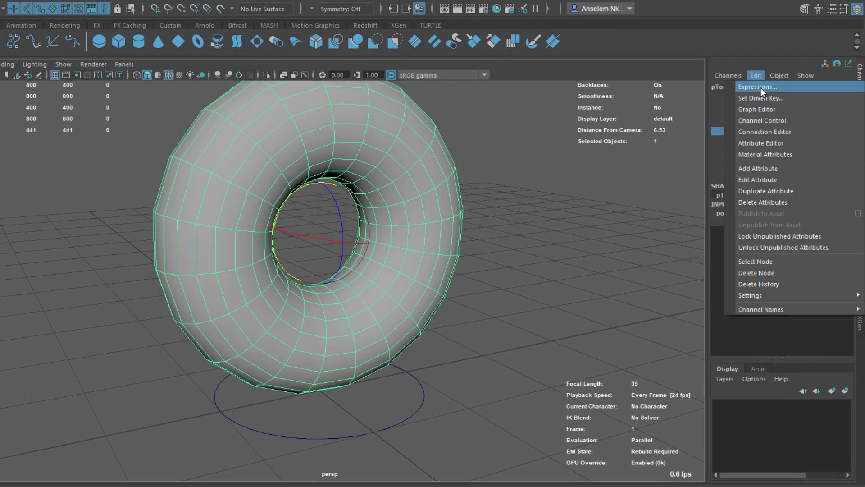
click(760, 87)
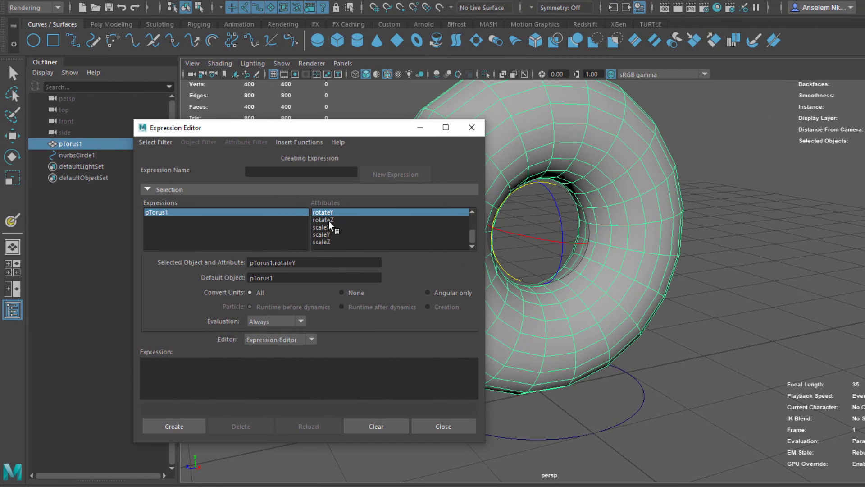
key(ctrl+z)
- Copy the attribute name pTorus1.rotateY and load the circle's attributes into the Expression Editor
drag(318, 262, 107, 251)
key(ctrl+c)
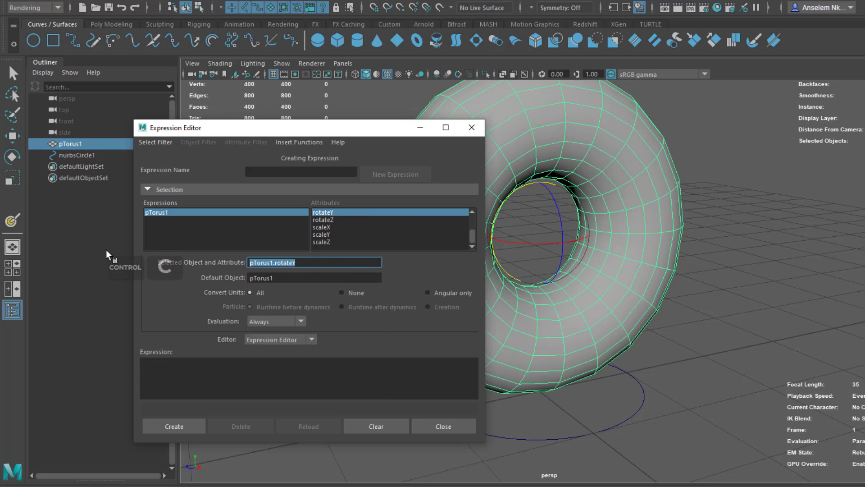
click(627, 424)
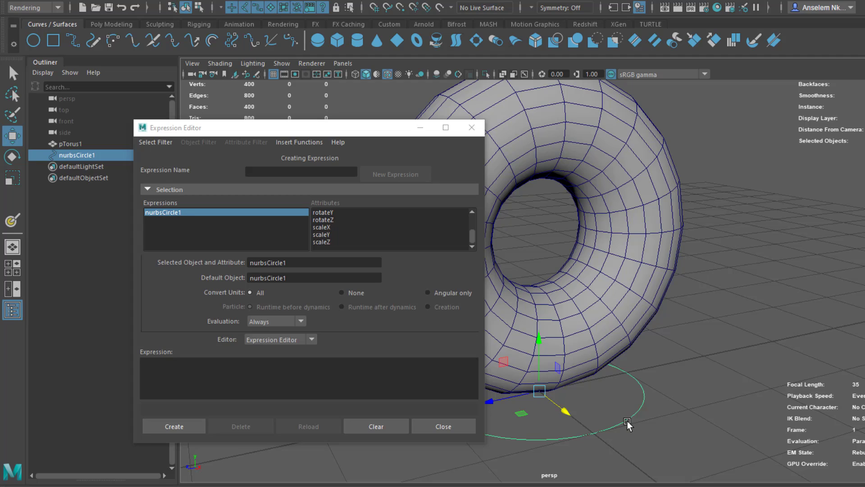
- Build the expression pTorus1.rotateY=nurbsCircle1.translateZ from the circle's Translate Z attribute and the copied torus attribute name
scroll(349, 233, up, 2)
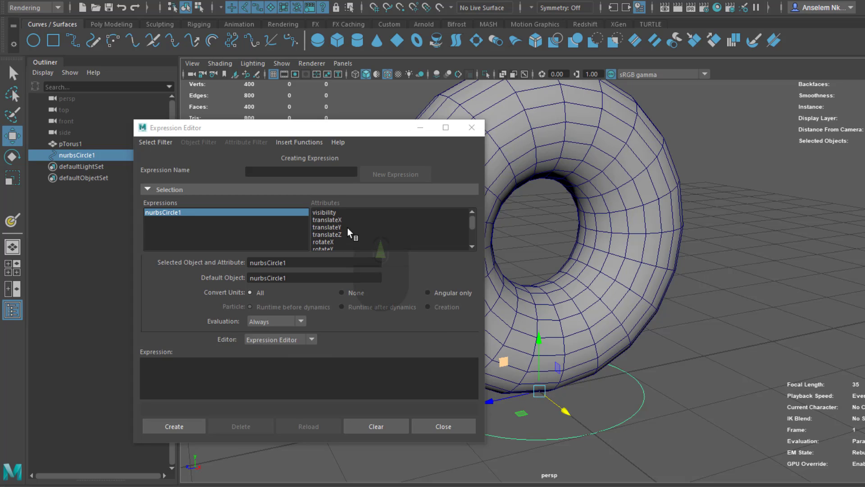
click(344, 234)
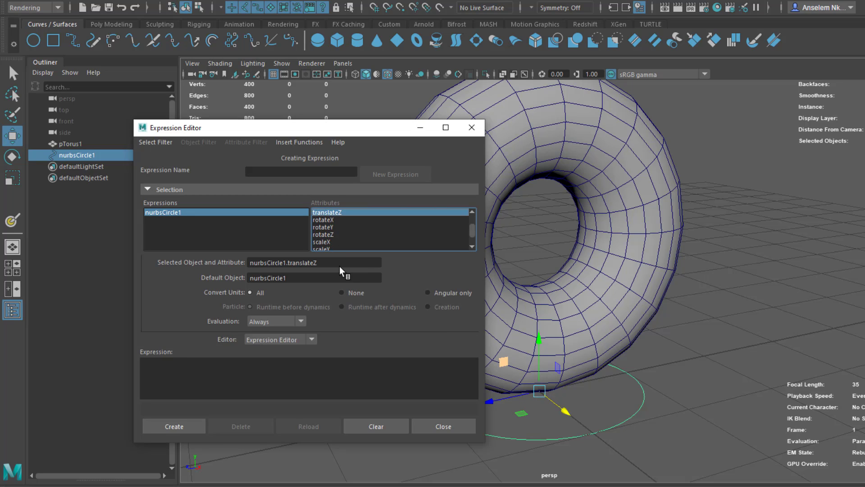
drag(345, 267, 220, 268)
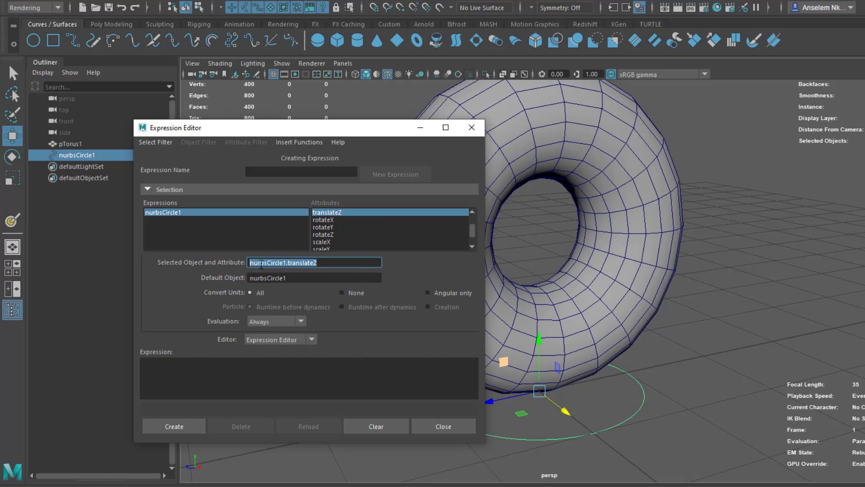
middle_drag(264, 262, 272, 377)
click(142, 368)
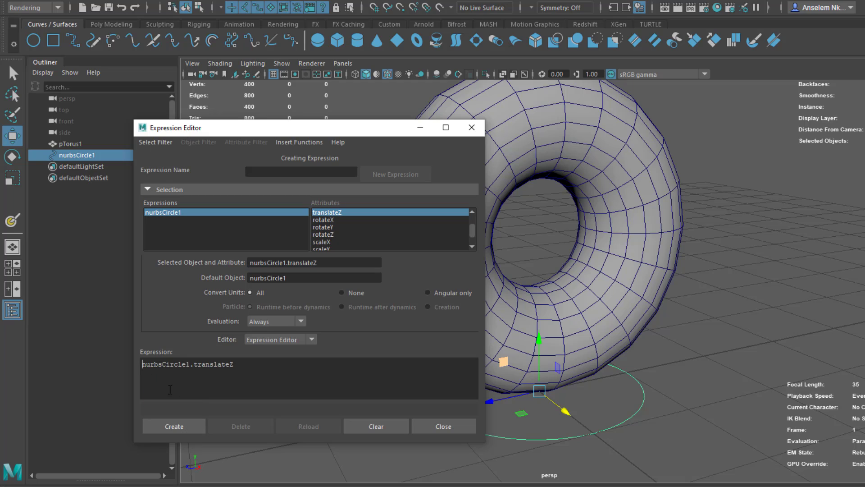
key(ctrl+v)
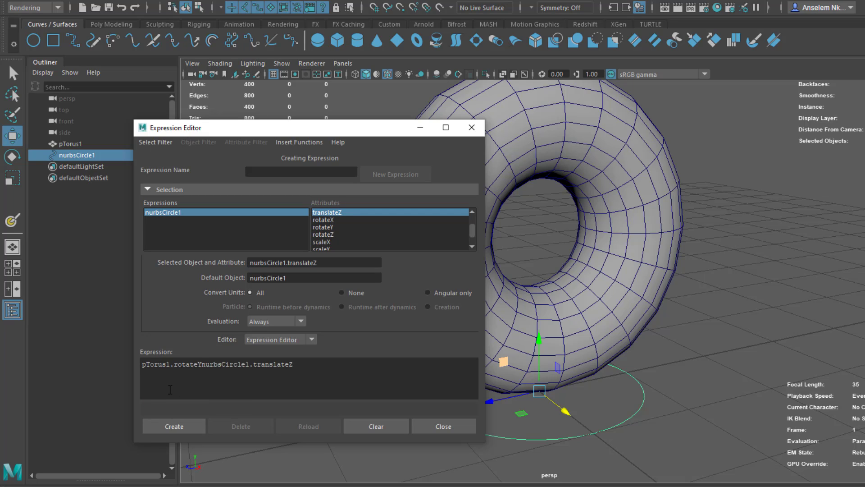
text(=)
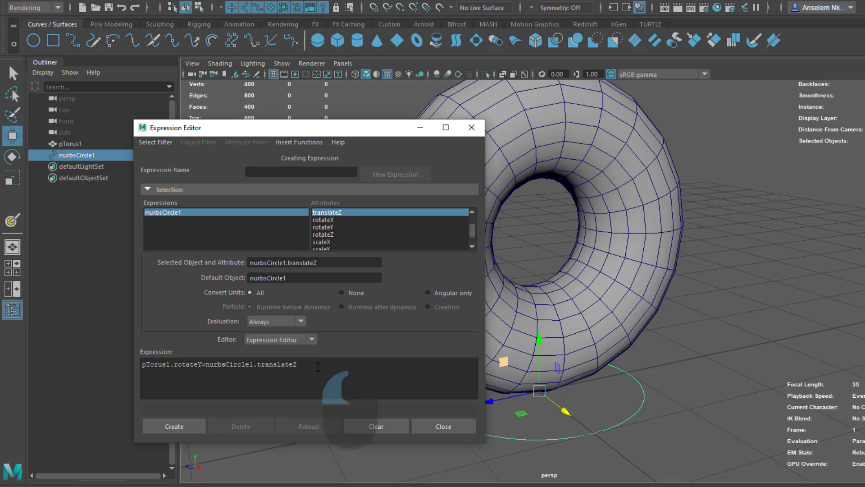
- Create the expression under the name wheel, test it by moving the circle along Z, and undo the move
click(306, 175)
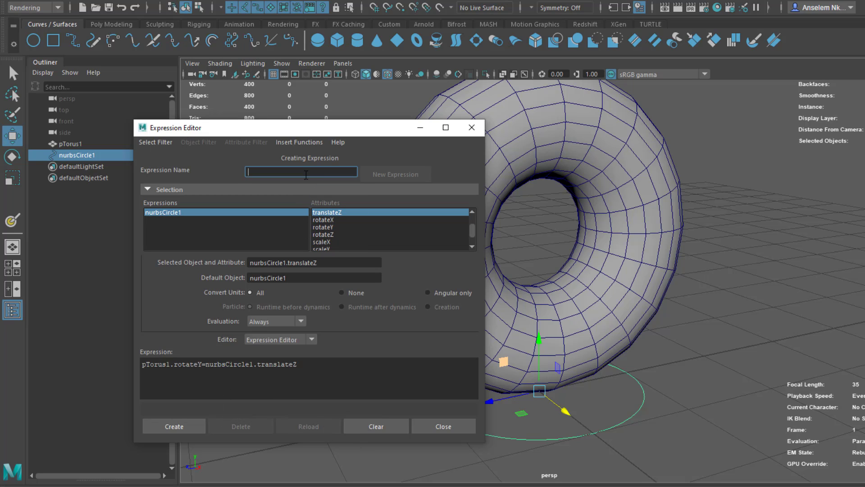
text(wheel)
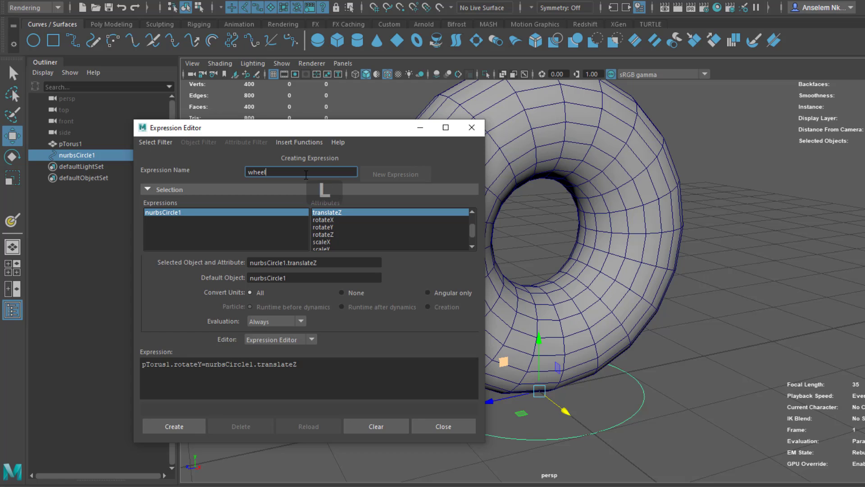
click(178, 433)
mouse_move(509, 400)
mouse_down()
mouse_move(528, 402)
mouse_move(447, 408)
mouse_move(549, 384)
mouse_move(498, 396)
mouse_move(541, 393)
mouse_move(511, 384)
mouse_up()
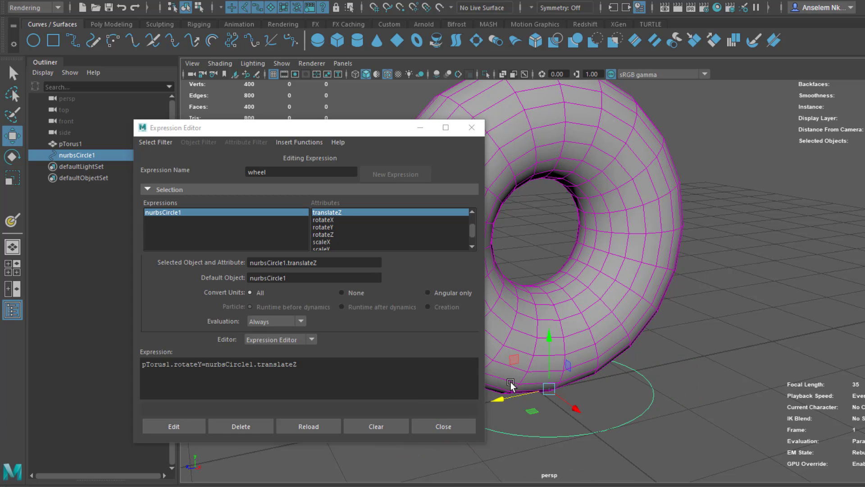
key(ctrl+z)
- Place the text cursor at the end of the expression and work out 22/7 in Calculator, closing it when done
click(330, 366)
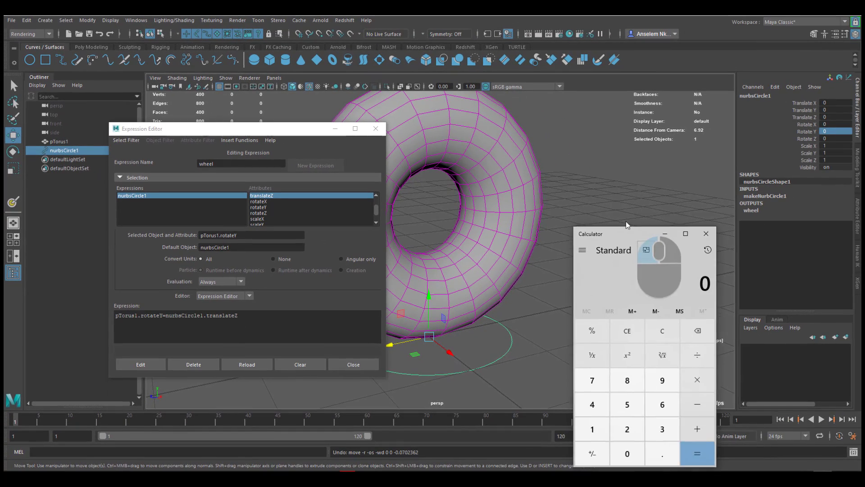
drag(633, 232, 599, 148)
text(22/7)
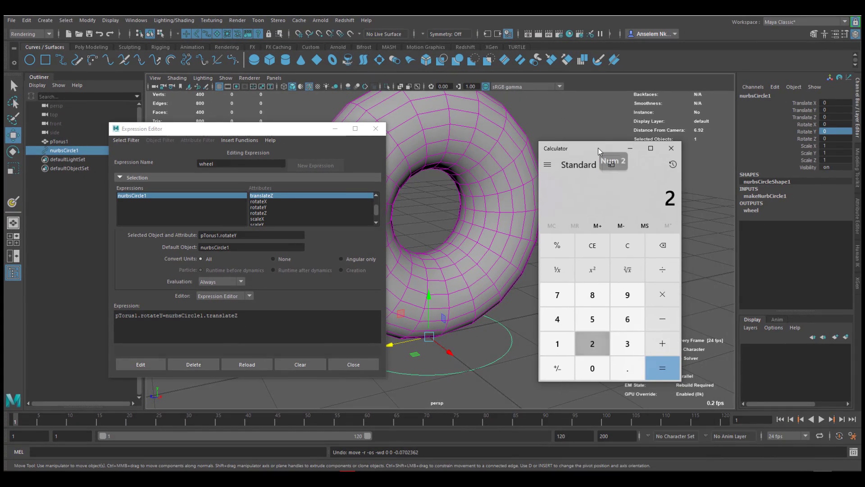
key(Return)
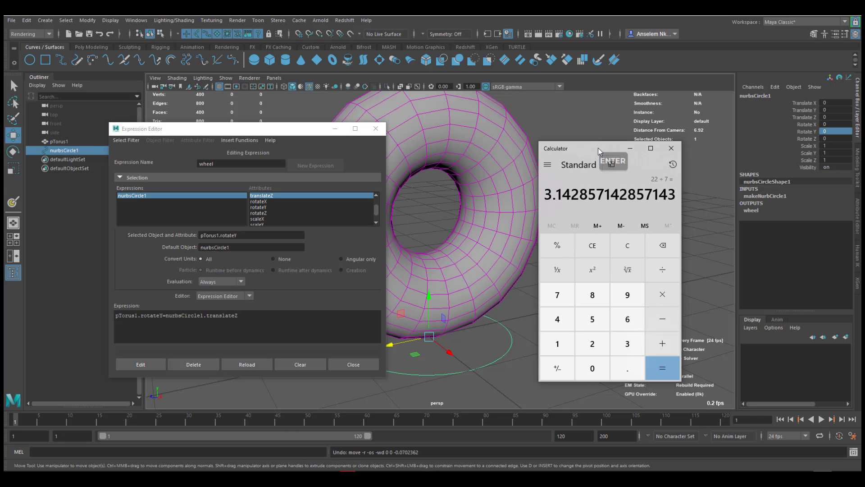
click(671, 148)
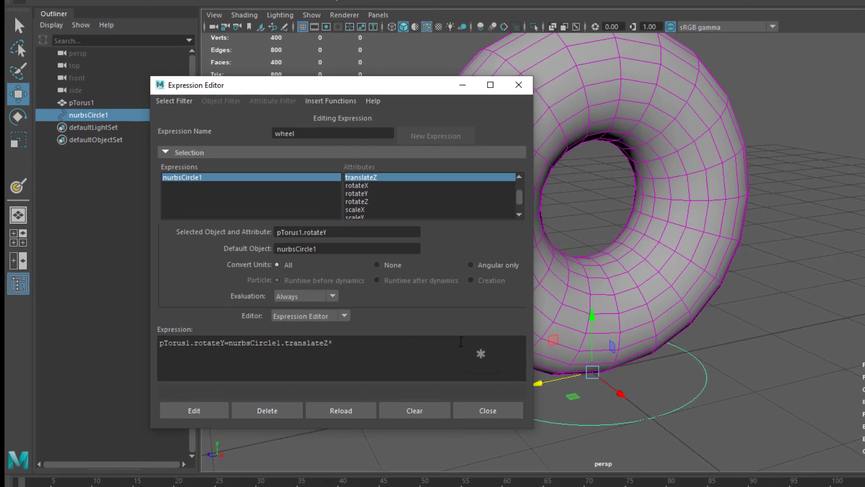
- Append *360/3.14 to the wheel expression, update it, test it by moving the circle along Z, and undo the move
text(*)
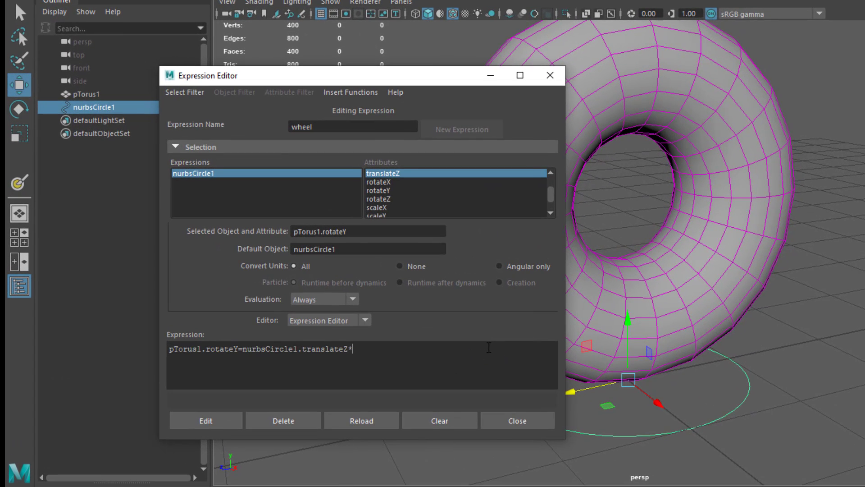
text(360/3.14)
click(214, 423)
drag(574, 388, 616, 356)
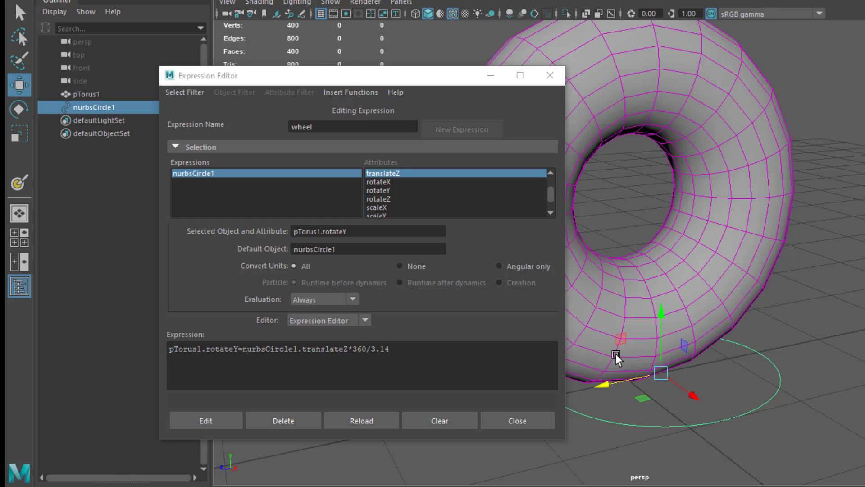
key(ctrl+z)
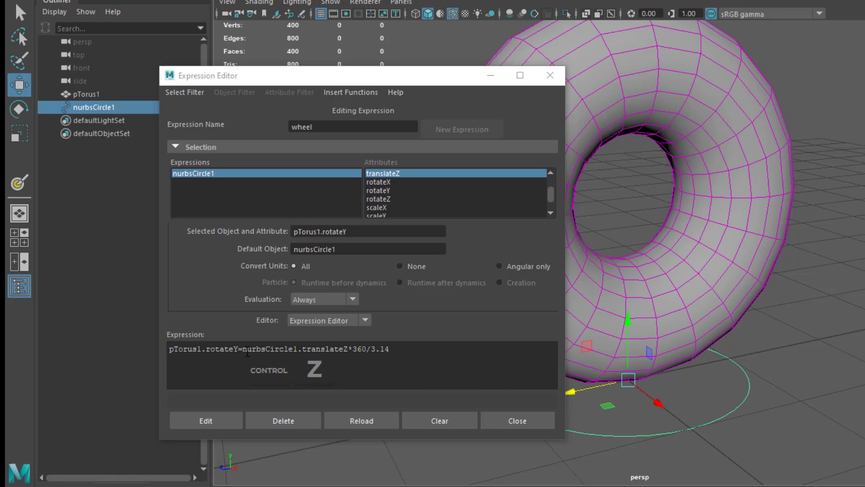
- Negate the circle's term to read pTorus1.rotateY=-nurbsCircle1.translateZ*360/3.14, update the expression, test it with a circle move, and undo the move
click(249, 354)
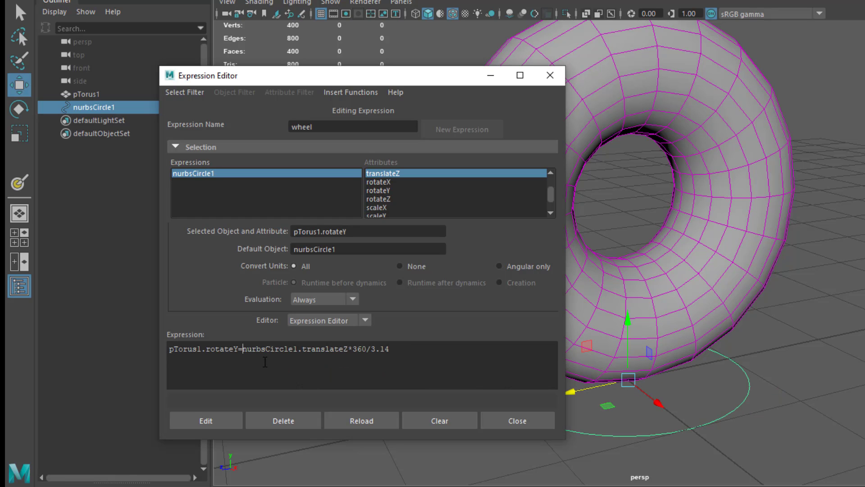
text(-)
click(212, 425)
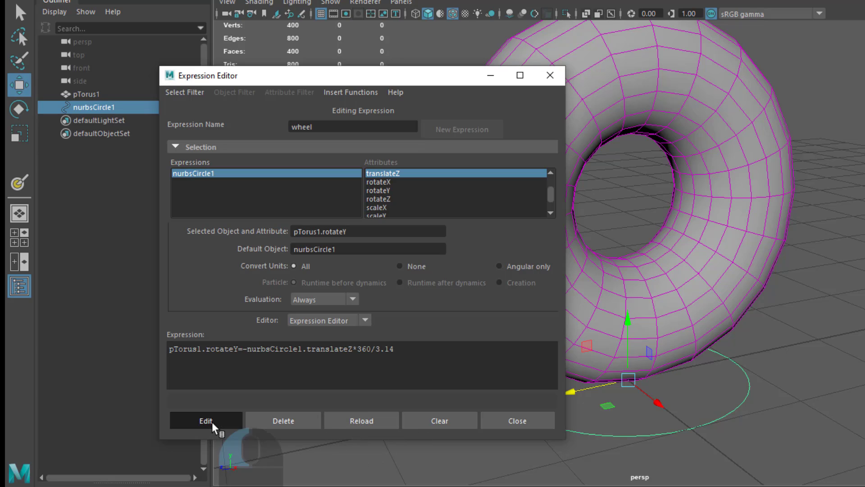
mouse_move(588, 388)
mouse_down()
mouse_move(442, 415)
mouse_move(609, 403)
mouse_move(575, 399)
mouse_up()
key(ctrl+z)
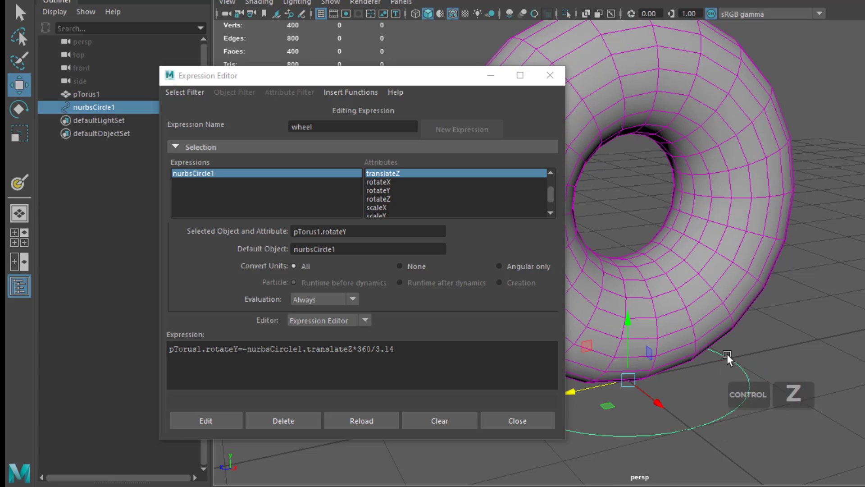
- Minimize the Expression Editor, switch to the Rigging menu set, and detach the Constrain commands as a floating window
click(490, 75)
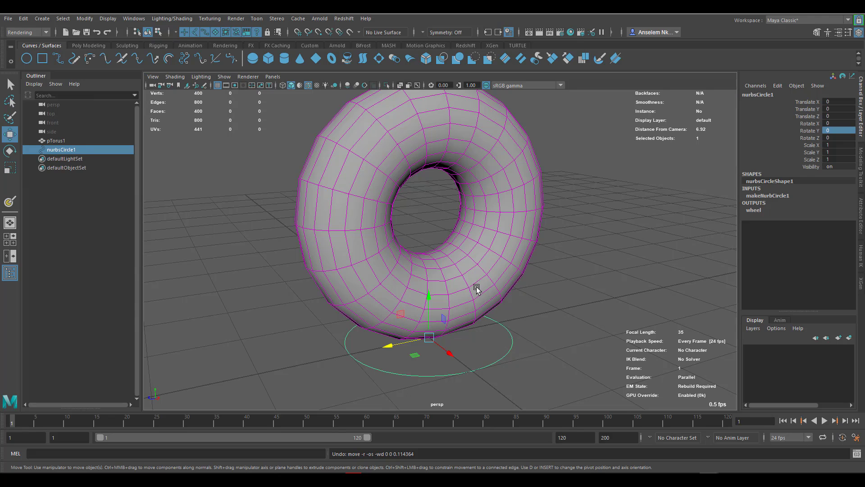
click(26, 32)
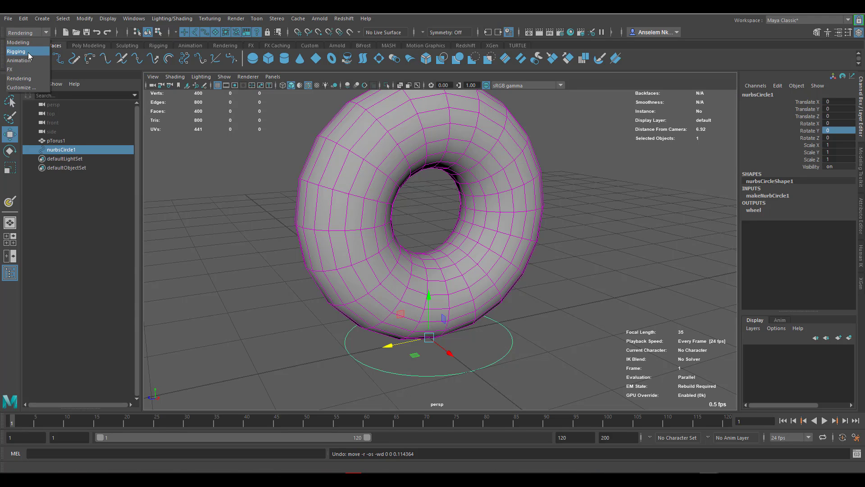
click(29, 51)
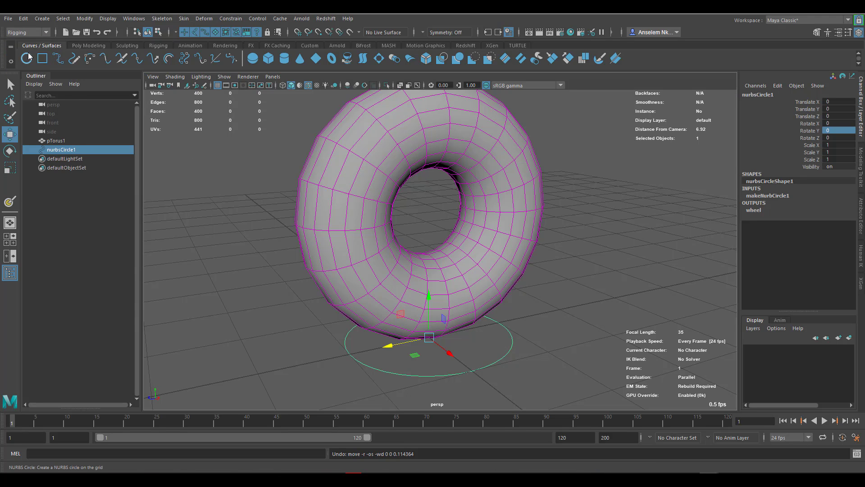
click(231, 19)
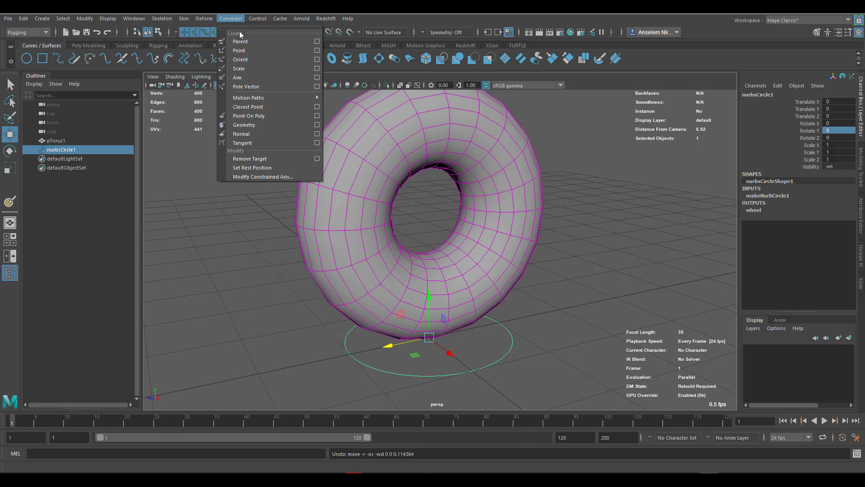
click(240, 27)
drag(278, 34, 194, 69)
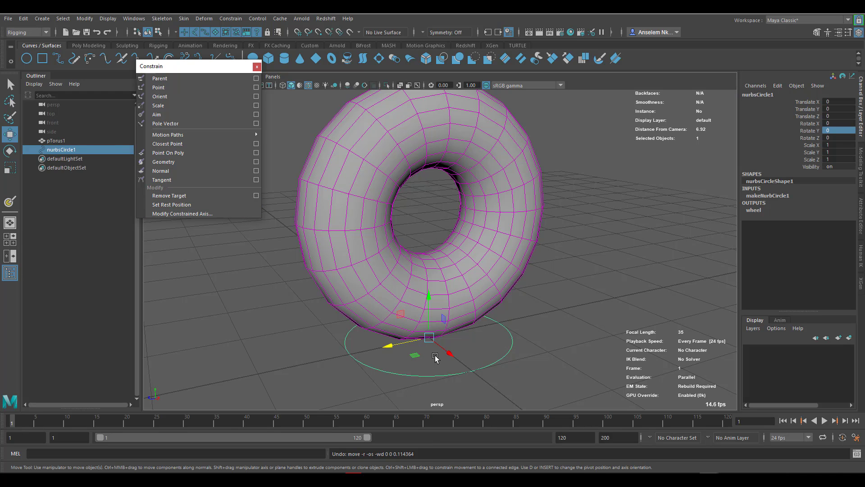
- Test-move the circle along Z to check whether the torus follows, and undo the move
click(397, 343)
drag(397, 343, 375, 340)
key(ctrl+z)
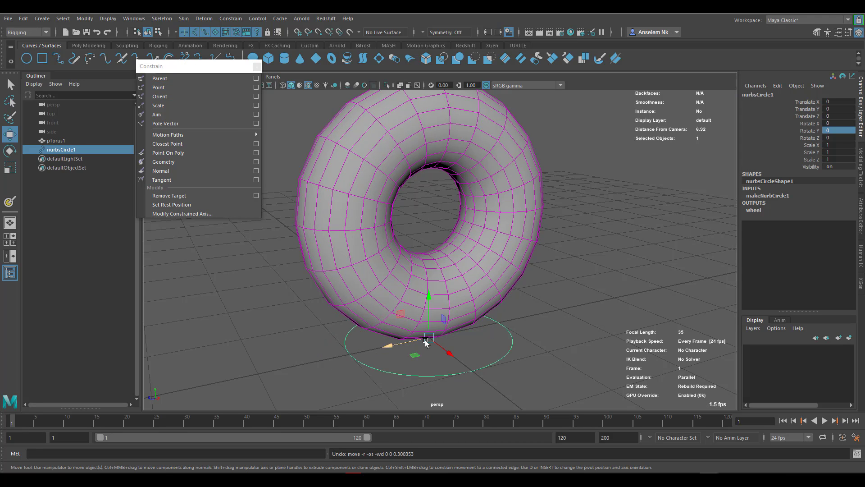
- Add the torus to the circle's selection, try a Point constraint with default options, and undo the constraint
shift+click(379, 270)
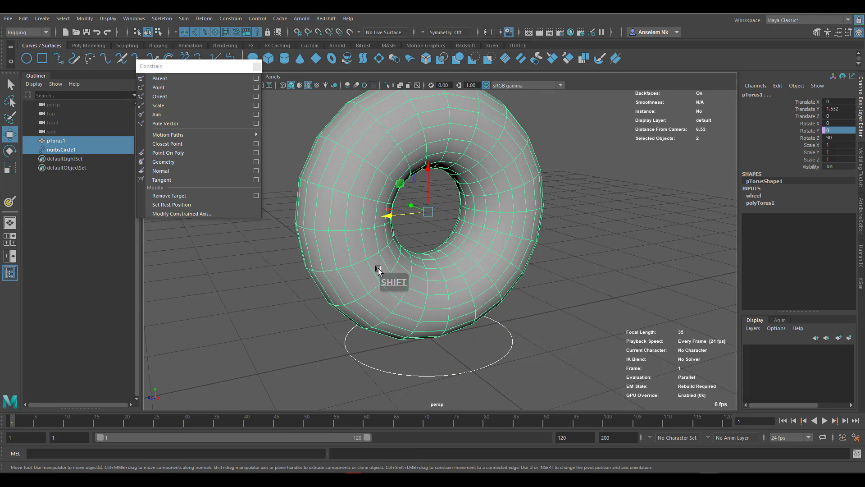
click(163, 88)
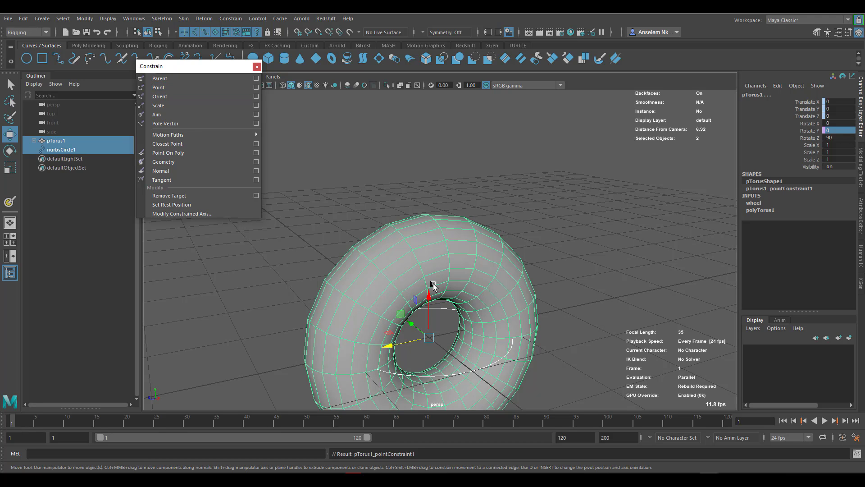
key(ctrl+z)
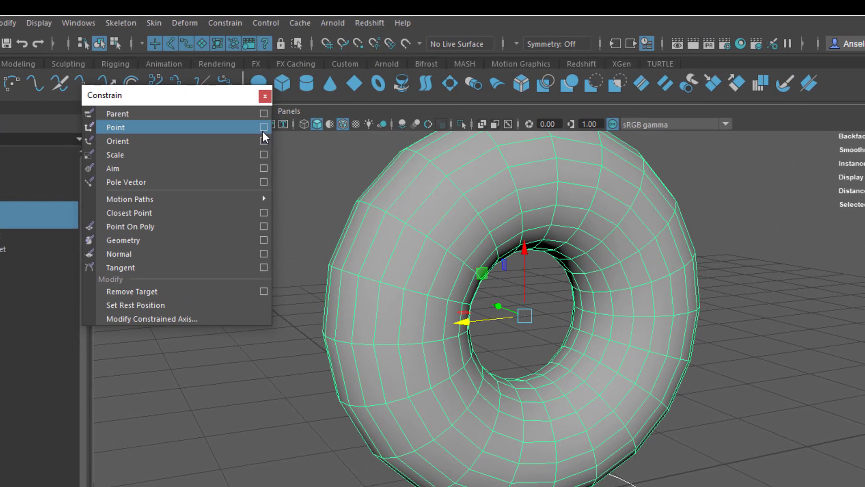
- Open the Point constraint options and enable Maintain offset
click(256, 87)
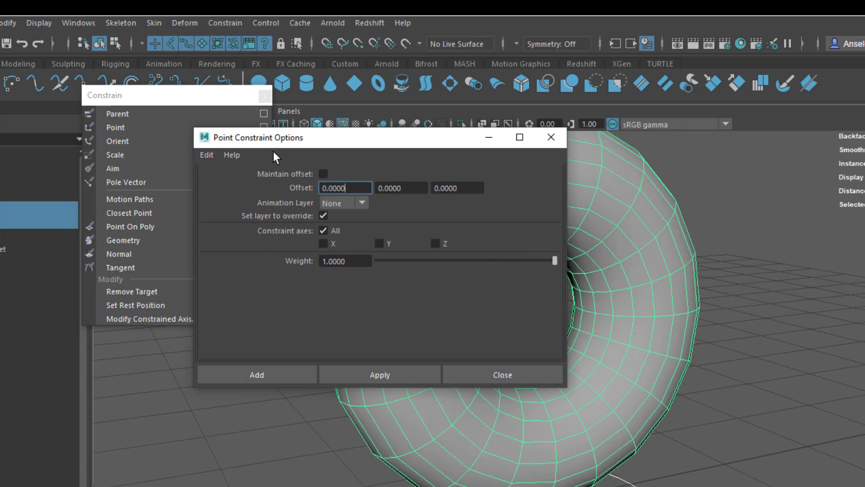
click(323, 174)
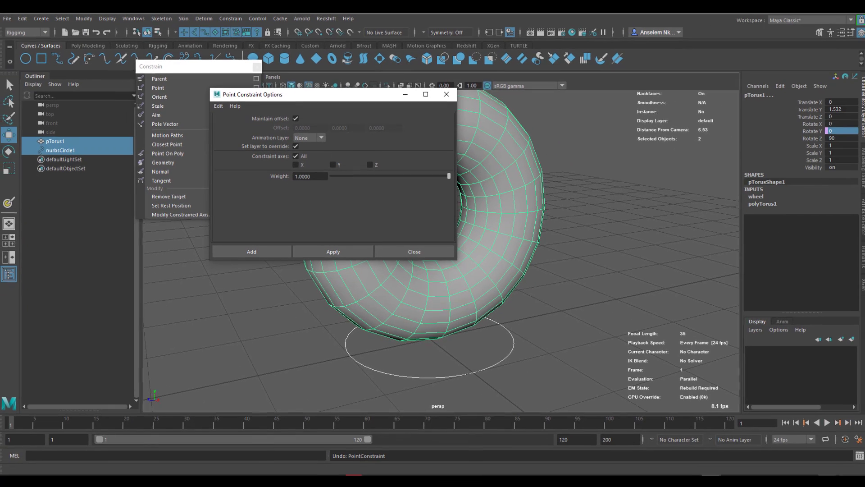
- Switch to Blender, examine the Offset option of the torus's Copy Location constraint, and return to Maya
mouse_move(824, 473)
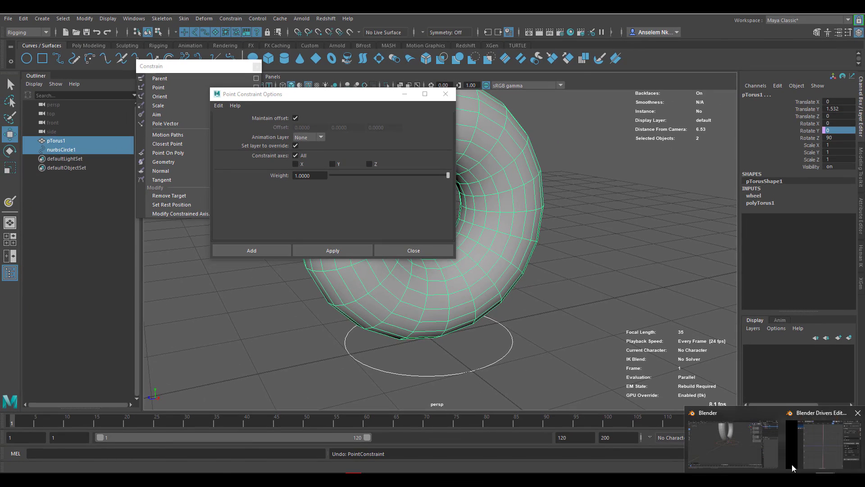
click(744, 444)
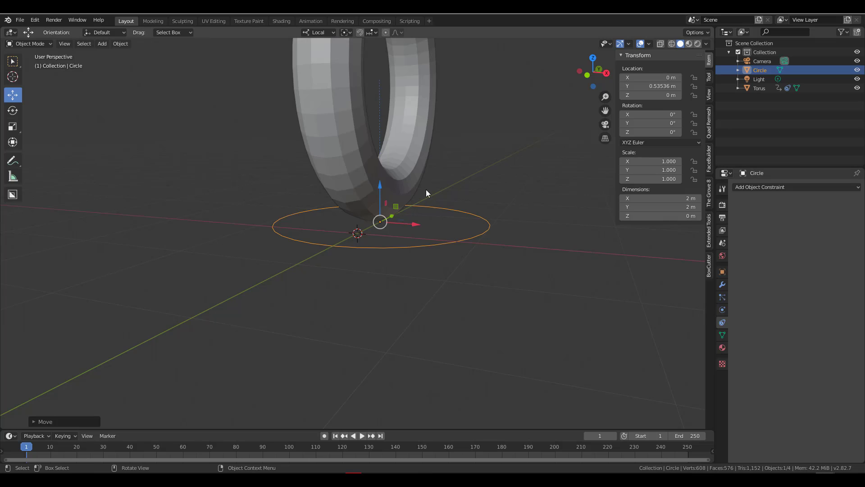
click(358, 164)
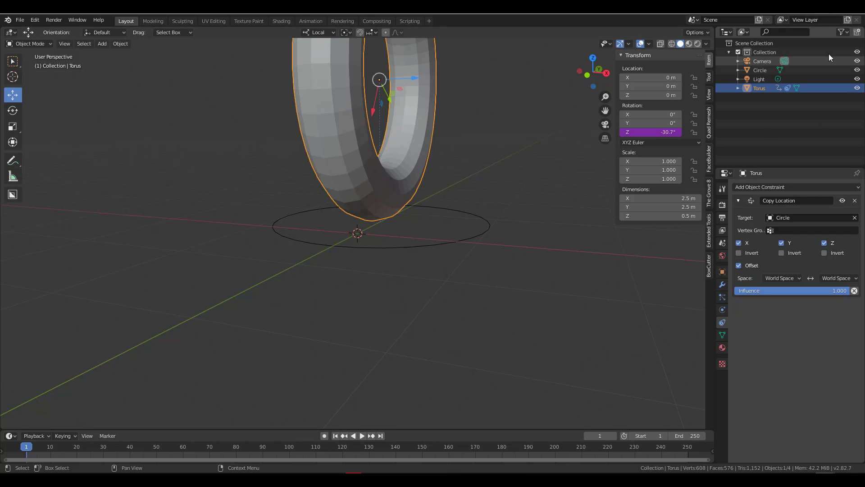
click(811, 9)
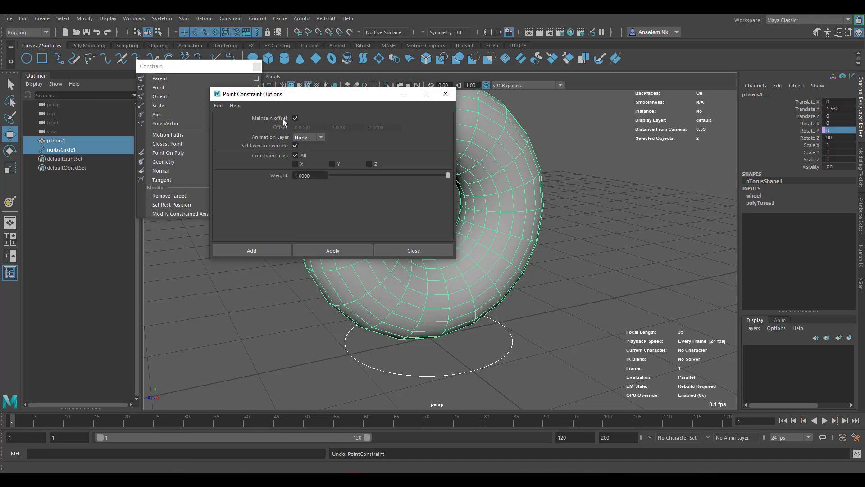
- Apply the Point constraint from the circle to the torus on all axes with the offset maintained
click(330, 251)
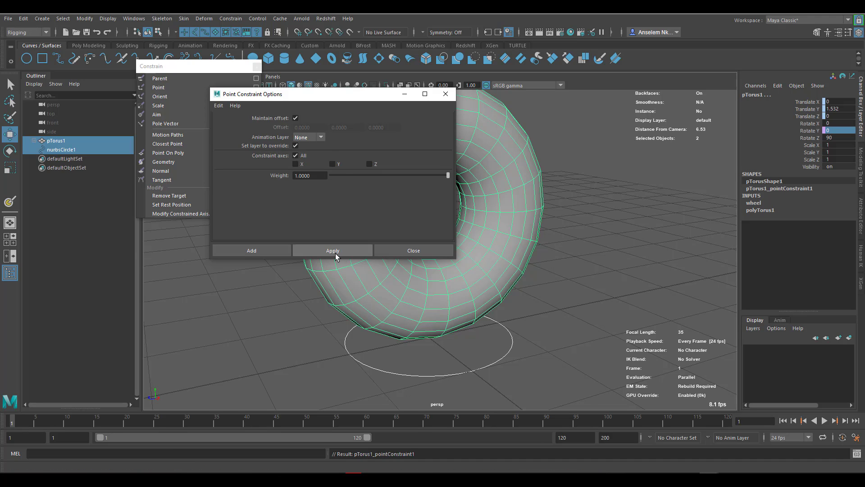
- Close the Point constraint options and move the control circle about 0.38 units along Z to test the torus's roll and travel
click(412, 254)
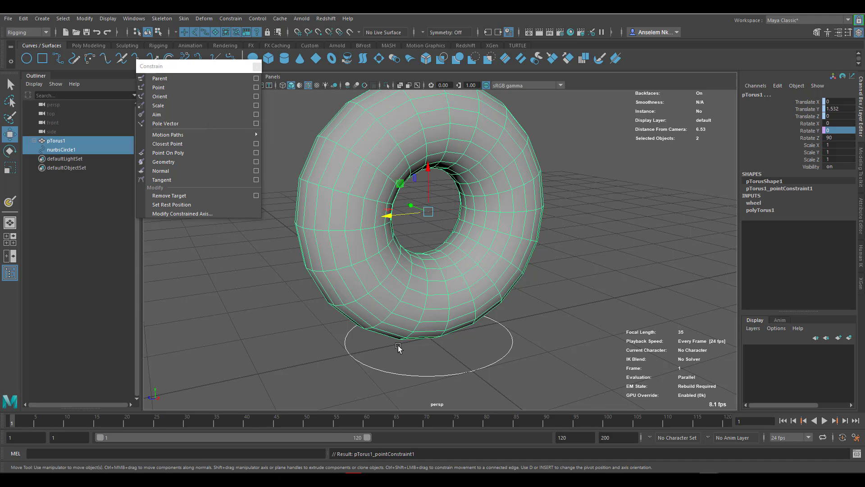
scroll(401, 344, down, 3)
click(431, 319)
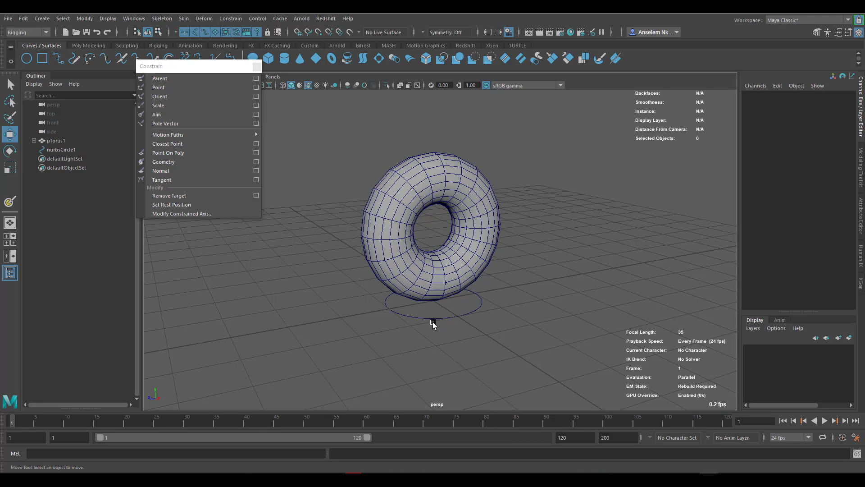
click(432, 320)
mouse_move(402, 309)
mouse_down()
mouse_move(386, 303)
mouse_move(313, 323)
mouse_move(284, 317)
mouse_move(326, 320)
mouse_move(411, 305)
mouse_move(344, 309)
mouse_move(408, 343)
mouse_move(417, 332)
mouse_move(408, 322)
mouse_up()
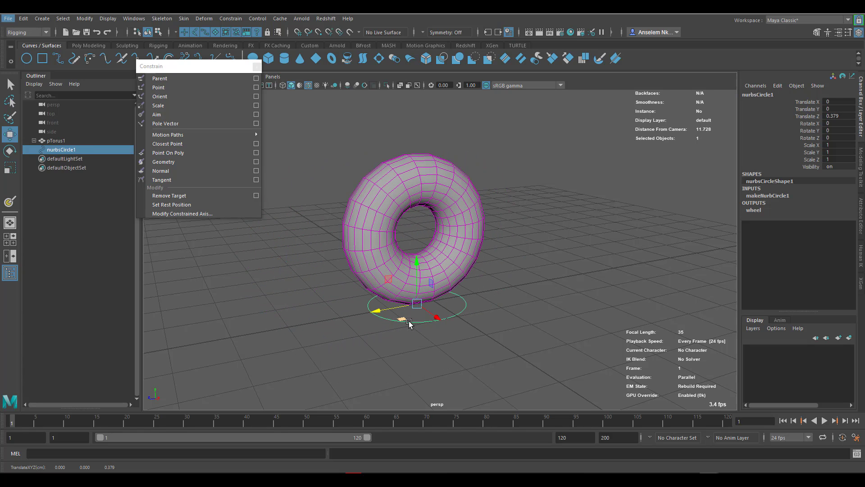
- Examine the monkey head in its separate scene from several distances and angles
scroll(408, 287, up, 4)
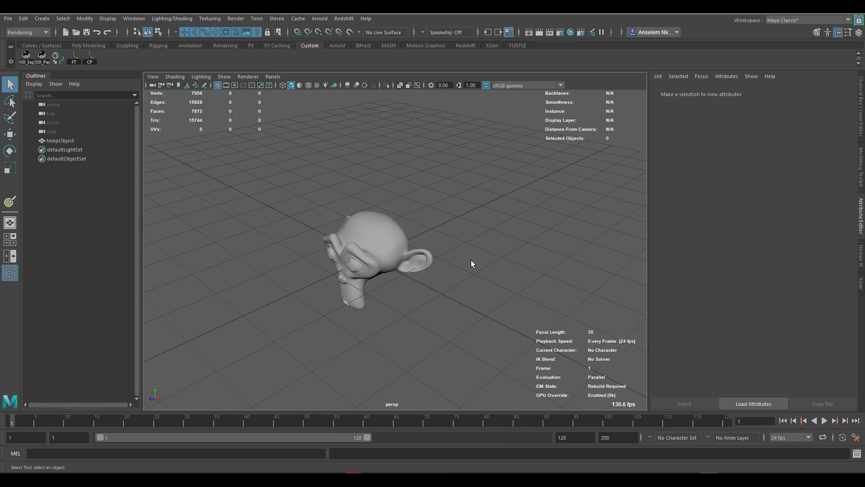
scroll(470, 266, down, 5)
scroll(439, 228, up, 6)
scroll(440, 229, up, 4)
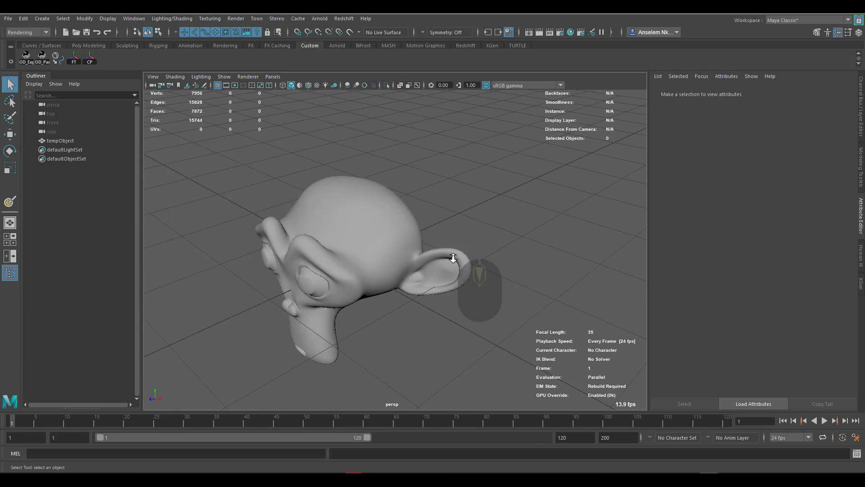
scroll(453, 257, down, 4)
scroll(434, 278, down, 3)
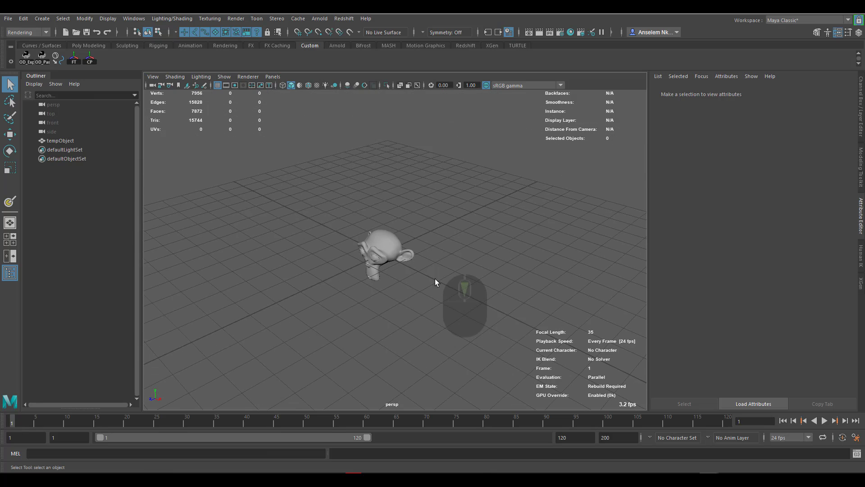
shift+scroll(424, 291, up, 5)
mouse_move(467, 295)
alt+mouse_down()
mouse_move(444, 297)
mouse_move(463, 286)
alt+mouse_up()
alt+right_drag(464, 286, 409, 276)
alt+middle_drag(409, 277, 395, 294)
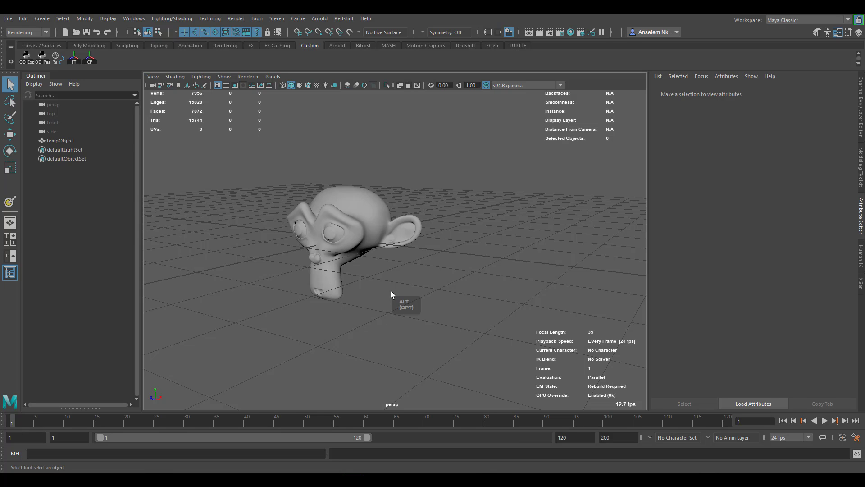
alt+drag(393, 293, 376, 274)
- Raise the monkey head about 0.94 units in Y, freeze its transformations, and deselect it
click(353, 223)
alt+middle_drag(430, 298, 374, 252)
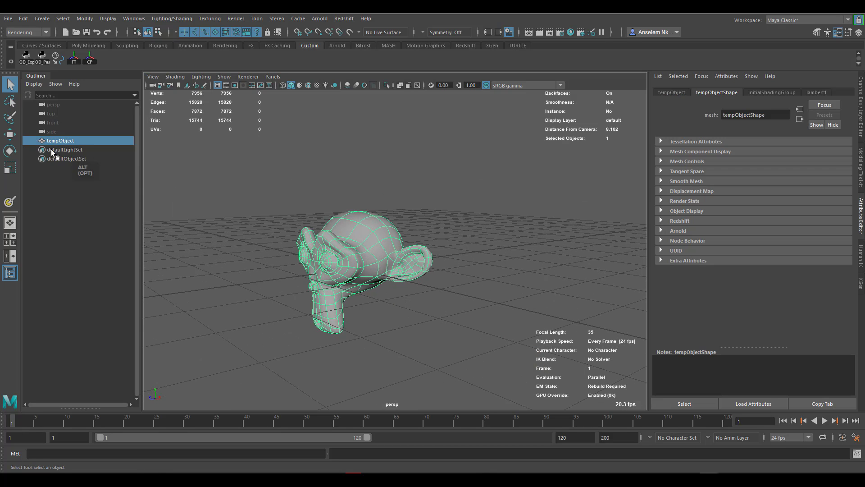
key(w)
drag(355, 268, 354, 186)
alt+middle_drag(415, 279, 413, 299)
alt+right_drag(413, 300, 469, 288)
click(859, 112)
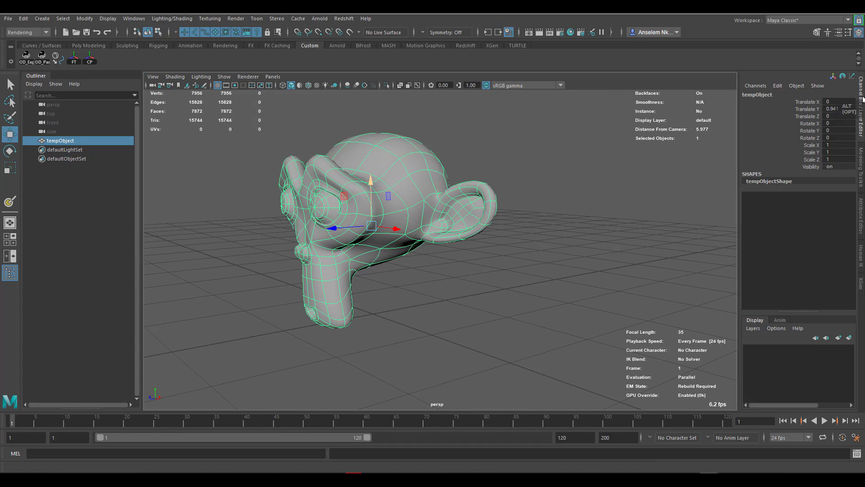
click(72, 58)
alt+middle_drag(468, 308, 518, 320)
alt+right_drag(518, 320, 419, 272)
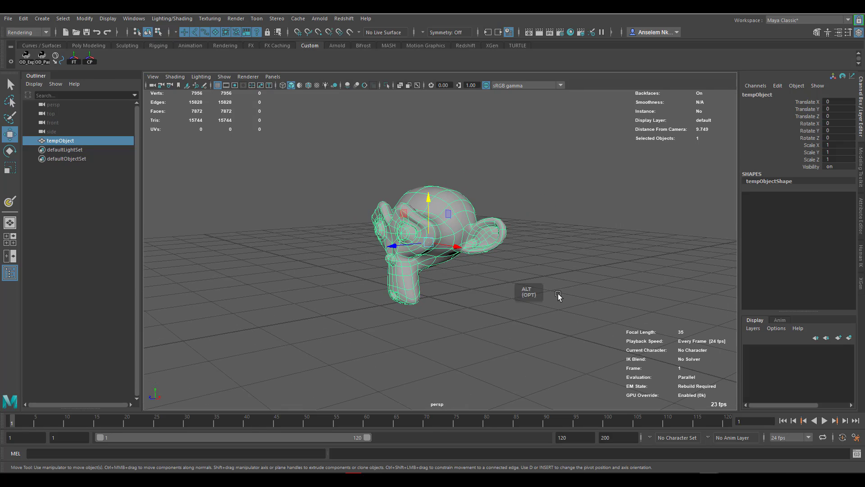
click(604, 318)
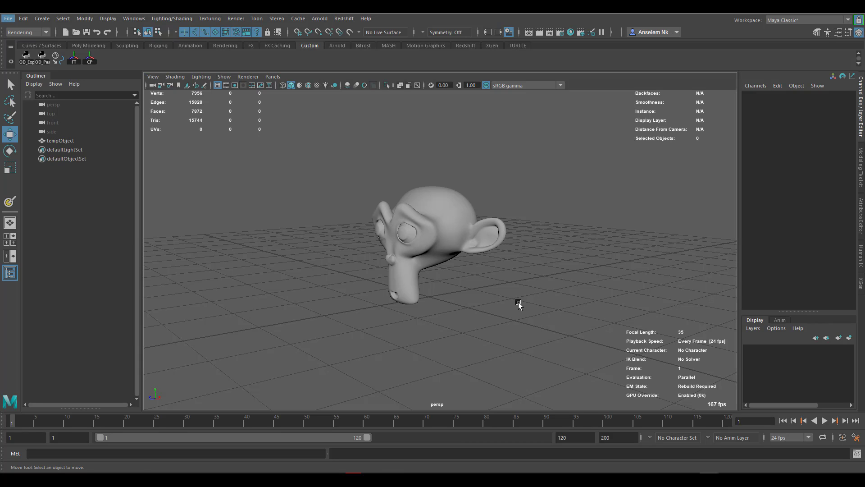
- Create a NURBS circle at the origin beneath the monkey head, undoing any accidental nudge of it
alt+drag(488, 314, 512, 339)
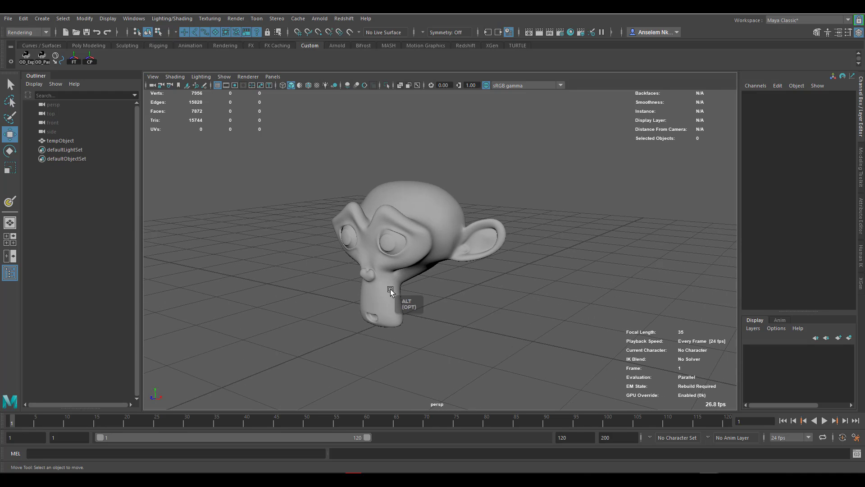
click(41, 45)
click(27, 58)
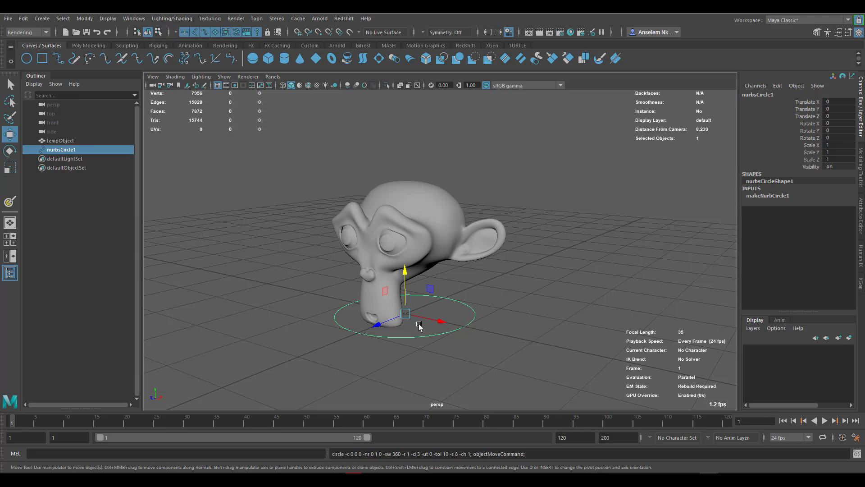
drag(403, 325, 402, 324)
key(ctrl+z)
click(777, 86)
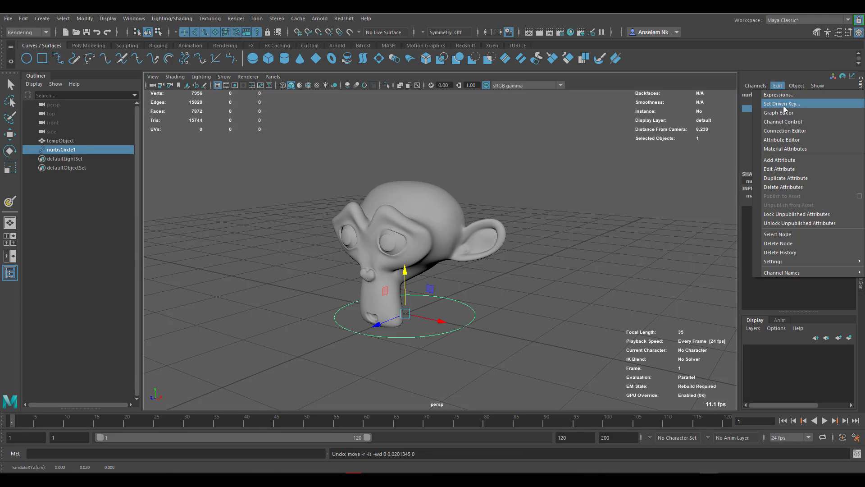
click(760, 74)
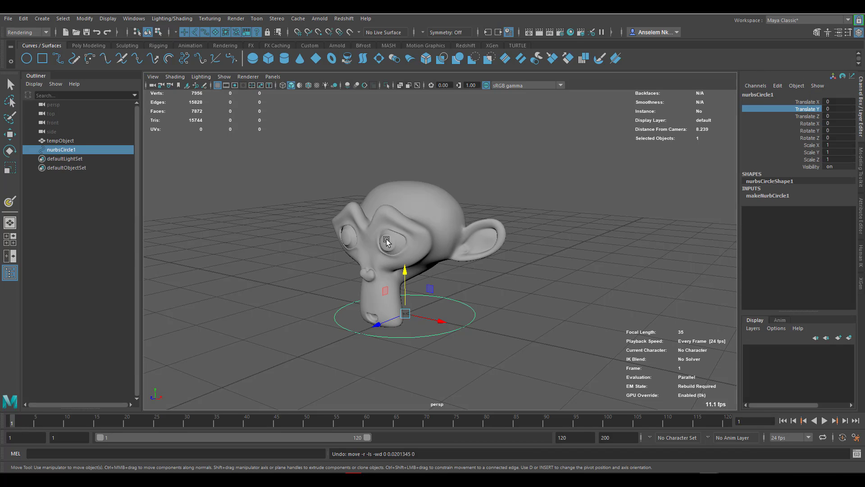
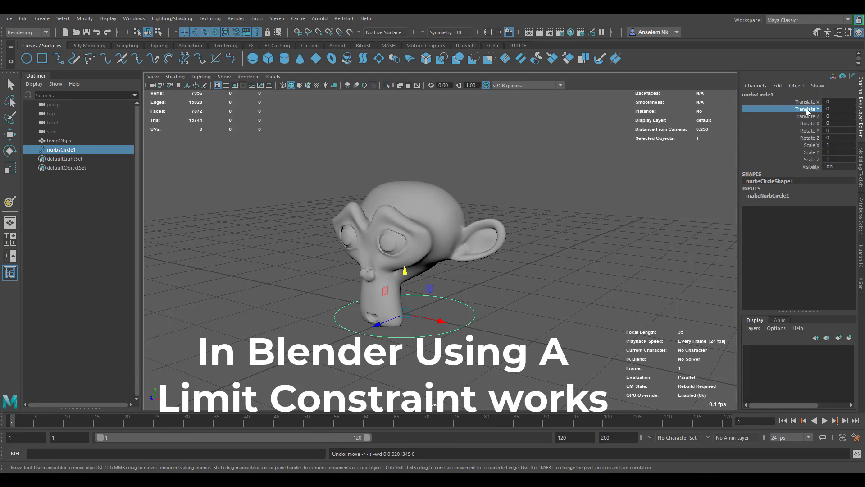
click(778, 85)
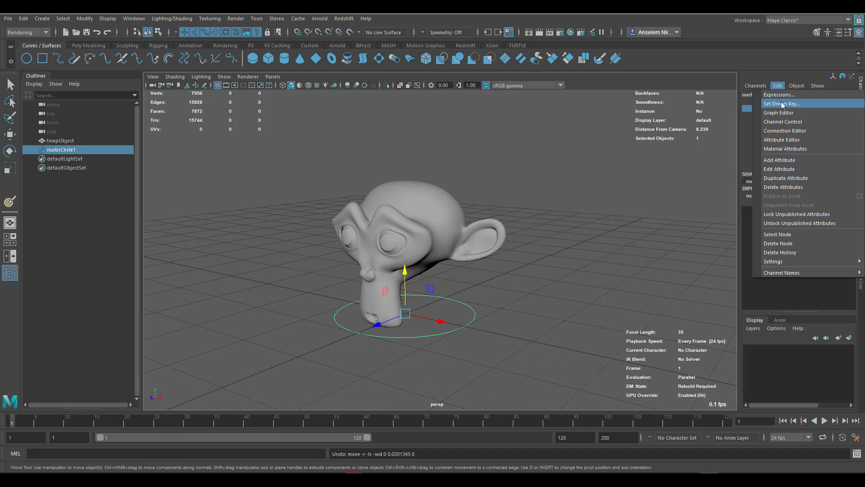
click(761, 61)
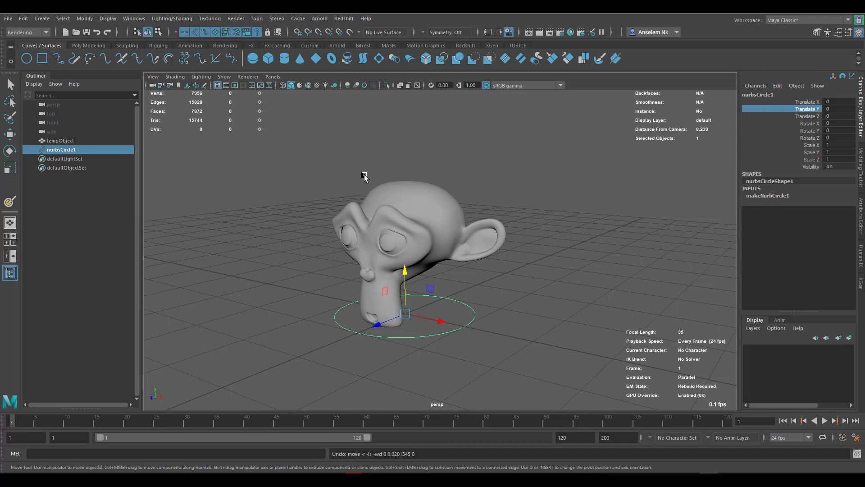
- Switch to the Animation menu set, detach the Set Driven Key commands, and open the Set Driven Key dialog
click(27, 32)
click(20, 57)
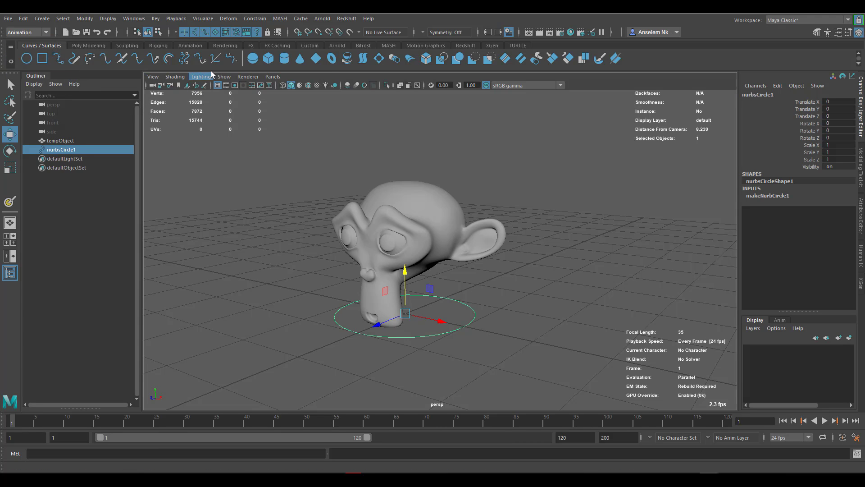
click(157, 18)
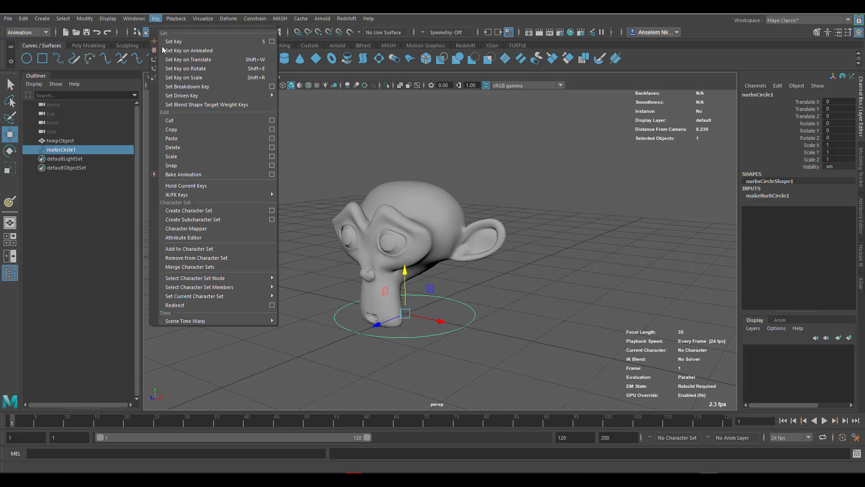
mouse_move(268, 95)
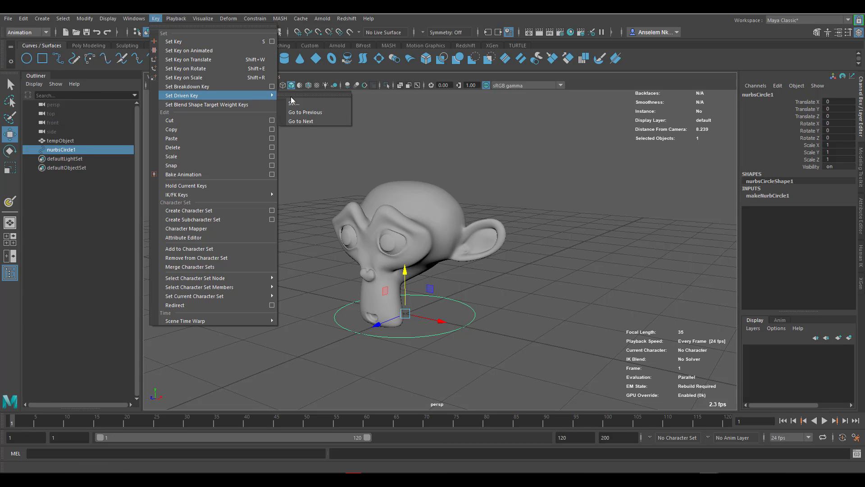
click(343, 96)
drag(316, 93, 199, 118)
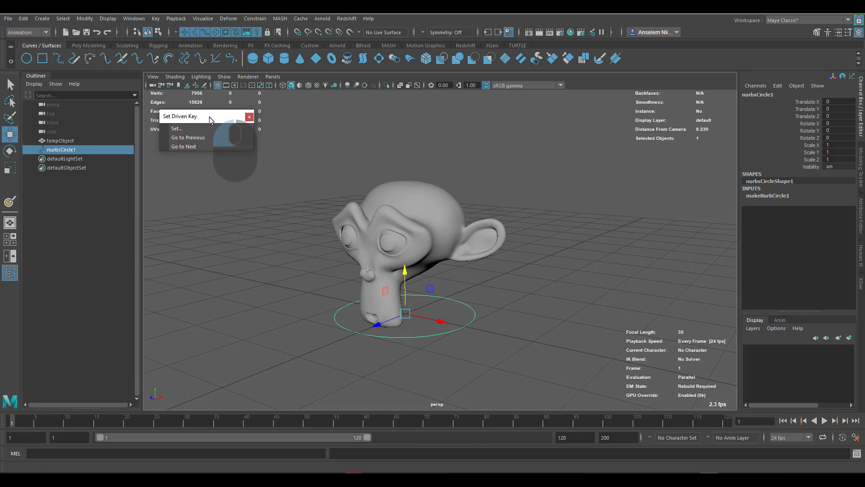
click(186, 133)
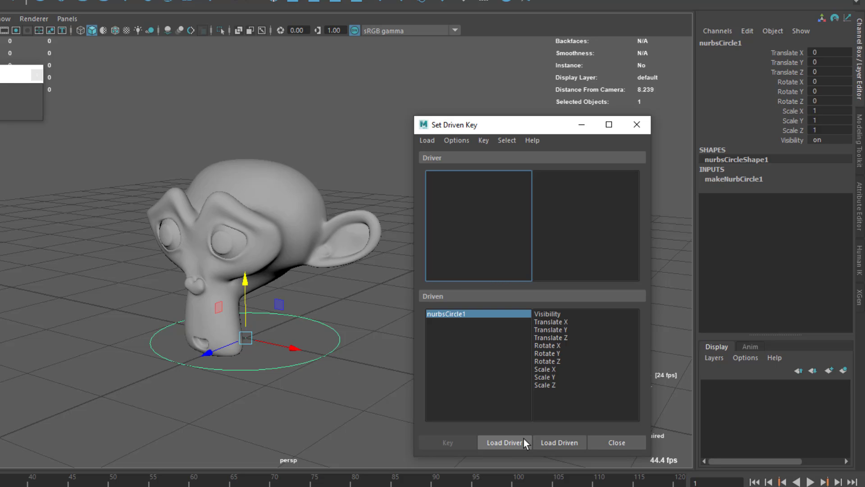
- Load the NURBS circle as the driver and the monkey head as the driven object
click(511, 441)
click(242, 226)
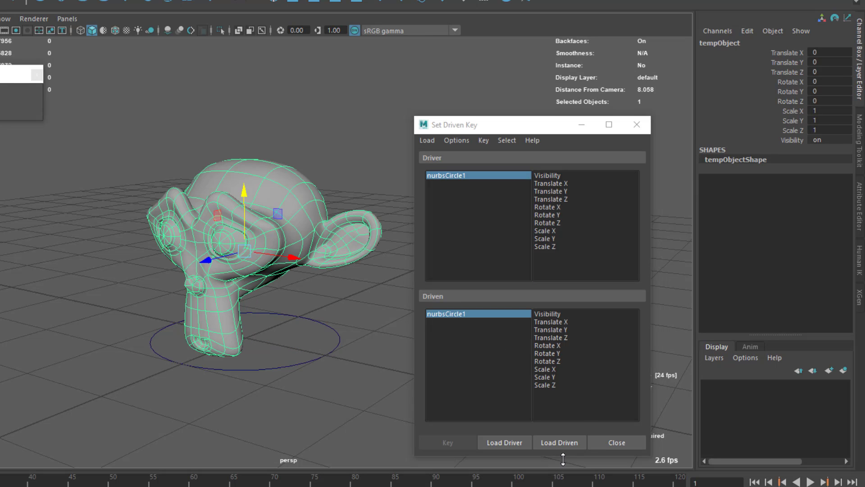
click(563, 440)
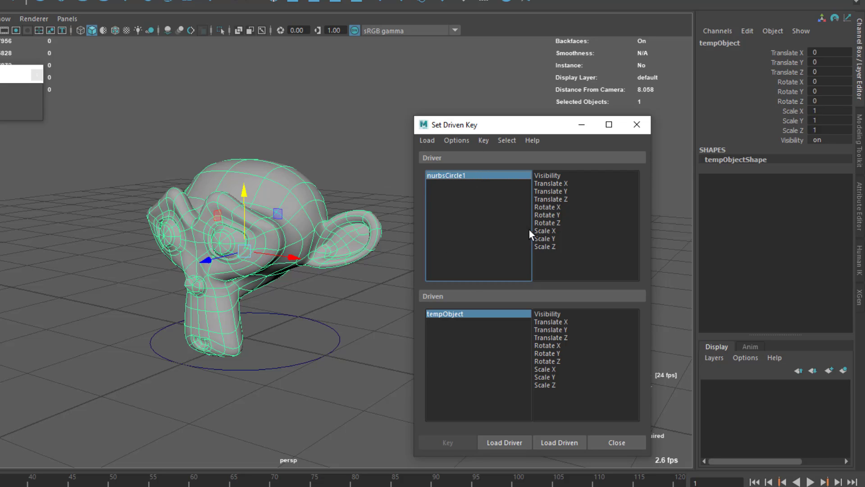
- Key the monkey head's Rotate Y against the circle's Translate Y at their starting values
click(563, 191)
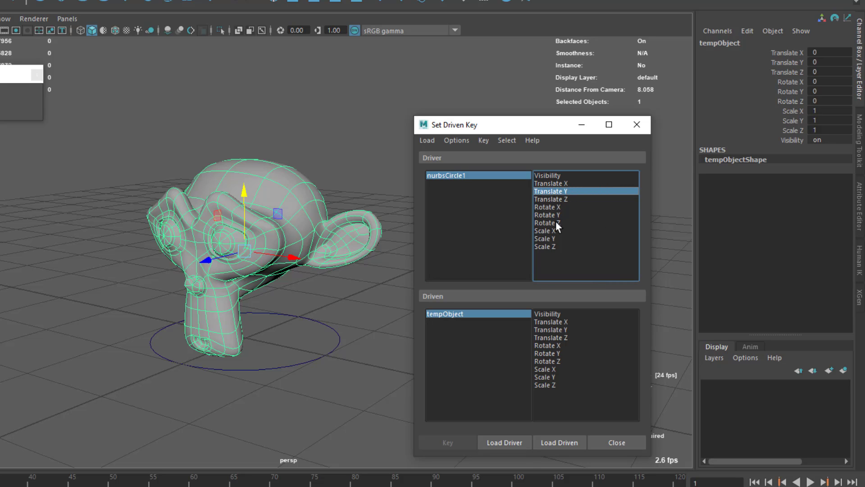
click(548, 354)
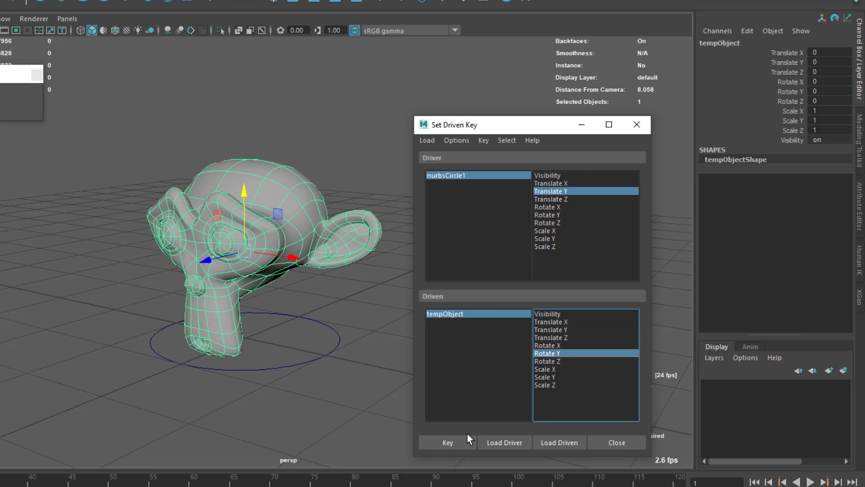
click(450, 444)
- Try raising the circle about 0.23 units in Y, undo the move, and check the monkey head's Rotate Y channel
click(271, 365)
drag(276, 353, 294, 387)
drag(251, 292, 277, 267)
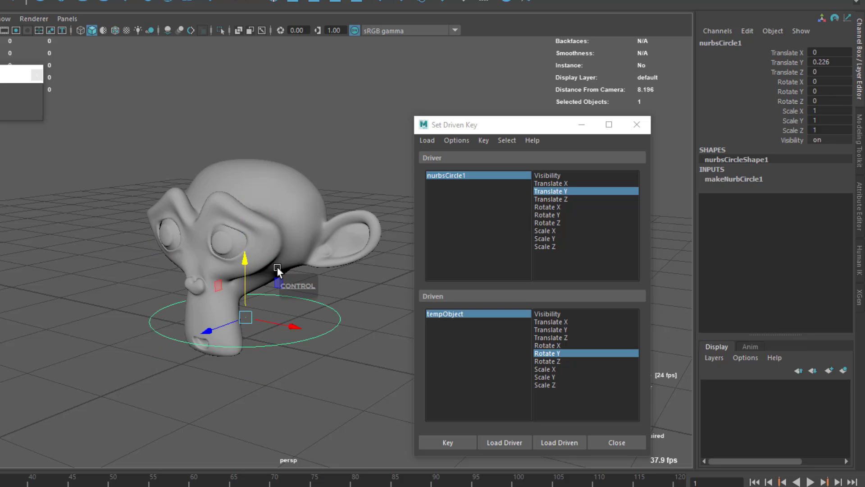
key(z)
click(269, 211)
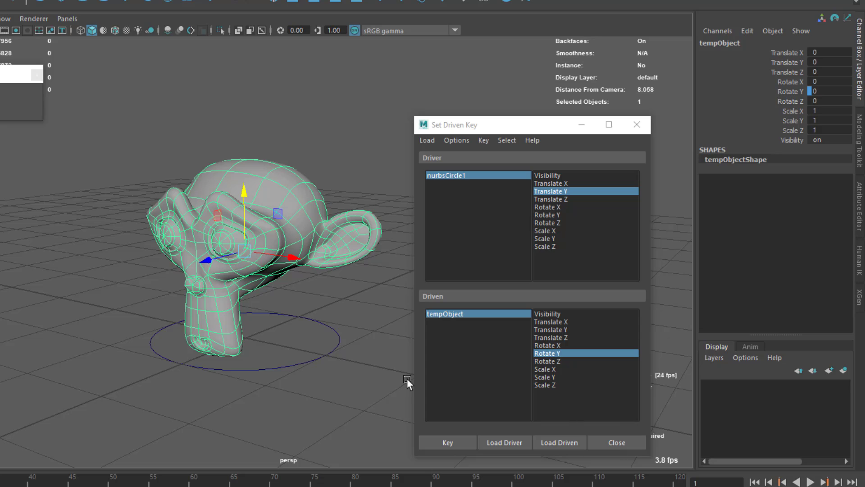
- Raise the NURBS circle above the monkey head and set its Translate Y to 2
click(276, 366)
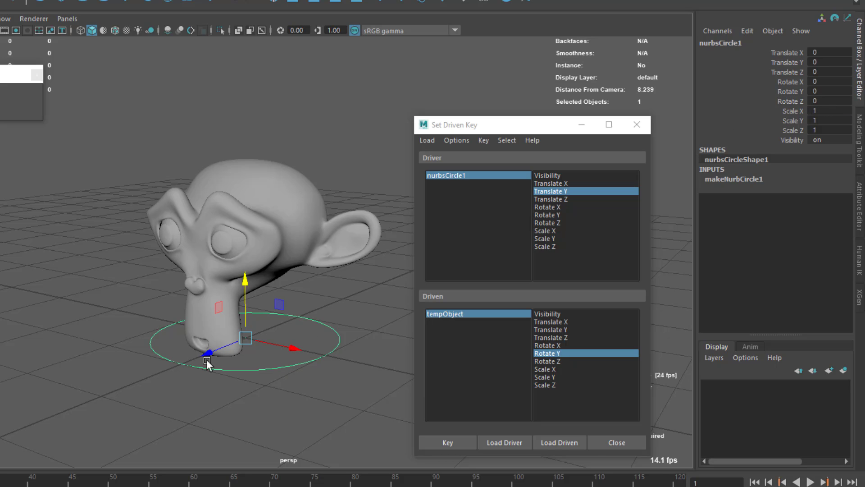
drag(244, 275, 241, 80)
double_click(830, 63)
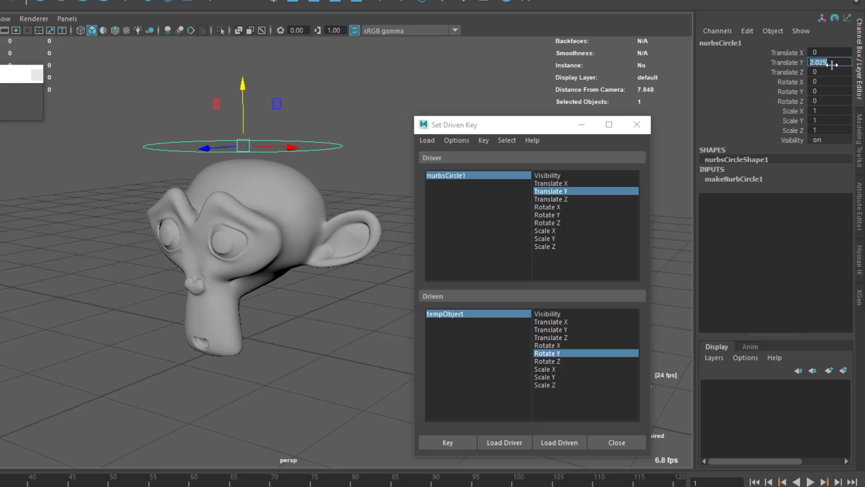
text(2)
key(Return)
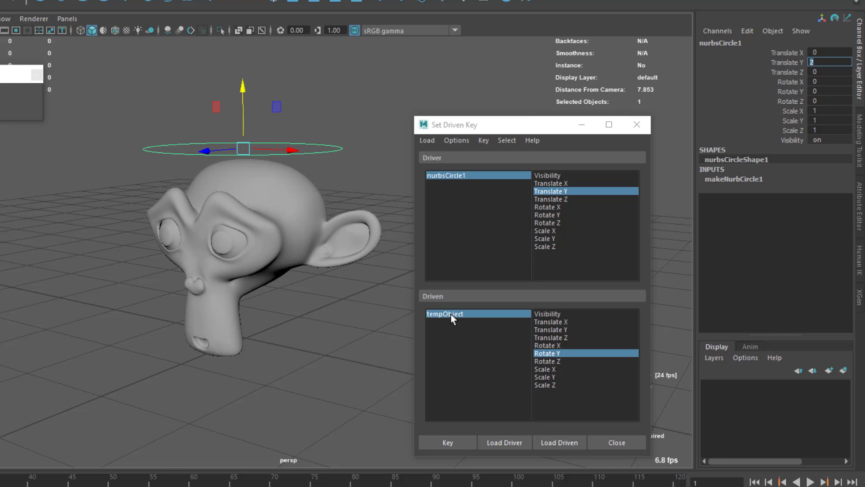
- Set the monkey head's Rotate Y to 180 and key it against the circle's Translate Y in Set Driven Key
click(543, 351)
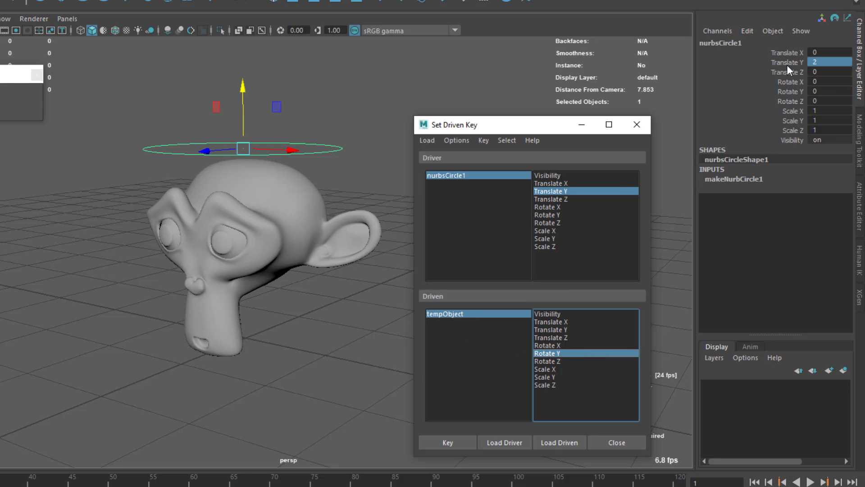
click(785, 89)
click(169, 284)
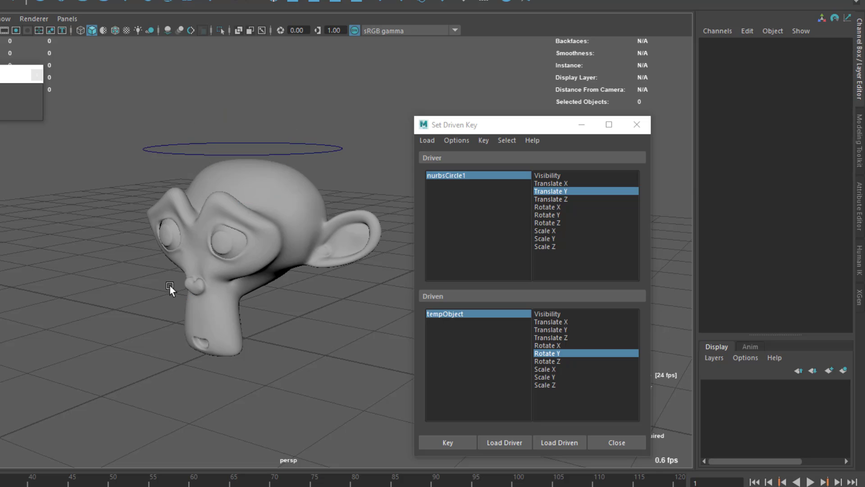
click(223, 236)
click(789, 92)
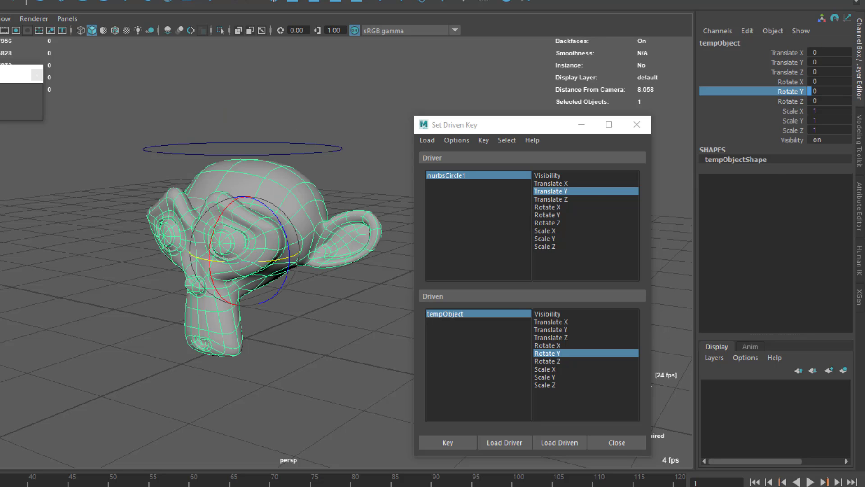
middle_drag(23, 362, 224, 364)
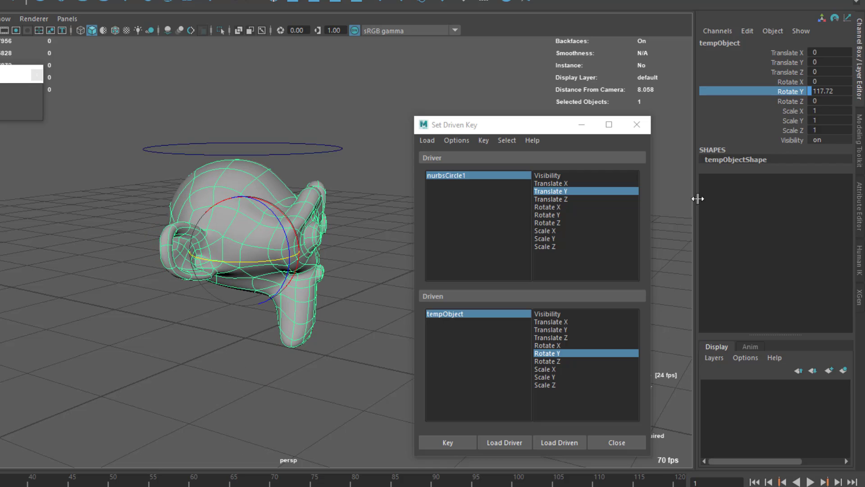
double_click(831, 91)
text(180)
key(Return)
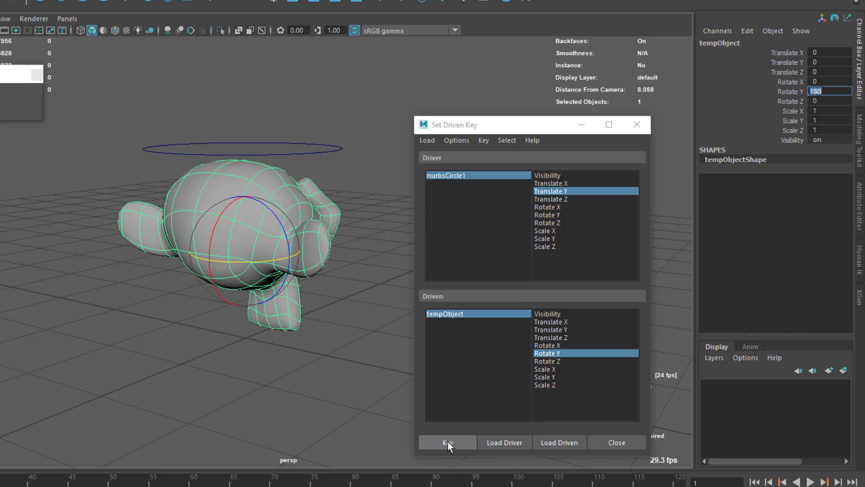
click(447, 442)
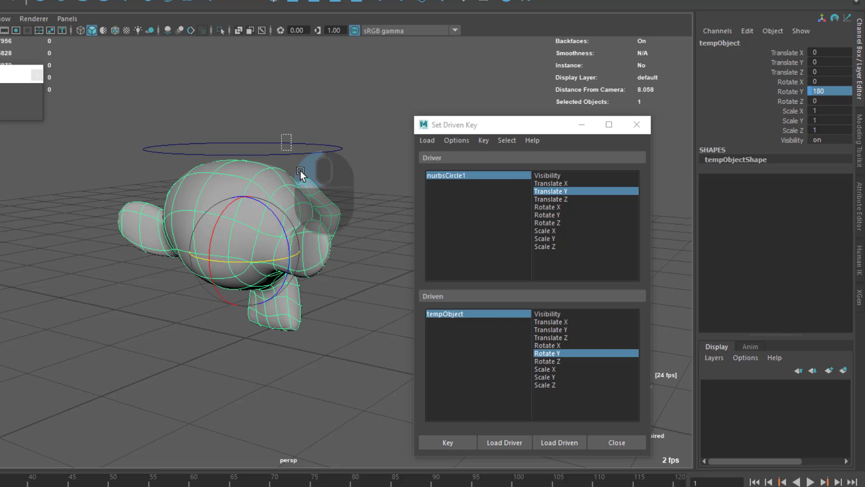
- Select the NURBS circle and move it down and up along Y to test the monkey head's driven rotation
click(287, 153)
drag(244, 99, 248, 236)
drag(258, 120, 219, 274)
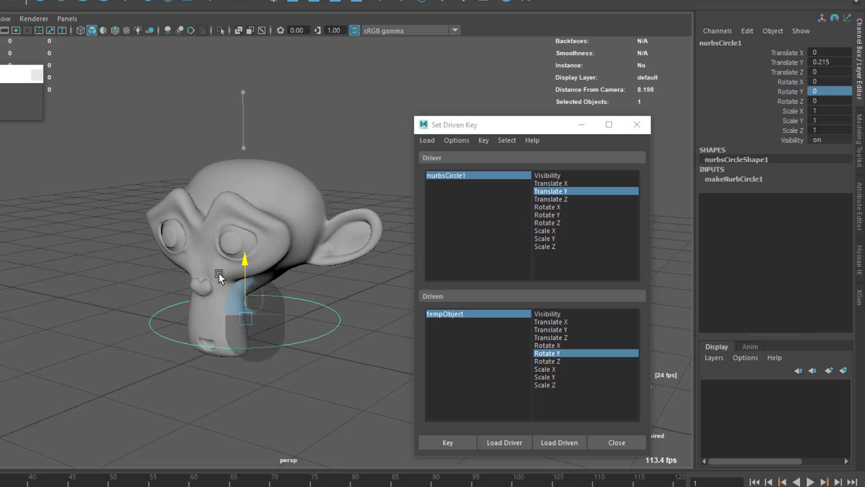
drag(219, 274, 247, 289)
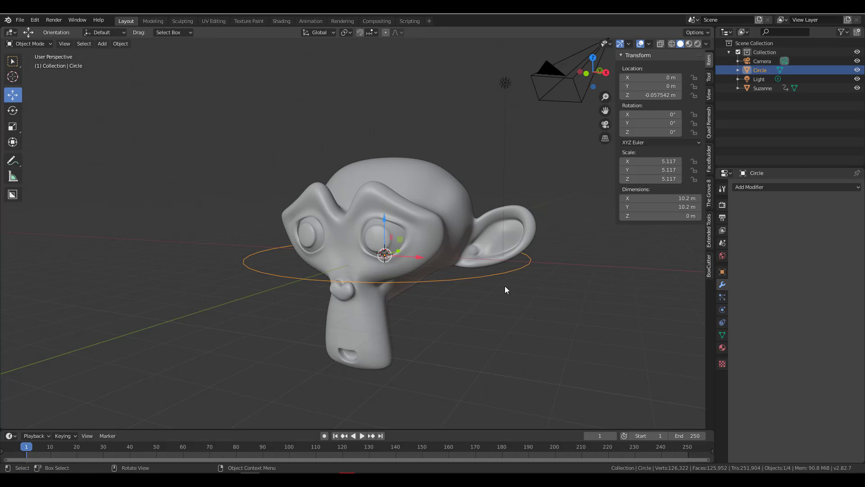
- Switch to Blender and test the driver by lowering the circle to about -1.64 m and raising it to about 4.77 m in Z
mouse_move(505, 285)
middle_down()
mouse_move(526, 271)
mouse_move(518, 294)
middle_up()
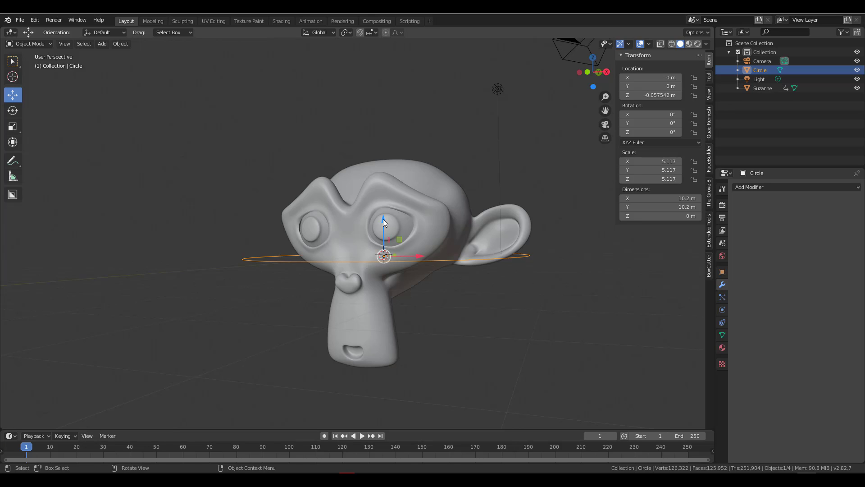
drag(383, 219, 356, 208)
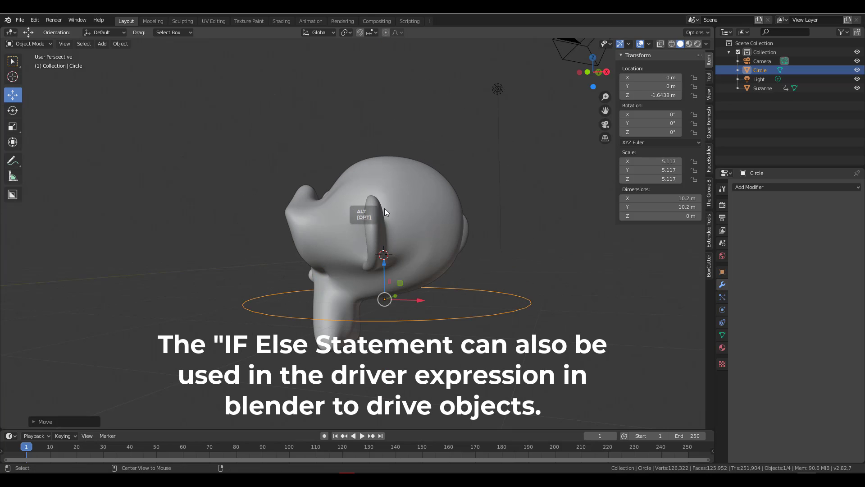
scroll(437, 218, down, 5)
scroll(430, 217, up, 1)
scroll(417, 216, down, 2)
middle_drag(417, 216, 476, 239)
scroll(398, 293, up, 5)
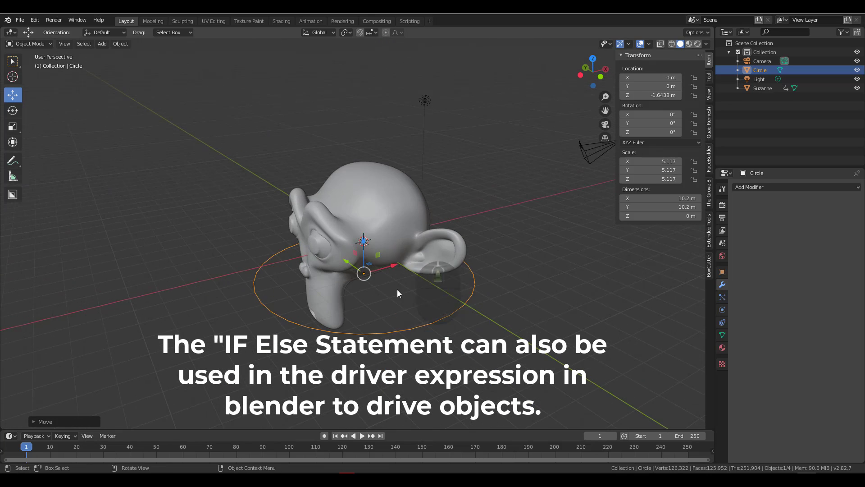
middle_drag(398, 292, 442, 282)
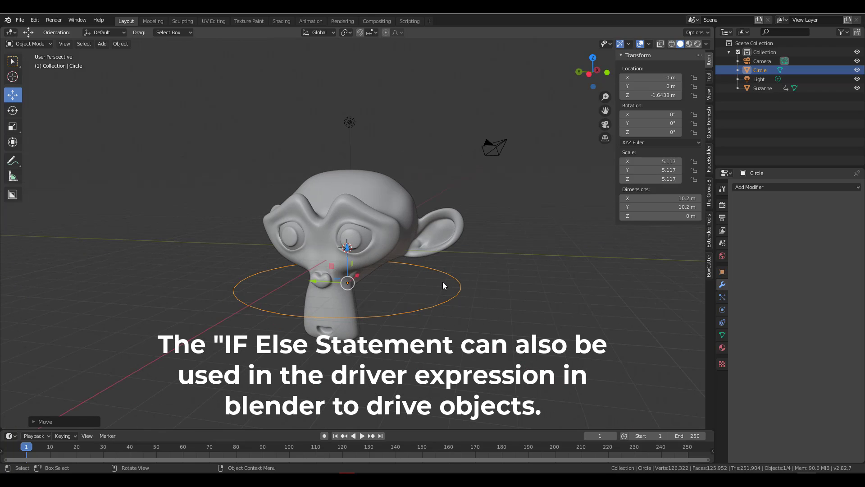
middle_drag(531, 276, 529, 273)
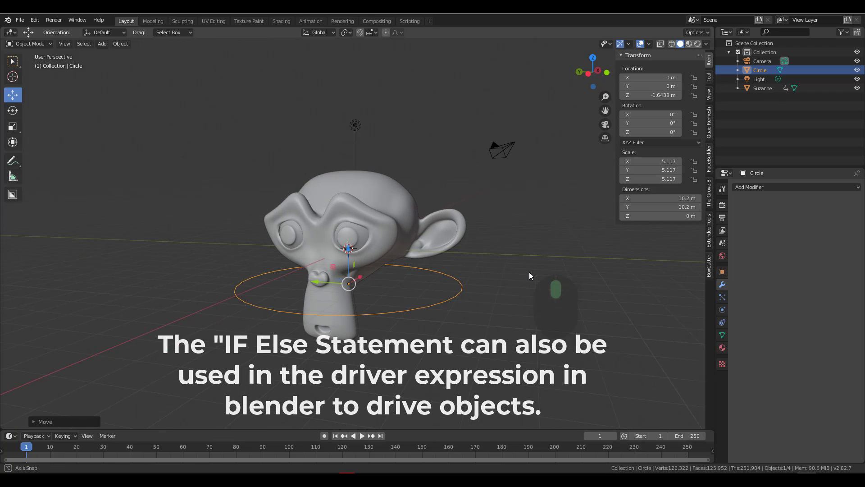
drag(348, 257, 314, 111)
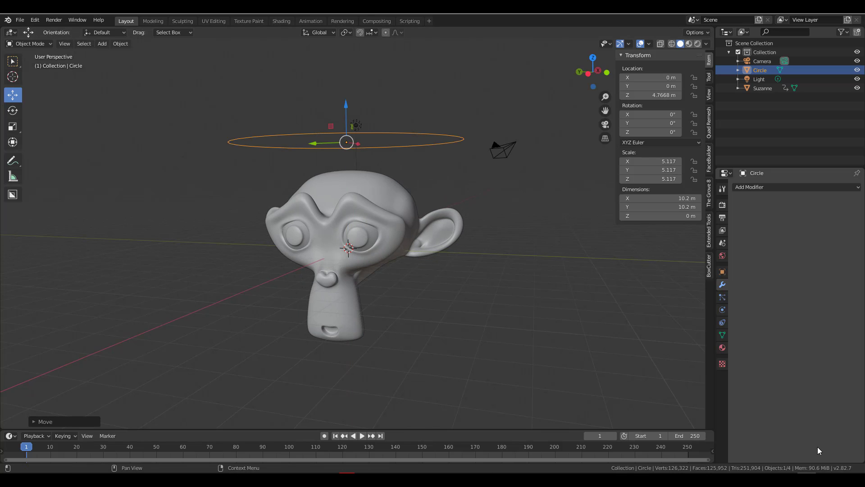
- Add a Limit Location constraint to the circle and enable its minimum and maximum limits on X, Y and Z
click(723, 323)
click(747, 172)
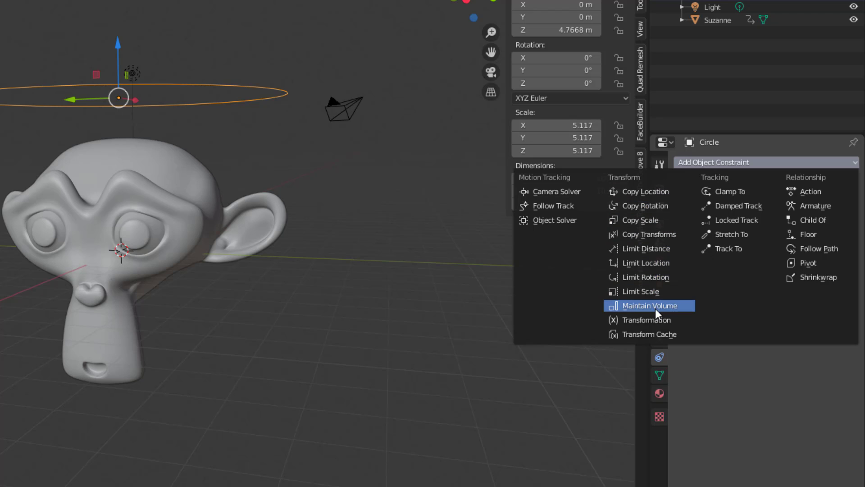
click(652, 261)
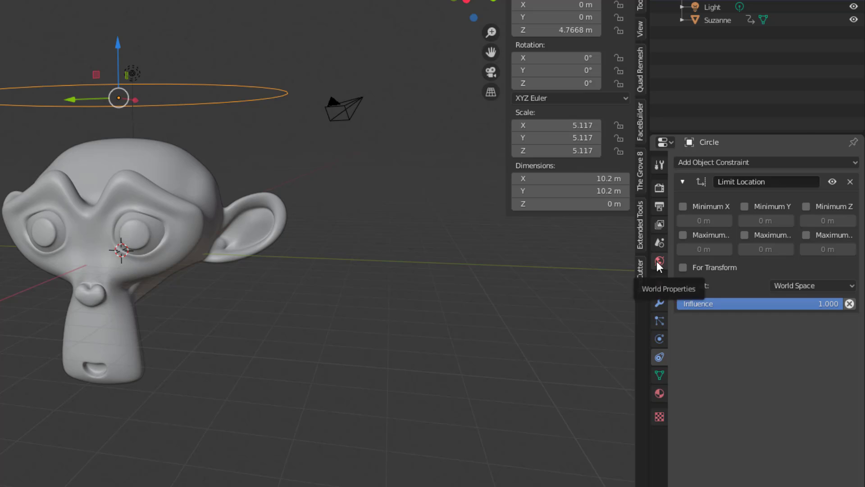
click(683, 205)
click(683, 234)
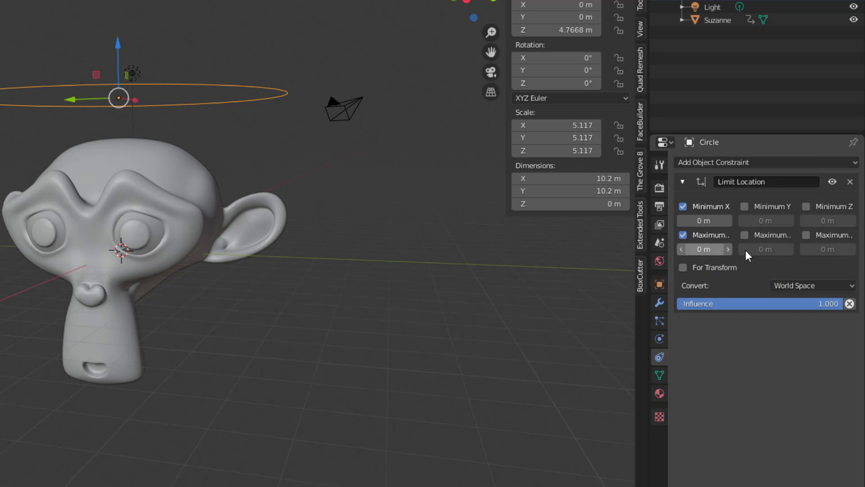
click(744, 206)
click(744, 235)
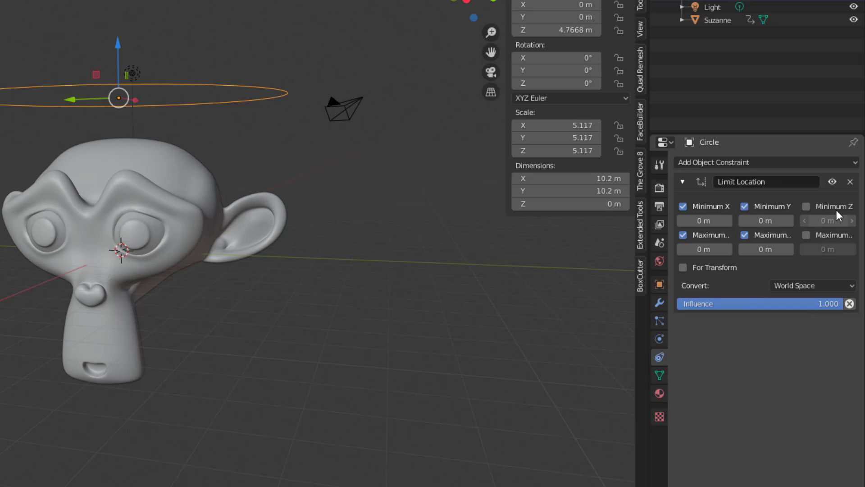
click(806, 206)
click(806, 234)
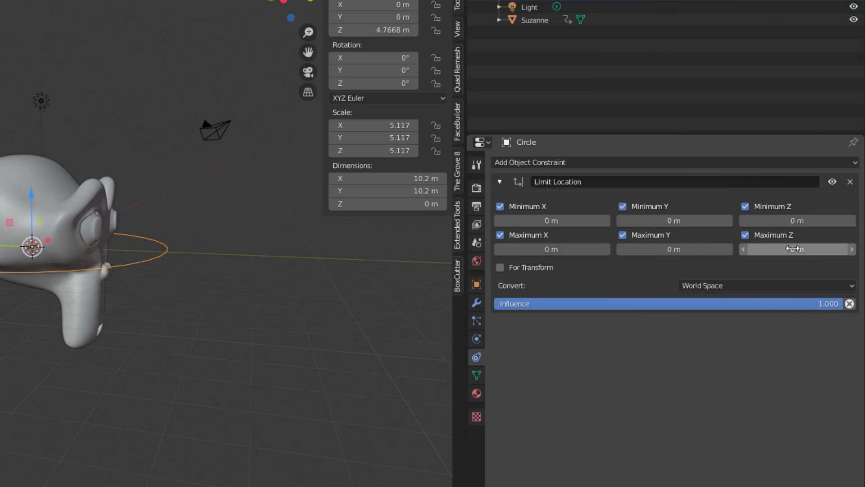
- Set the Limit Location constraint's Maximum Z to 6.6 m and Minimum Z to -6 m
drag(797, 249, 822, 249)
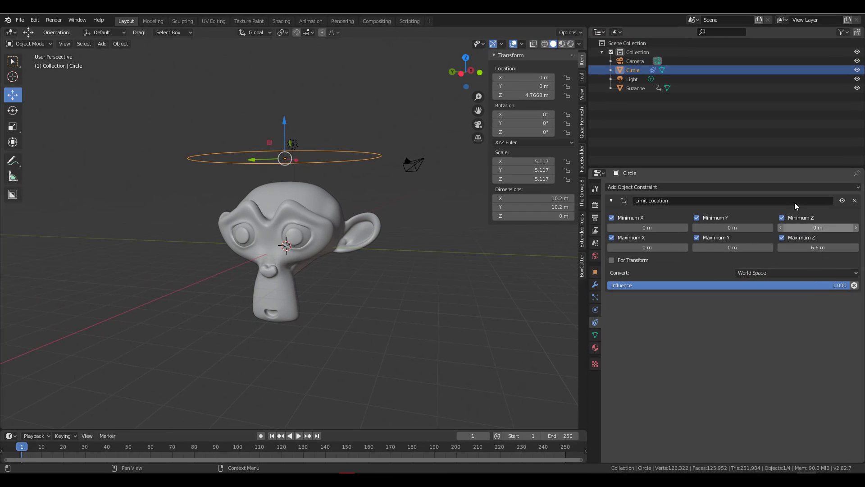
click(819, 228)
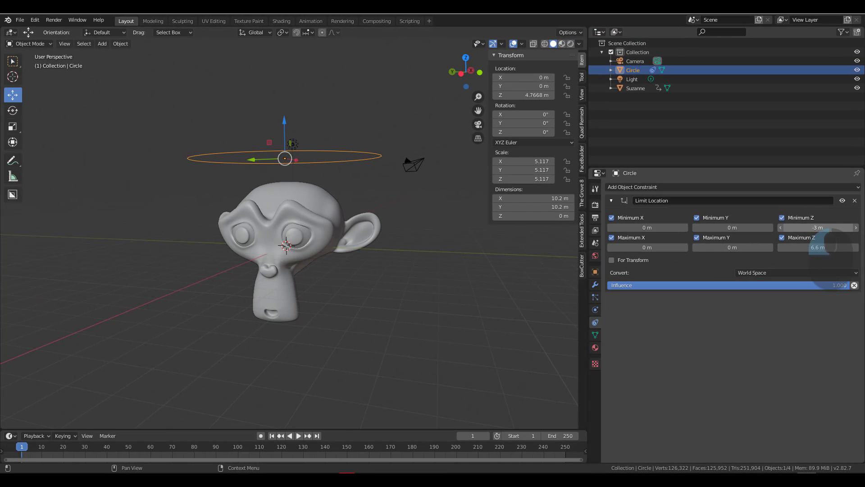
text(-1 m)
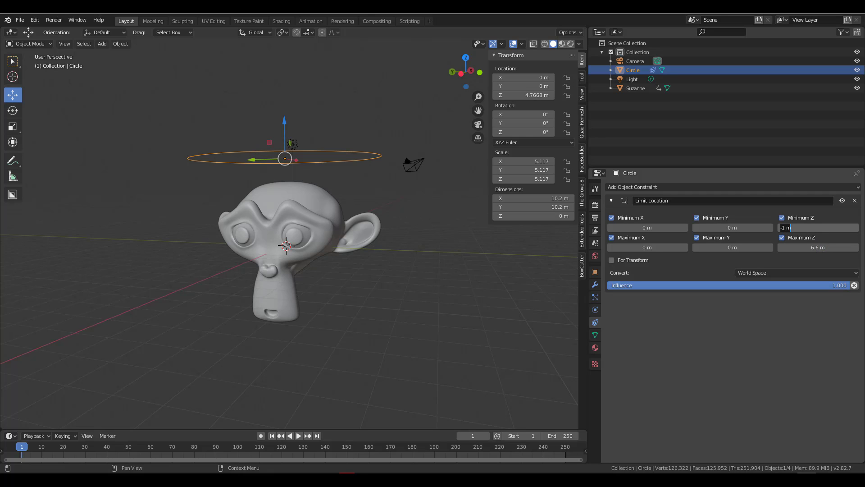
key(BackSpace)
key(BackSpace)
key(BackSpace)
text(6)
key(Return)
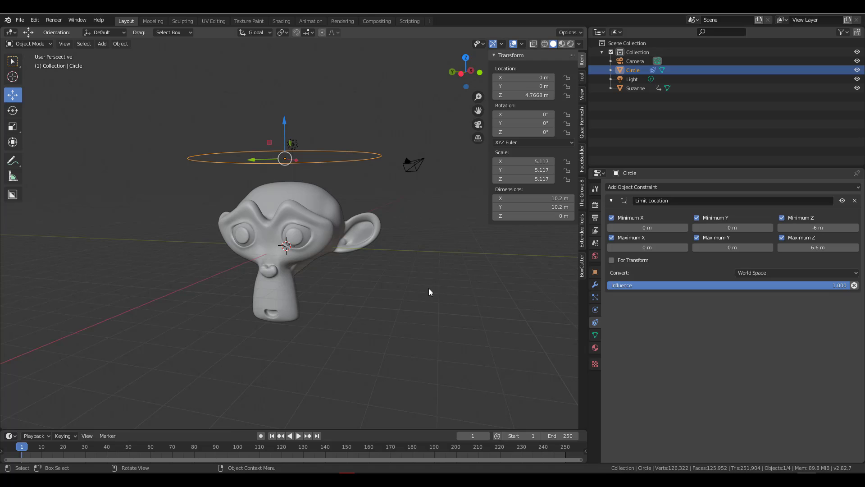
- Move the circle upward to a Z location of about 7.98 m to test the constraint's upper limit
drag(283, 120, 284, 58)
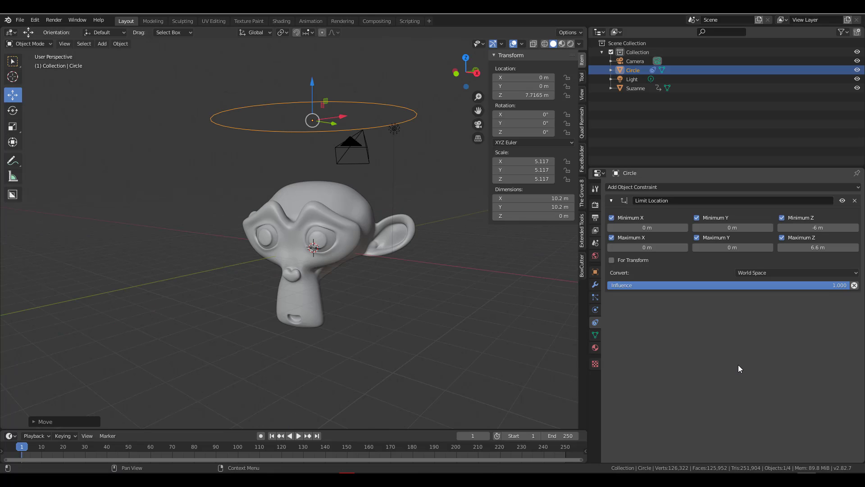
mouse_move(310, 79)
mouse_down()
mouse_move(319, 234)
mouse_move(311, 72)
mouse_move(315, 248)
mouse_move(310, 76)
mouse_up()
shift+middle_drag(385, 243, 369, 233)
scroll(457, 263, up, 2)
- Switch to Maya and move the NURBS circle along Y to a Translate Y of about 0.35
mouse_move(694, 479)
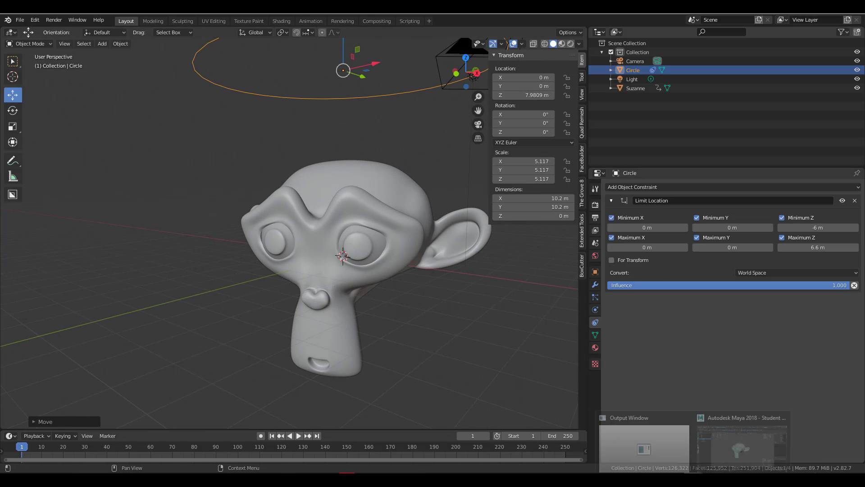
click(743, 444)
click(470, 317)
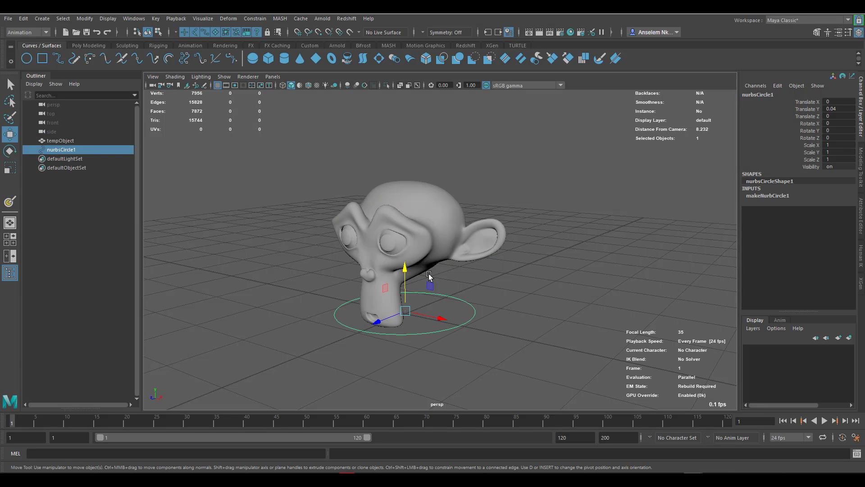
drag(403, 269, 446, 271)
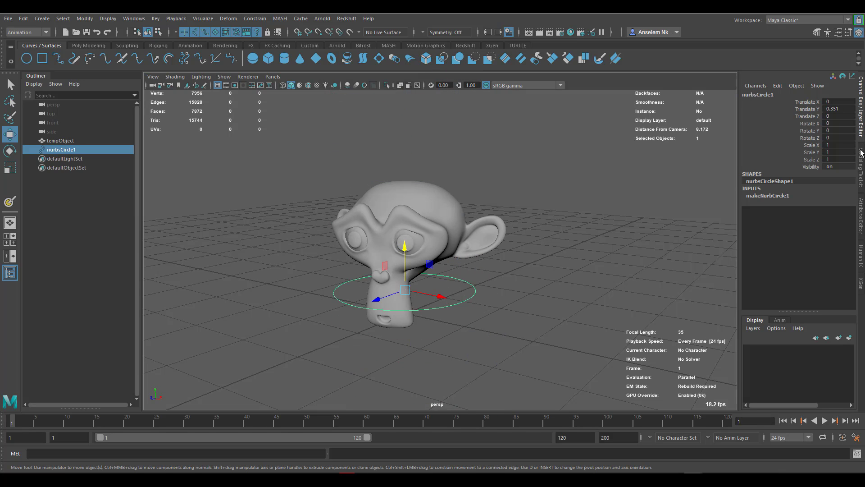
- Open the NURBS circle's Limit Information in the Attribute Editor and examine its Rotate limits
click(860, 226)
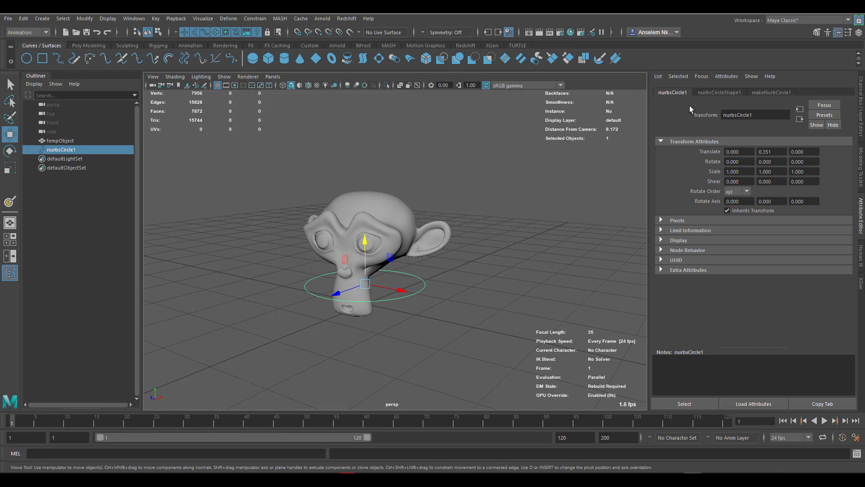
click(671, 231)
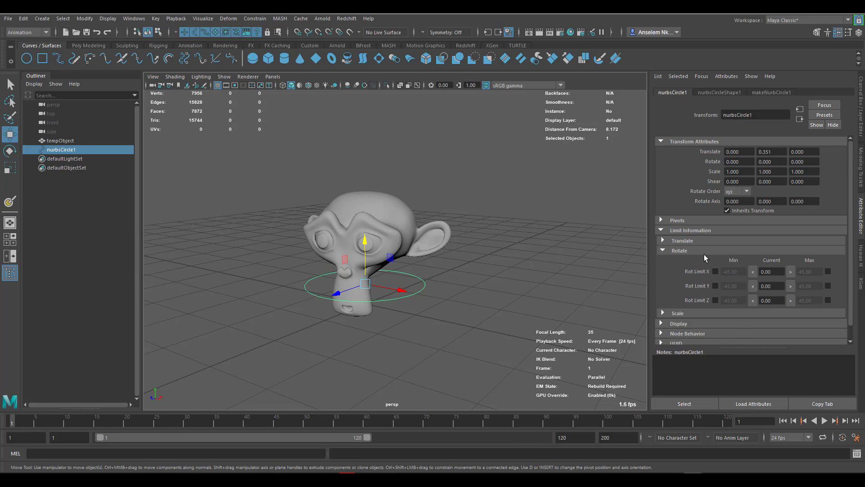
scroll(706, 257, down, 1)
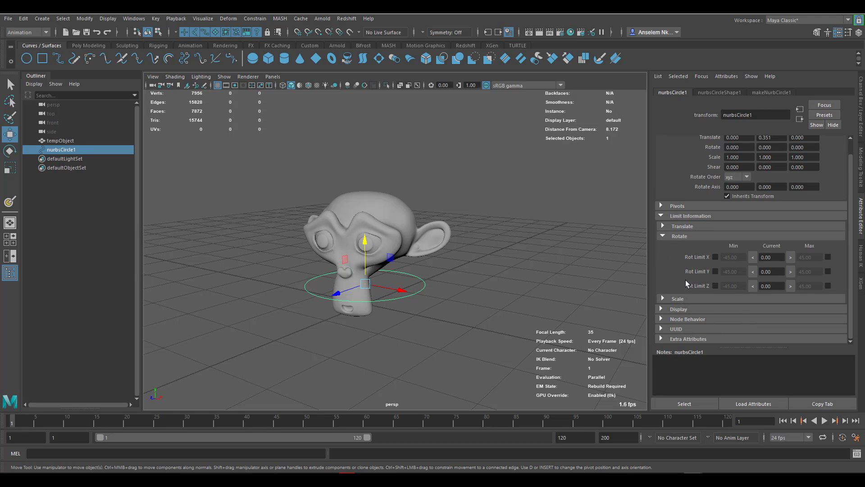
- Switch to Blender and lower the circle along Z to test the limited movement on the monkey head
key(alt+Tab)
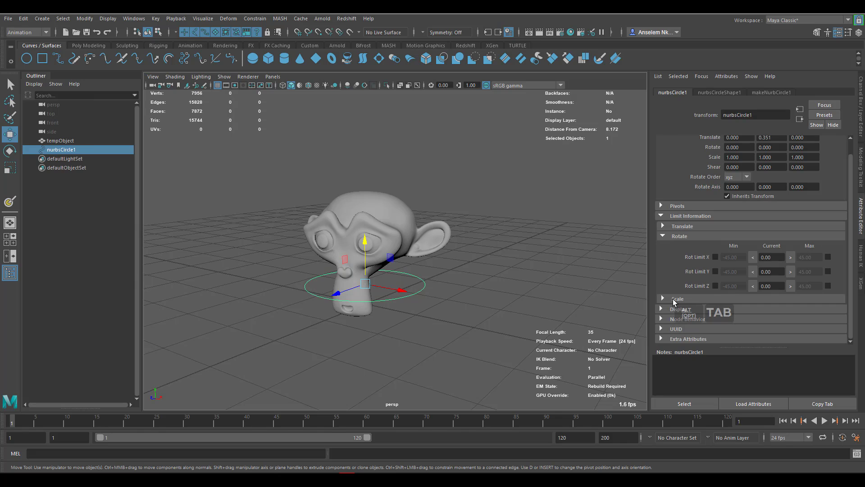
scroll(429, 299, down, 3)
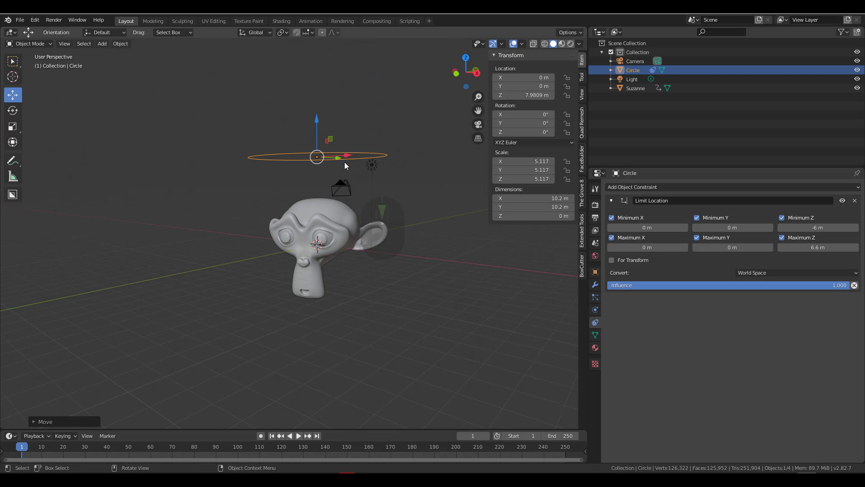
drag(317, 119, 330, 220)
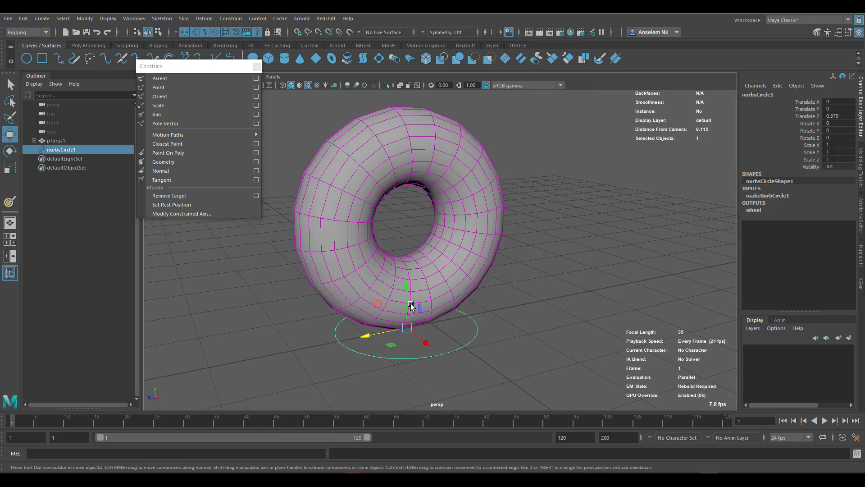
- In Maya's torus wheel scene, duplicate the NURBS circle beneath the torus and place the copy at about 2.9 in Translate X
scroll(505, 284, down, 5)
click(538, 270)
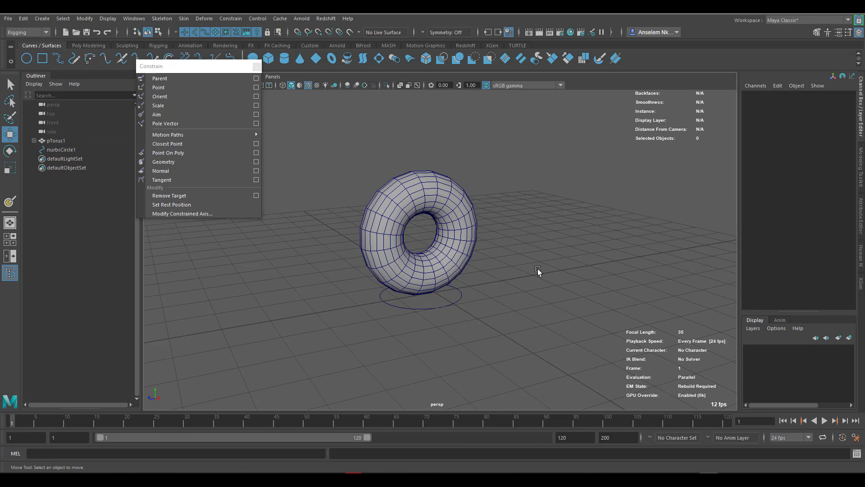
click(455, 302)
shift+drag(442, 309, 501, 373)
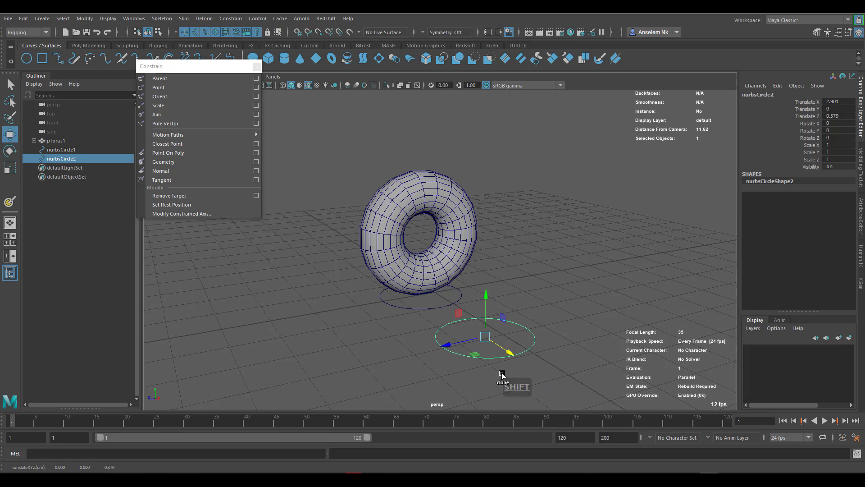
- Duplicate the circle beside the torus and raise the copy above it to about 1.02 in Translate Y
alt+middle_drag(561, 295, 490, 253)
alt+right_drag(504, 289, 523, 339)
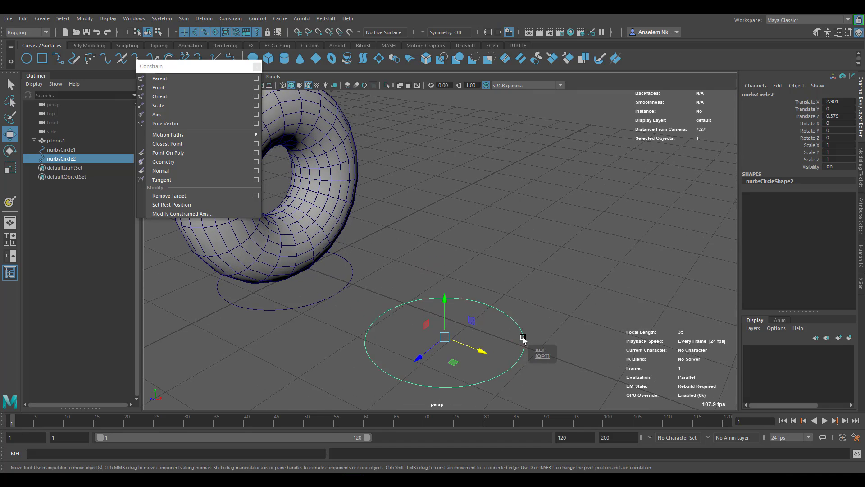
alt+middle_drag(523, 340, 509, 308)
click(563, 273)
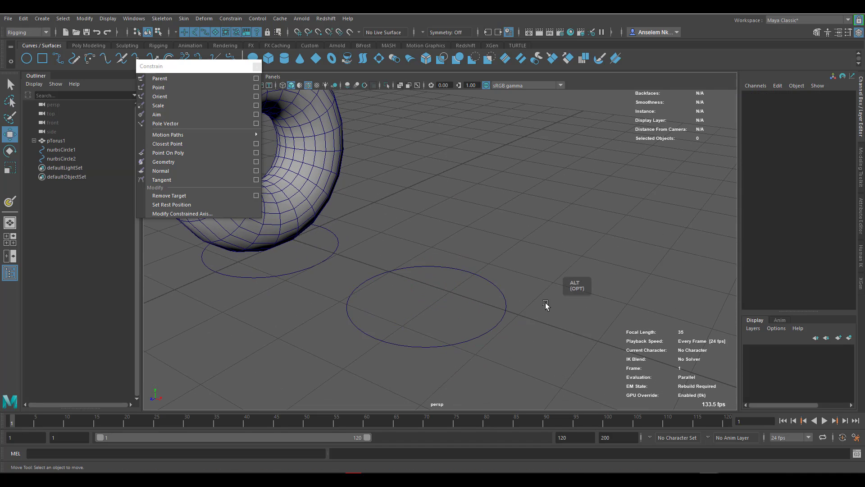
click(473, 343)
shift+drag(427, 263, 428, 189)
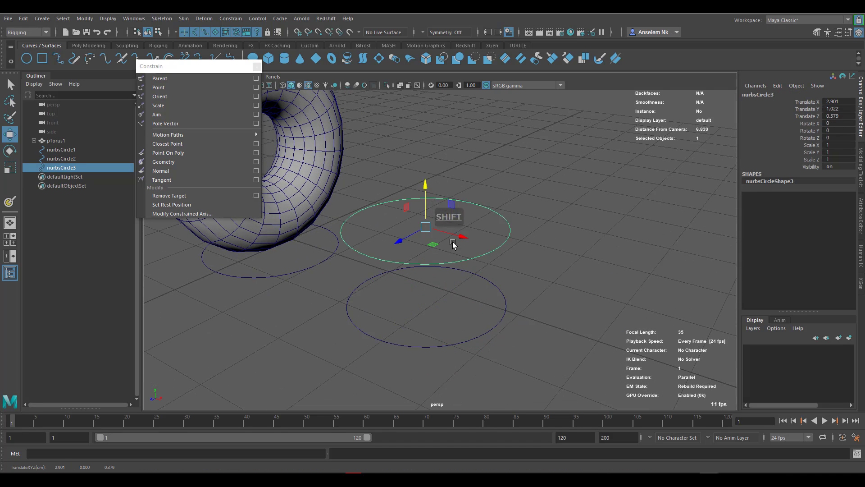
- Freeze the transformations of the two stacked circles beside the torus and check each circle's channel values
mouse_move(472, 299)
alt+mouse_down()
mouse_move(458, 297)
mouse_move(475, 291)
alt+mouse_up()
alt+middle_drag(475, 292, 515, 303)
shift+click(514, 301)
click(84, 18)
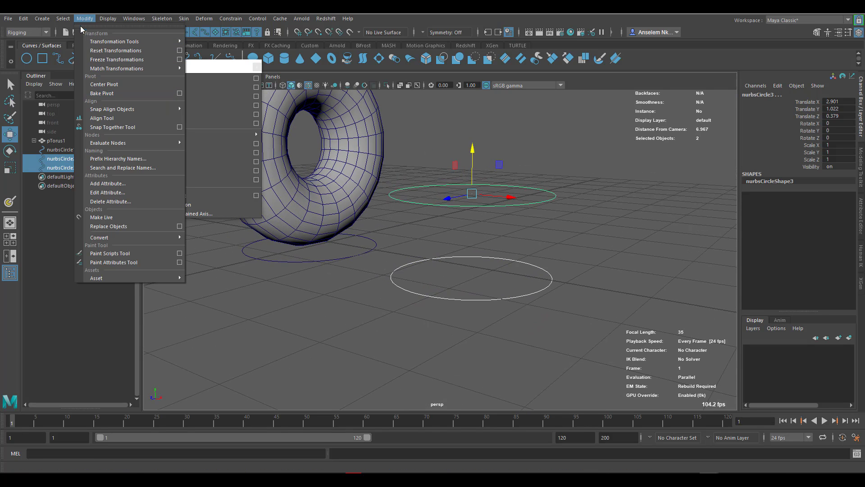
click(113, 60)
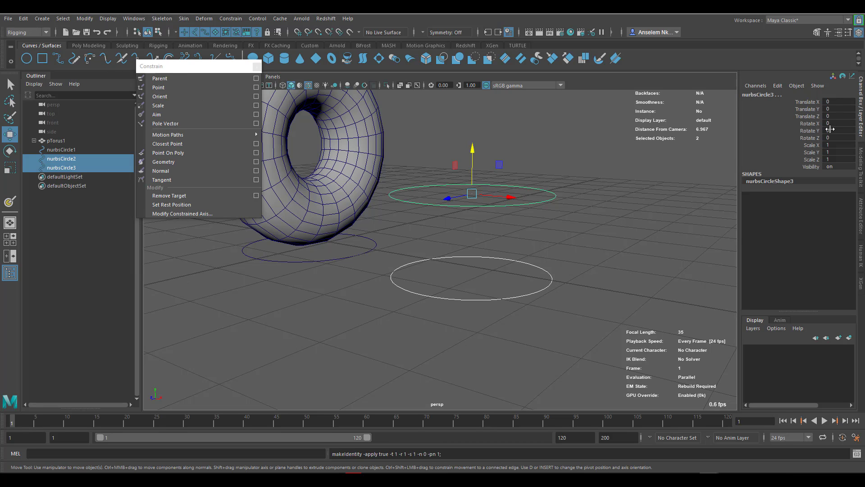
drag(477, 269, 519, 310)
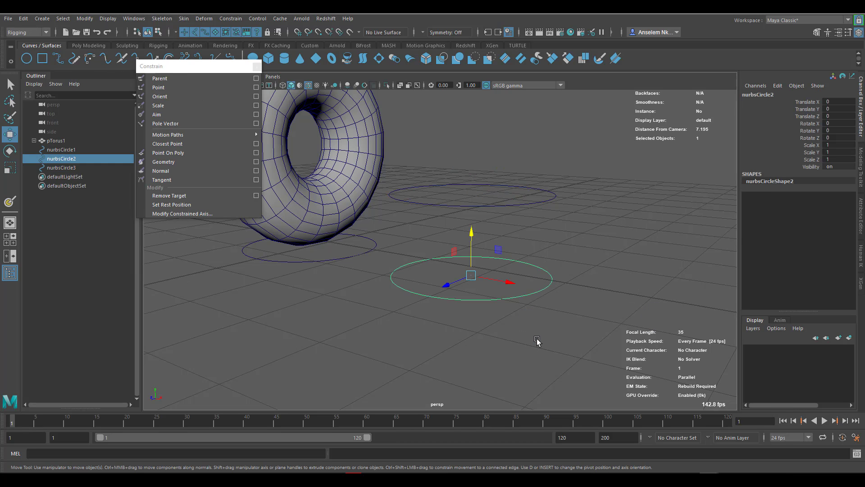
drag(529, 184, 584, 238)
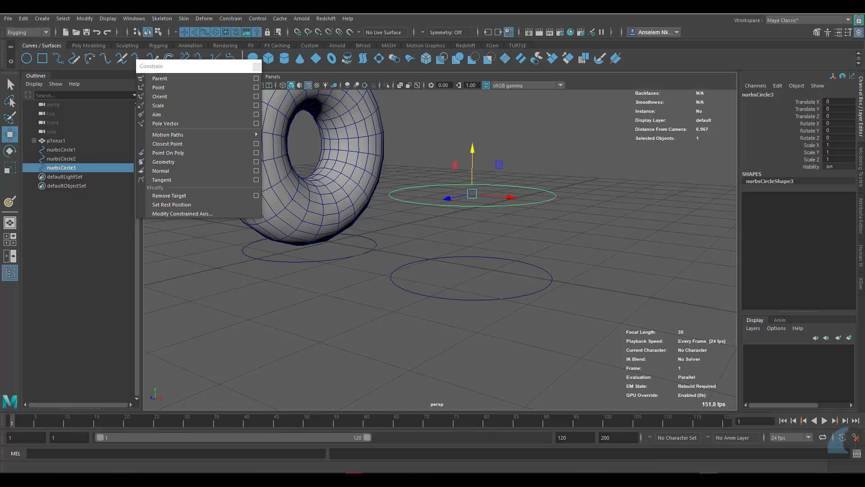
- Switch to Blender and duplicate the circle beneath the torus, placing the copy at about X 2.29 m, Y 1.13 m, Z -0.37 m
mouse_move(824, 480)
click(746, 447)
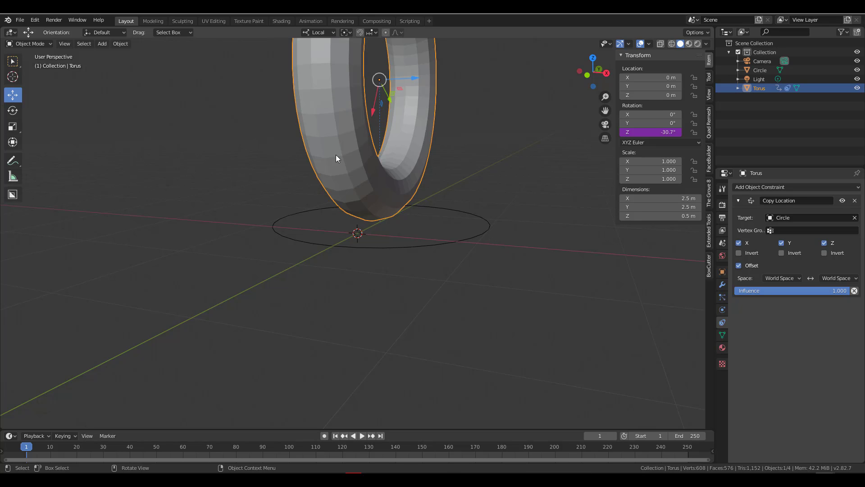
scroll(388, 183, down, 5)
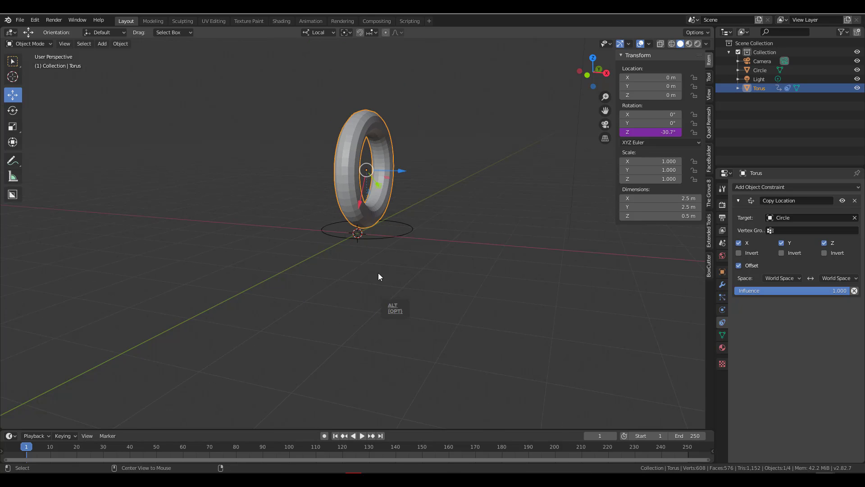
alt+middle_drag(377, 272, 374, 270)
scroll(374, 271, up, 4)
click(425, 249)
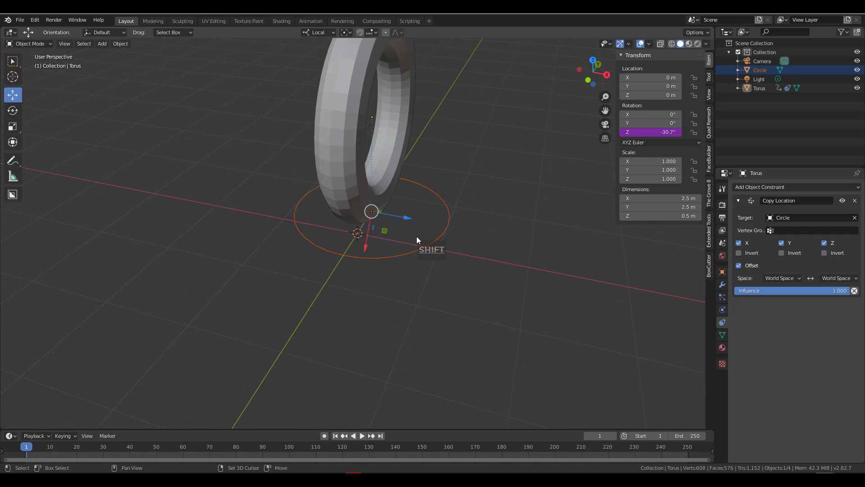
key(shift+d)
click(606, 270)
shift+middle_drag(548, 300, 434, 309)
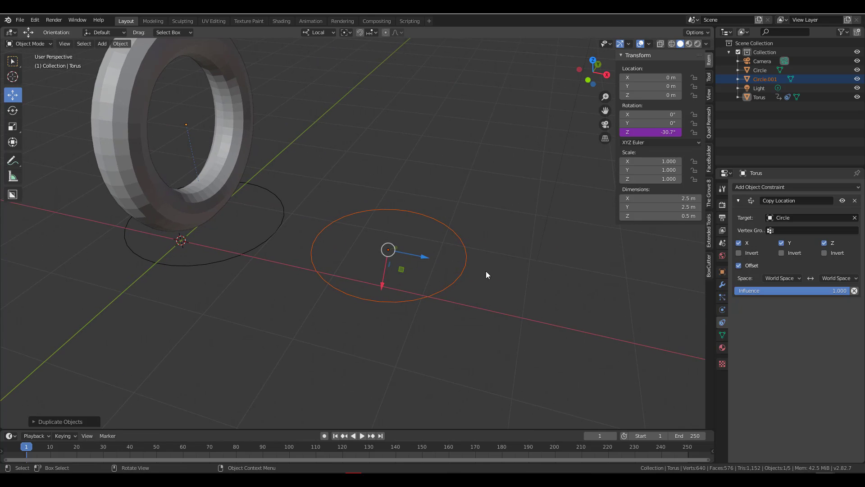
- Select the duplicated circle and examine its Transform and Delta Transform values in the object properties
click(448, 289)
click(445, 287)
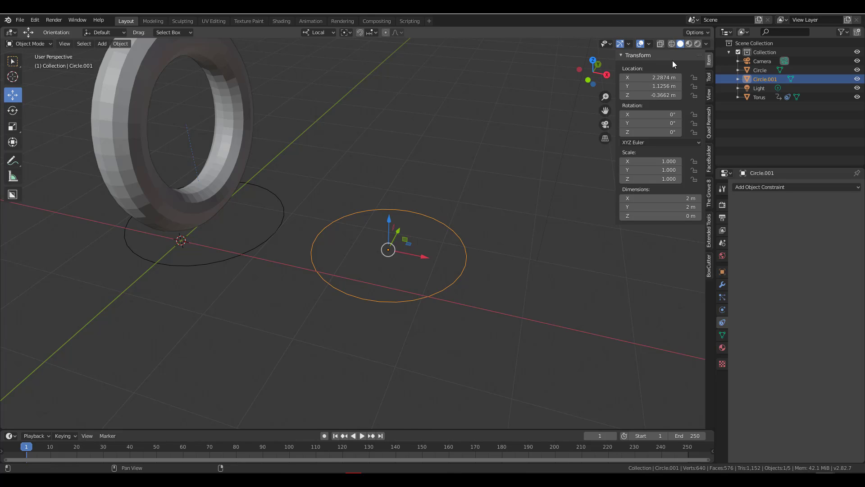
click(722, 272)
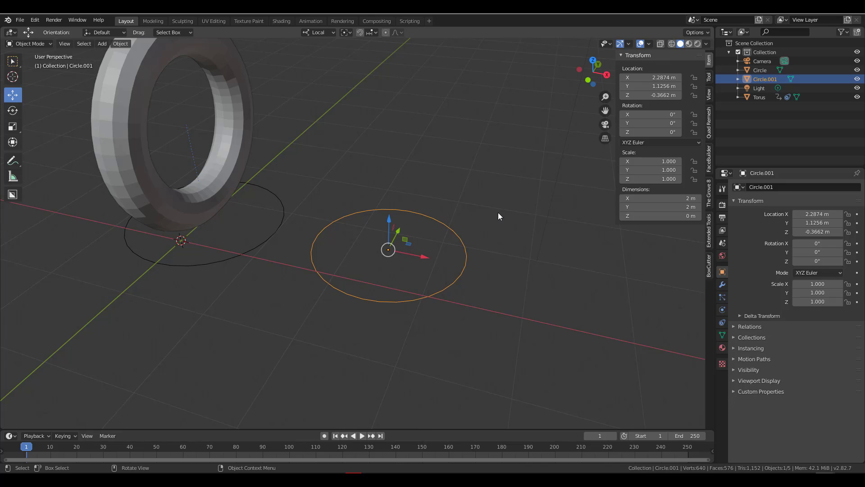
click(749, 315)
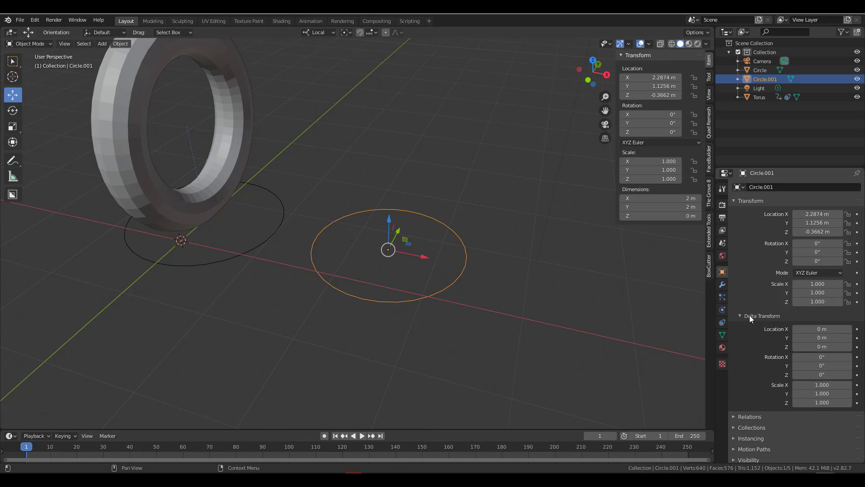
click(749, 315)
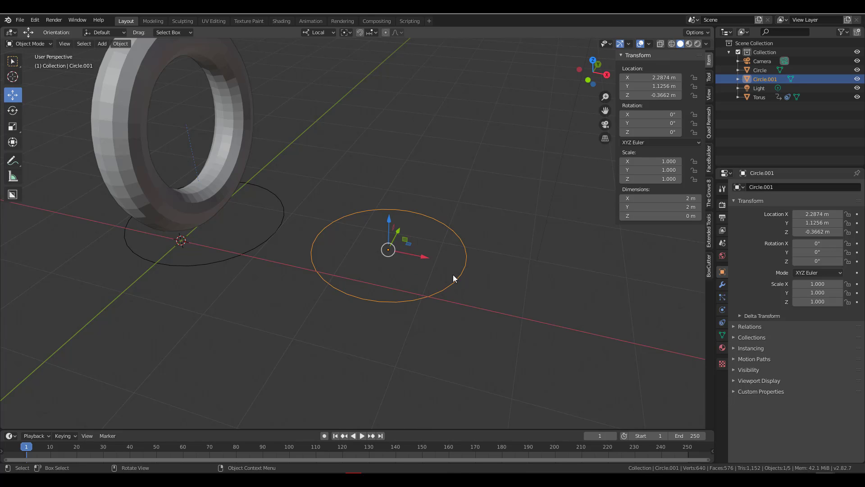
- Apply all transforms of the duplicated circle to deltas
click(120, 43)
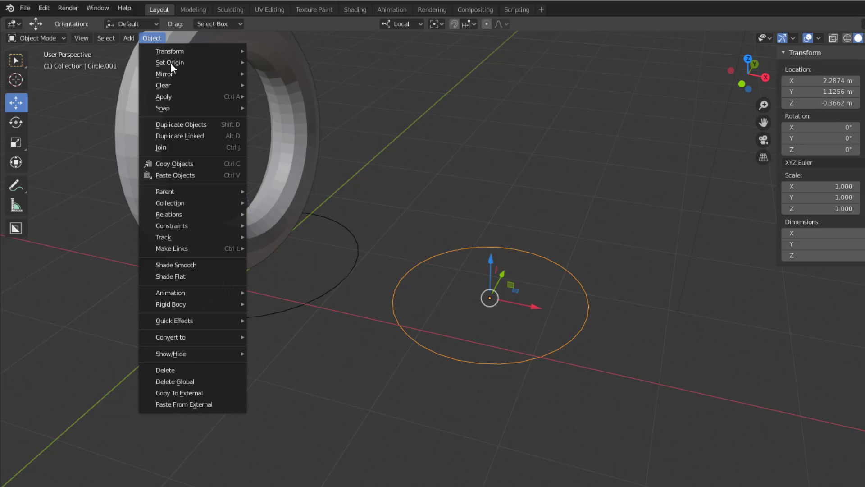
mouse_move(197, 97)
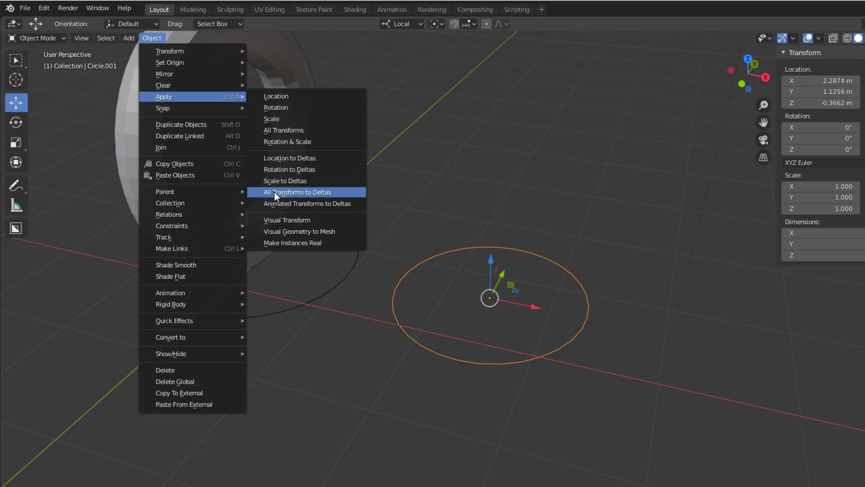
click(309, 191)
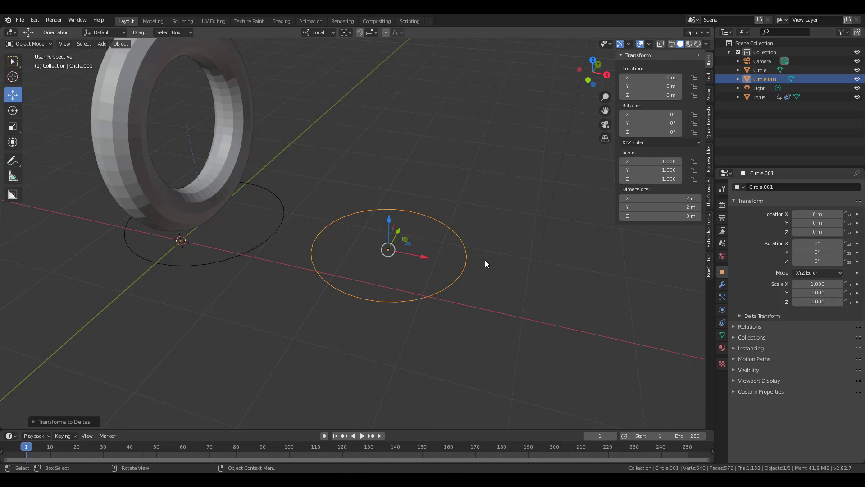
- Move the duplicated circle along X to a Location X of about 1.43 m
scroll(461, 266, up, 3)
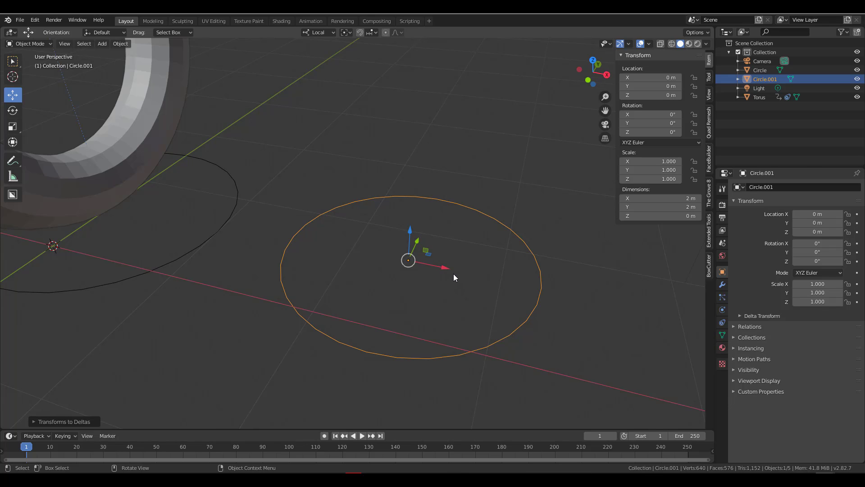
scroll(451, 274, down, 4)
drag(412, 253, 507, 267)
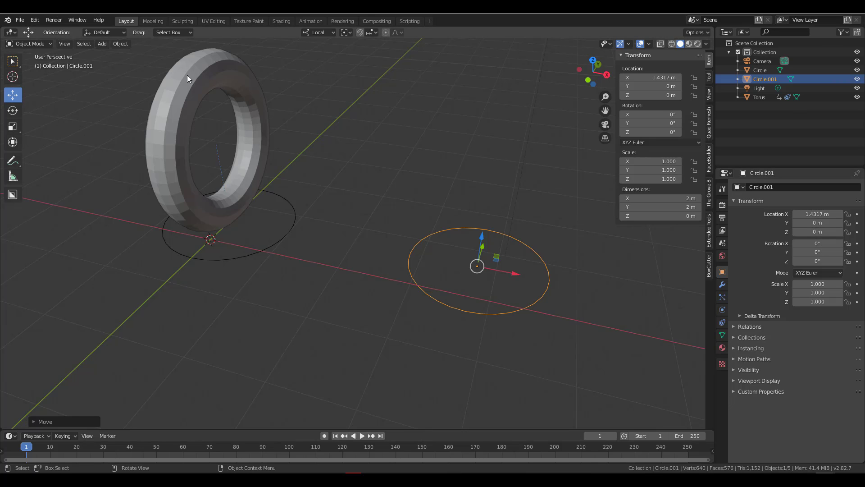
- Apply all transforms to deltas again for the moved circle and show its Delta Transform values
click(120, 43)
mouse_move(182, 99)
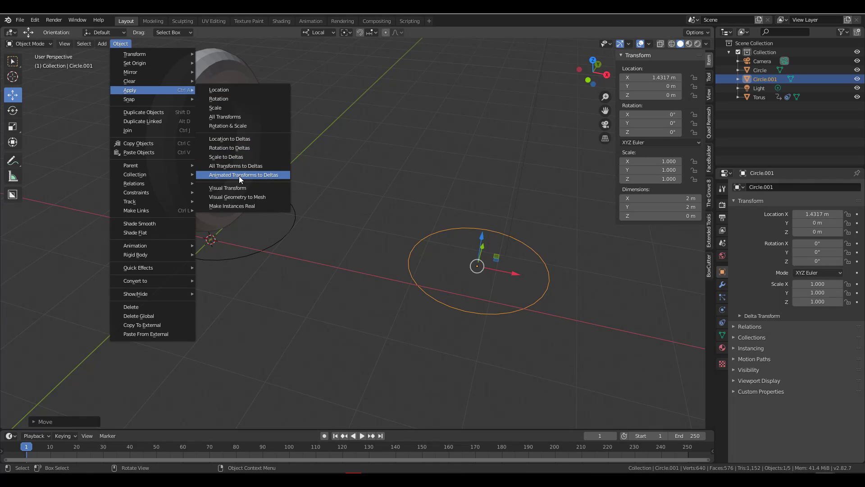
click(248, 166)
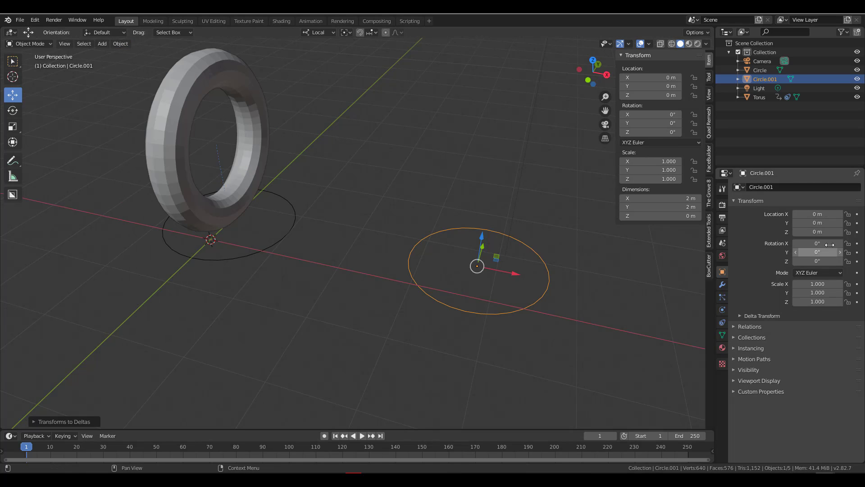
click(740, 315)
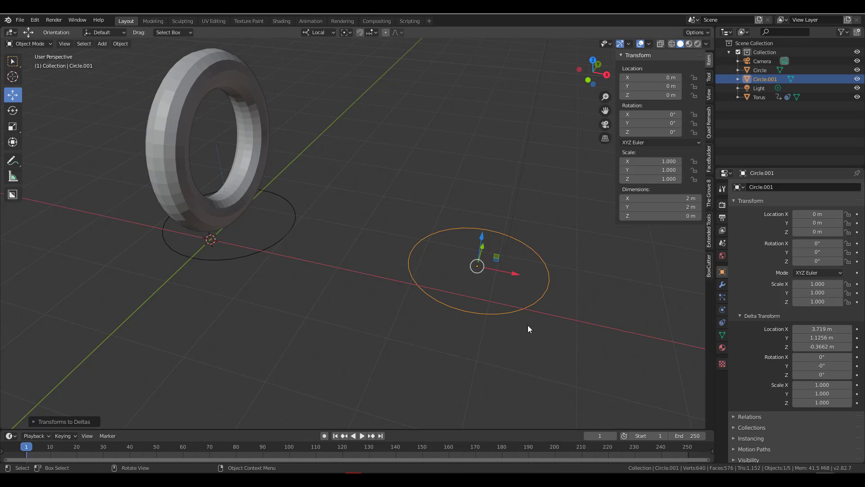
- Add a cube, move it along X to about 3.25 m and scale it down to about 0.294
click(325, 249)
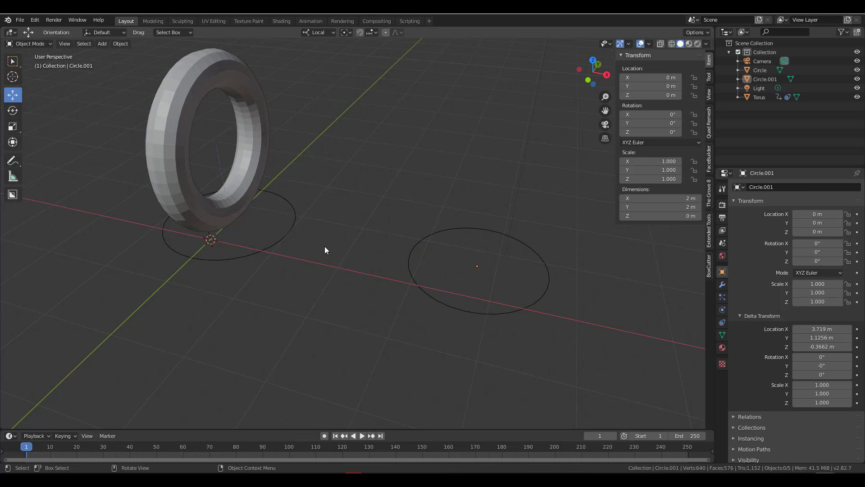
key(shift+a)
click(366, 255)
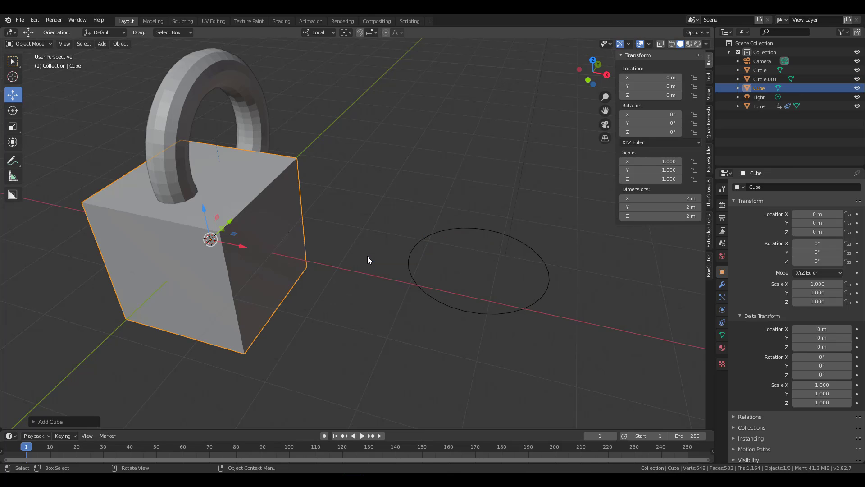
drag(256, 255, 455, 307)
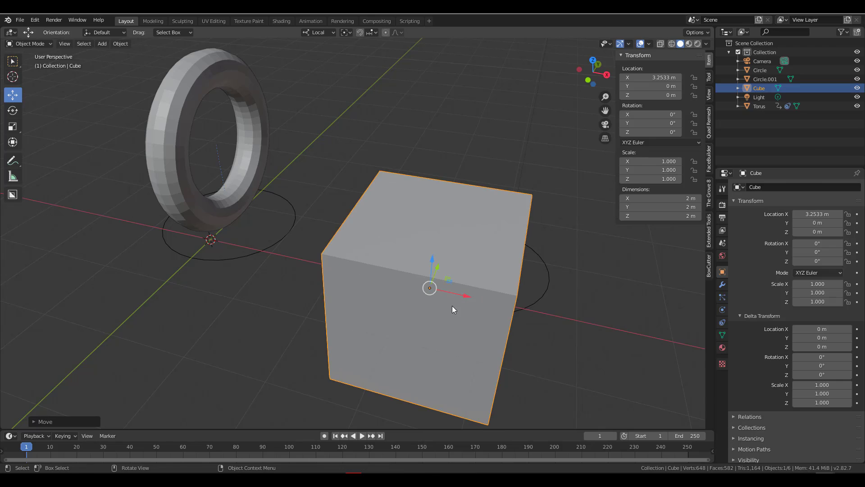
key(s)
click(428, 299)
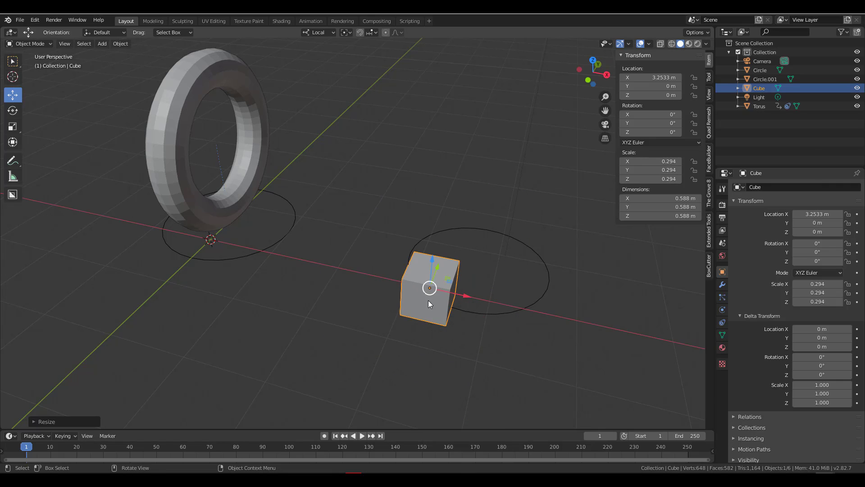
- Move the small cube over the duplicated circle, to about X 3.88 m and Y 1.12 m
middle_drag(428, 299, 383, 293)
drag(380, 289, 480, 309)
middle_drag(480, 309, 535, 237)
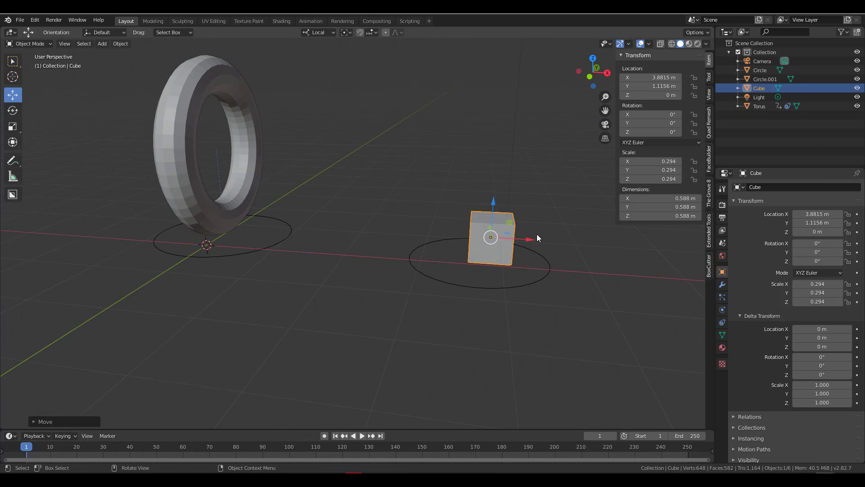
- Try out the cube's Y rotation and add a driver to it
mouse_move(654, 125)
mouse_down()
mouse_move(675, 125)
mouse_move(652, 125)
mouse_up()
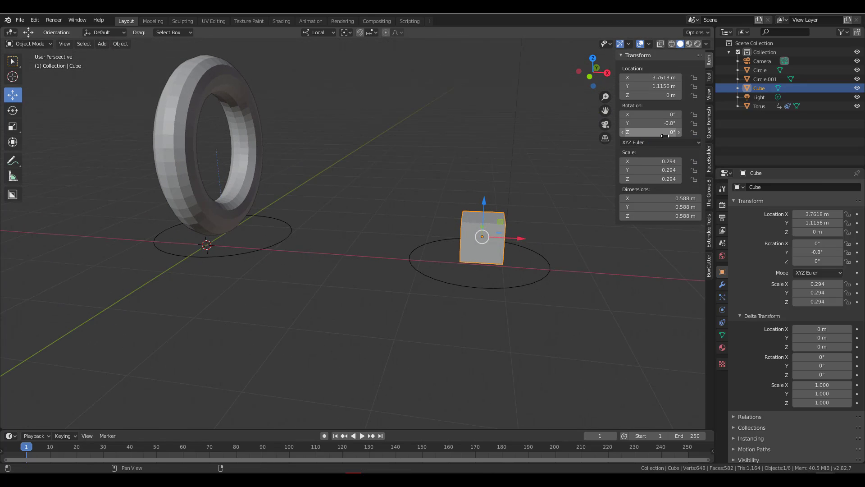
right_click(623, 123)
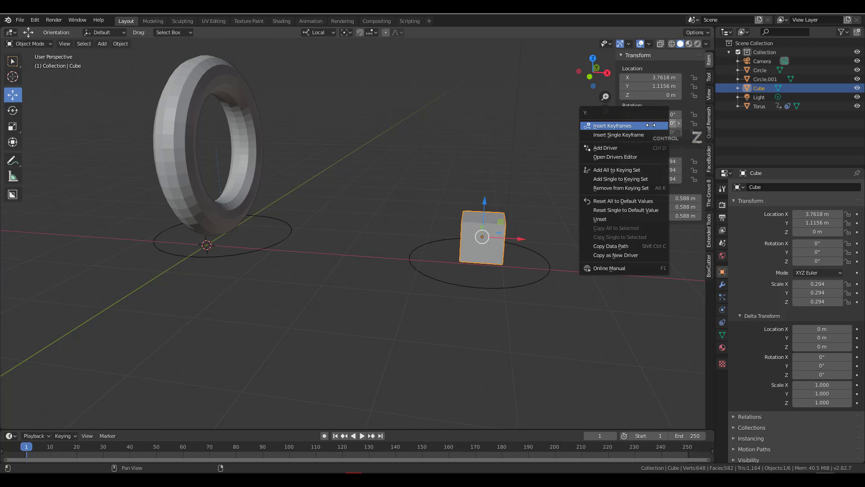
click(623, 152)
- Set the driver's scripted expression to var and choose Circle.001 as the object of its X Location variable
click(606, 190)
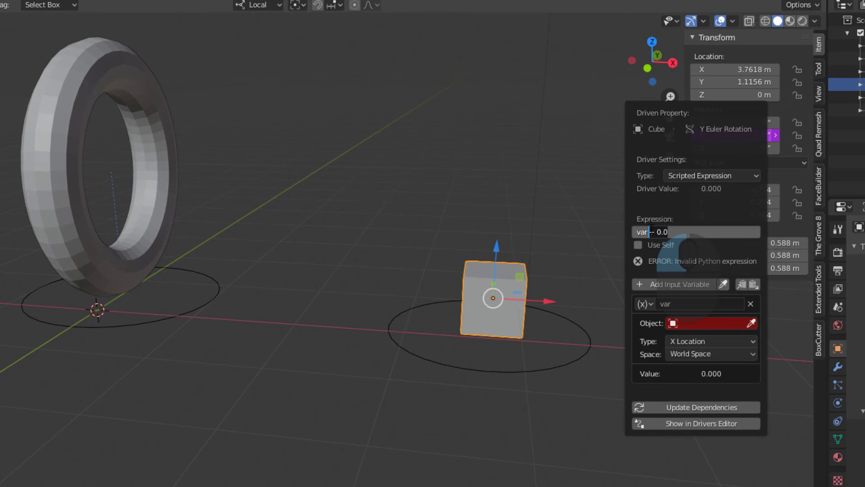
text(0)
key(Return)
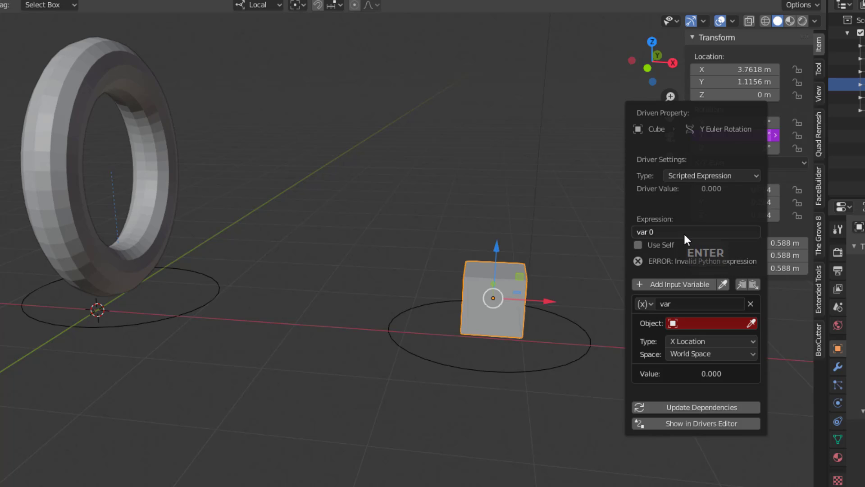
click(683, 233)
key(Right)
key(Down)
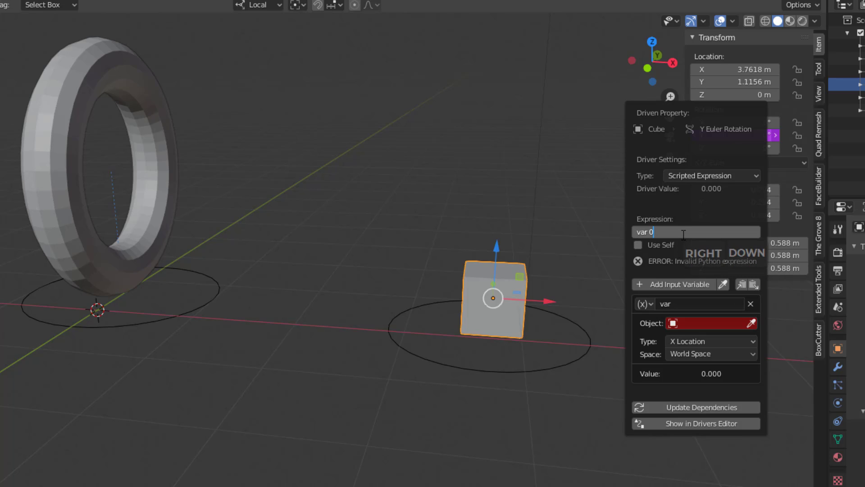
key(BackSpace)
key(BackSpace)
key(Return)
click(705, 322)
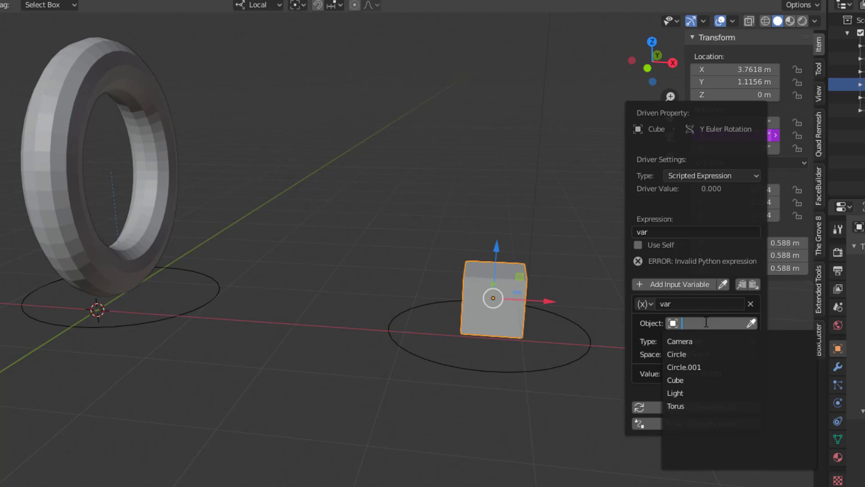
click(696, 365)
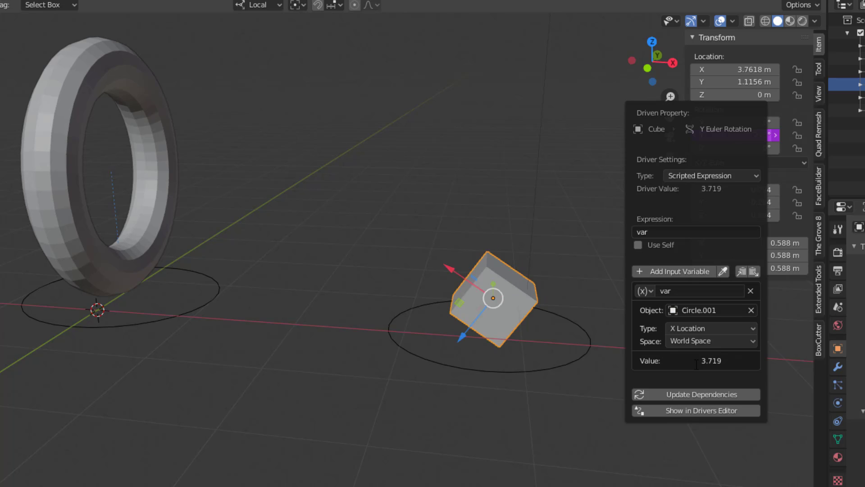
- Try Local Space for the driver's X Location variable, set it to Transform Space and update the driver dependencies
click(701, 340)
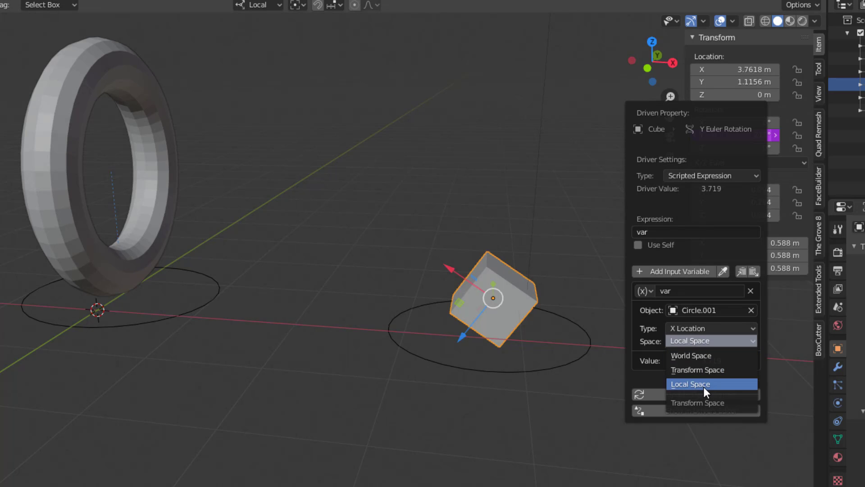
click(703, 384)
click(694, 327)
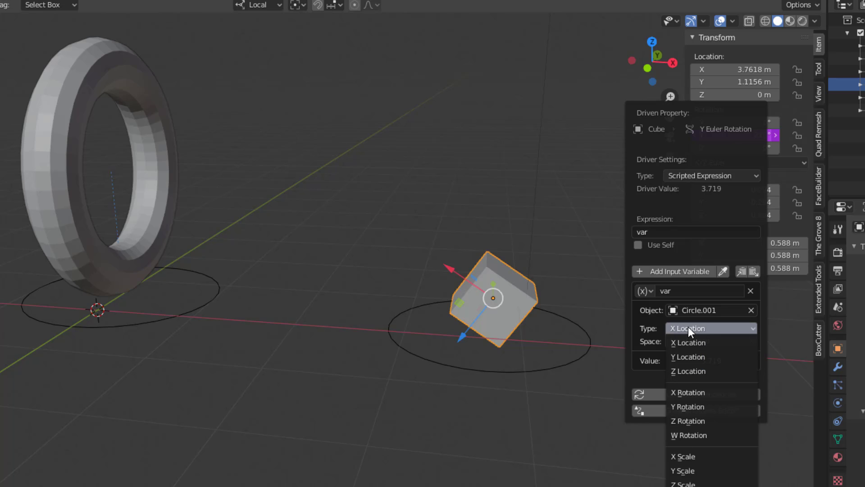
click(654, 325)
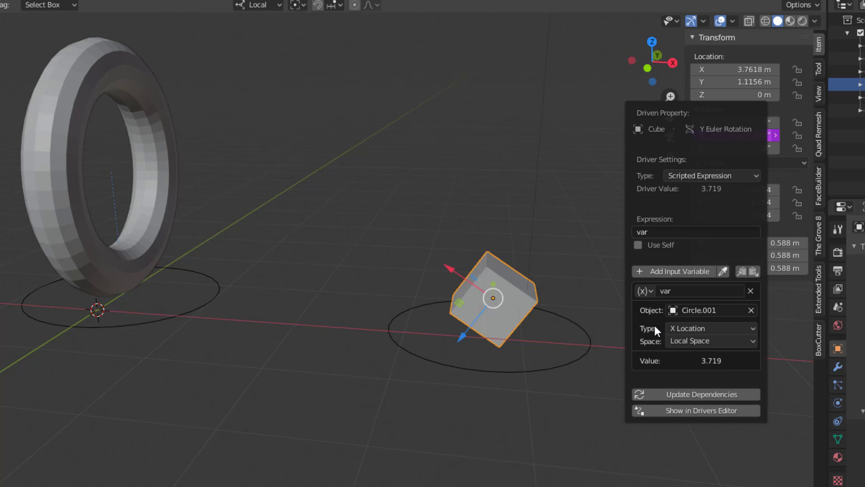
click(677, 342)
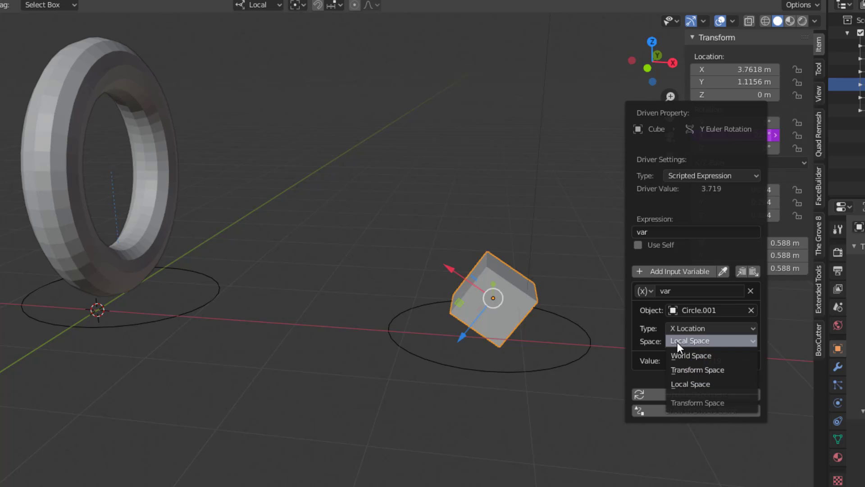
click(689, 371)
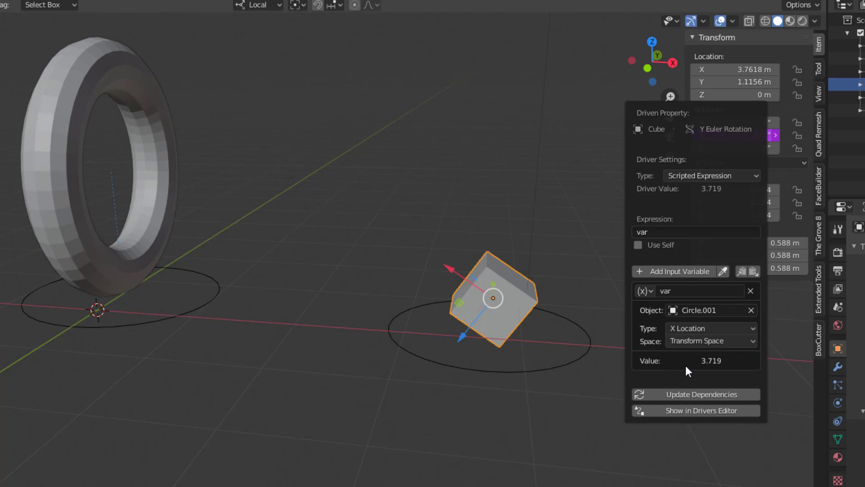
click(697, 394)
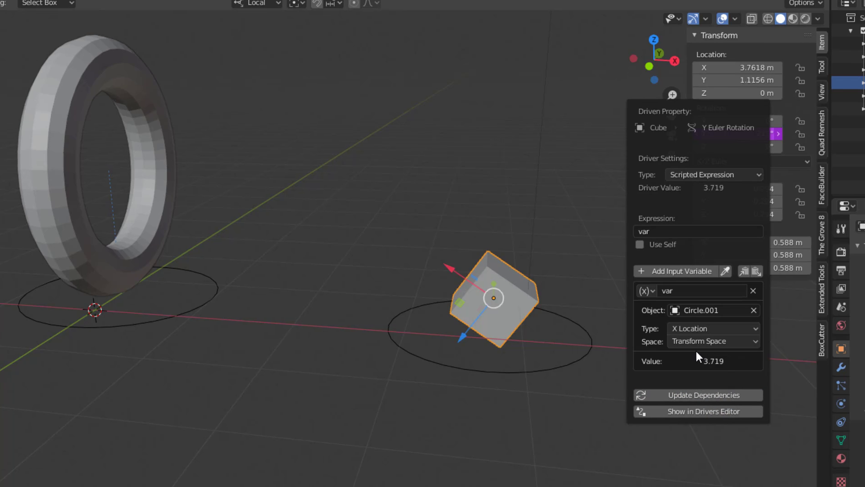
- Try World Space and Local Space for the driver variable with updated dependencies, and return it to Transform Space
click(705, 341)
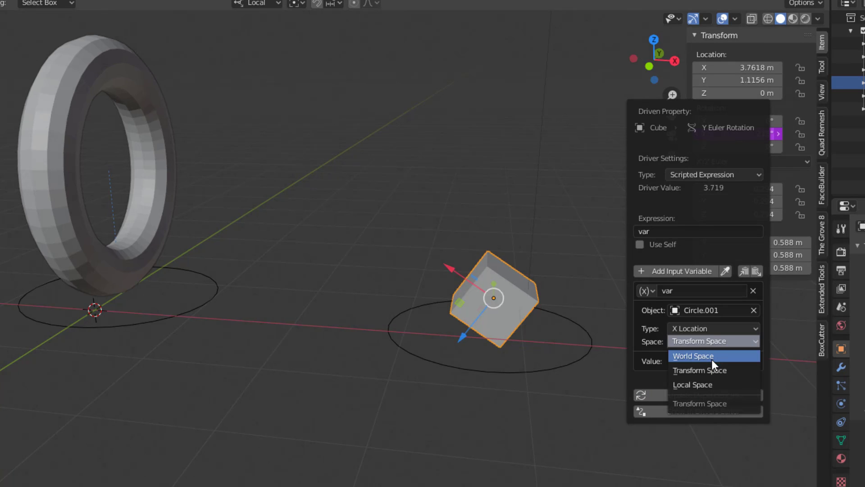
click(712, 355)
click(711, 342)
click(707, 383)
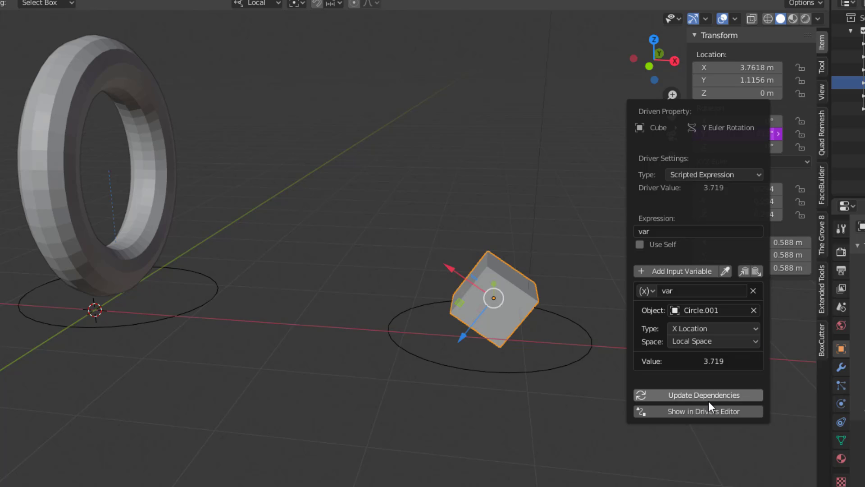
click(709, 396)
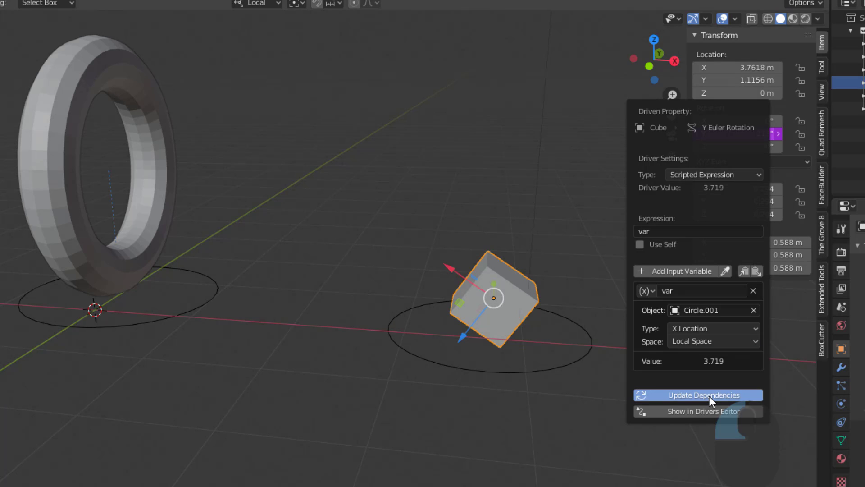
click(714, 342)
click(708, 369)
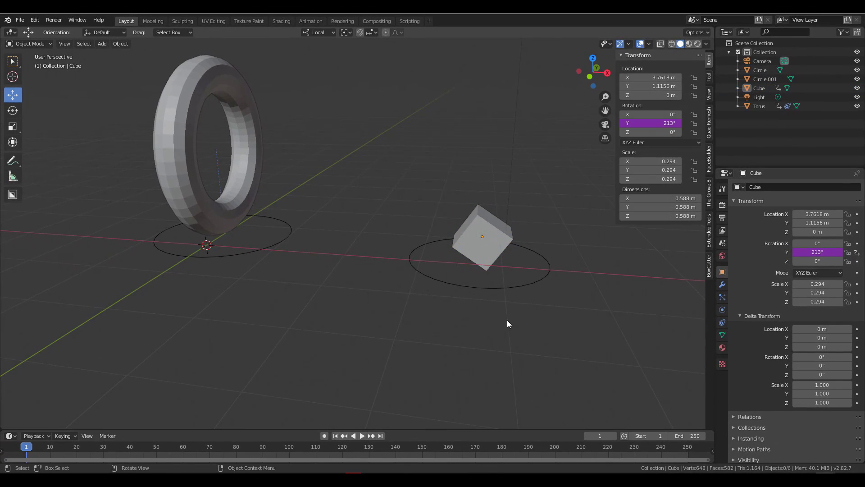
- Move the duplicated circle along X to about 1.31 m, and reset all its delta location values to default
click(513, 287)
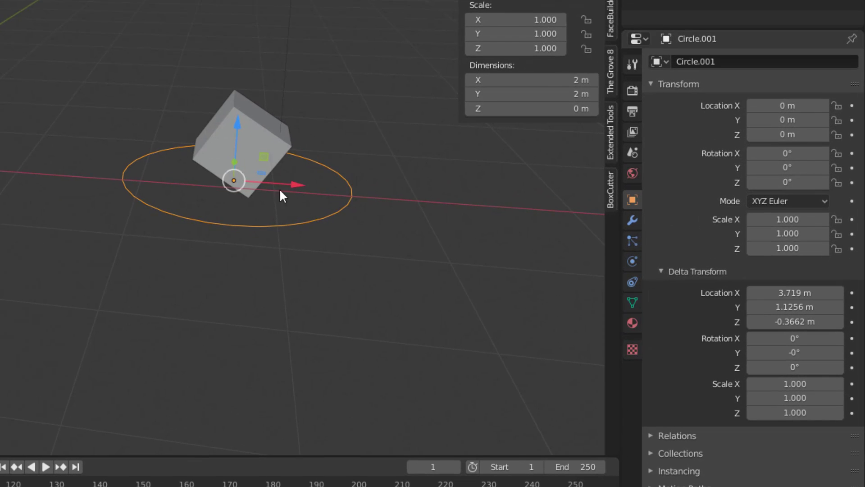
drag(282, 195, 439, 206)
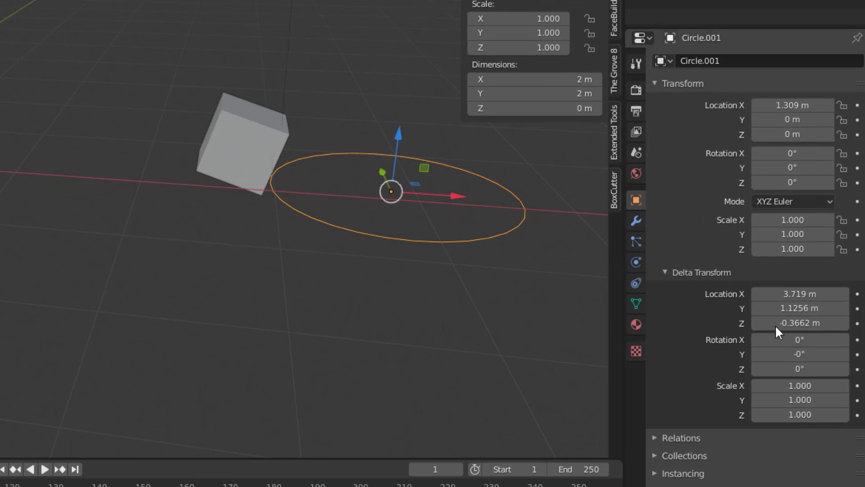
right_click(795, 293)
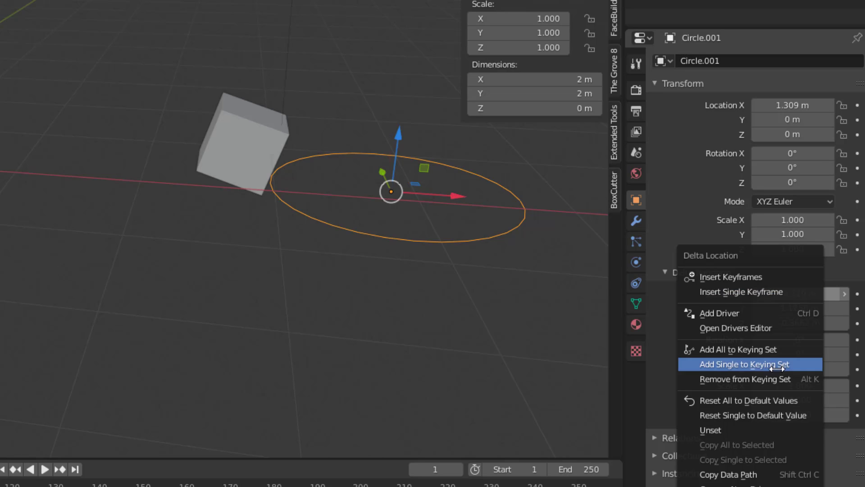
click(766, 400)
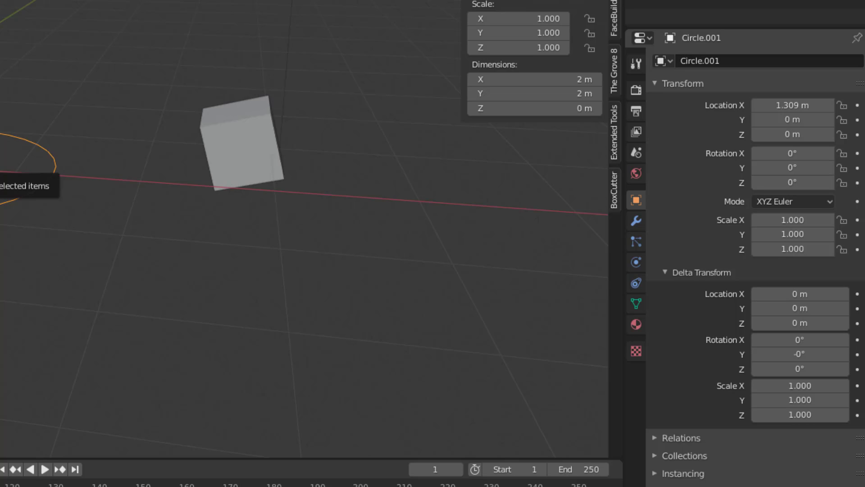
drag(4, 174, 297, 227)
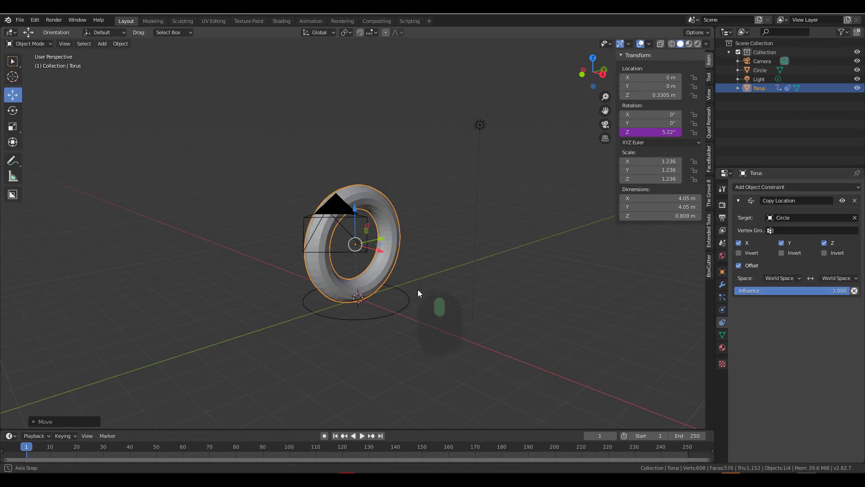
- Randomly select faces of the torus in Edit Mode
key(Tab)
click(239, 193)
click(113, 43)
click(146, 110)
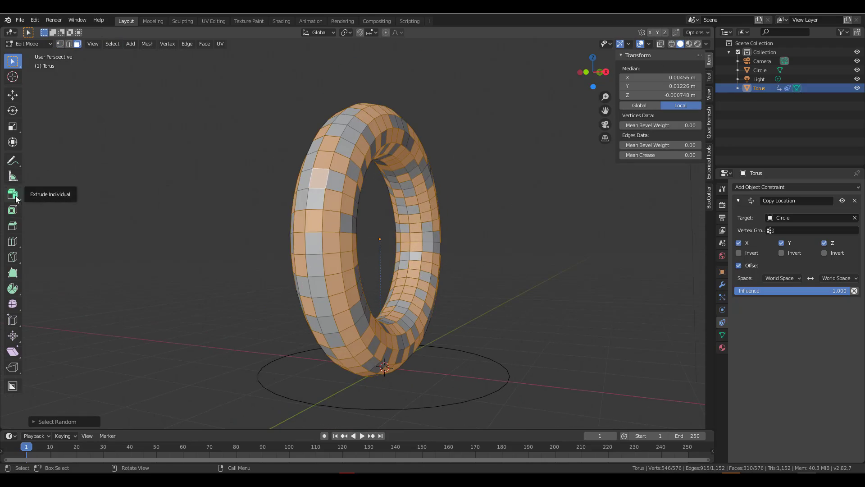
- Extrude the randomly selected torus faces individually outward and bevel them into tread blocks
click(13, 194)
drag(366, 242, 347, 226)
scroll(346, 226, down, 1)
key(ctrl+b)
scroll(333, 220, up, 2)
click(339, 226)
scroll(340, 226, up, 2)
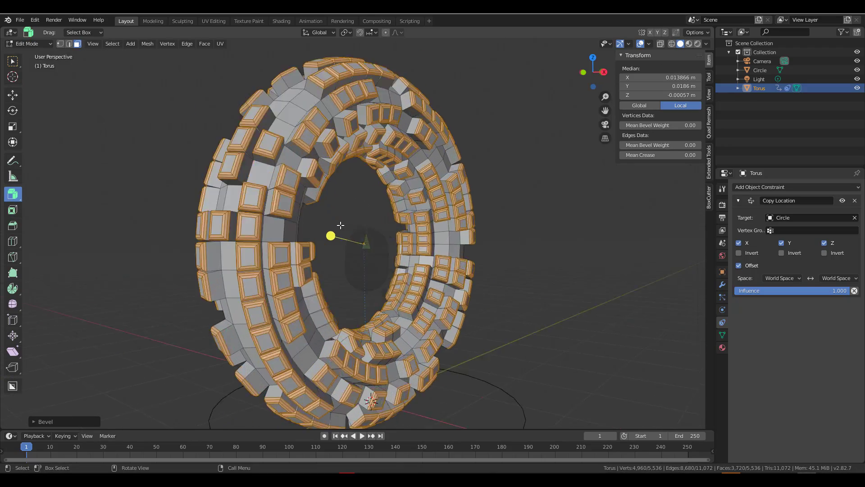
scroll(340, 226, down, 2)
- Try rolling the wheel by moving its circle controller along Y to about 0.9 m
key(w)
click(13, 96)
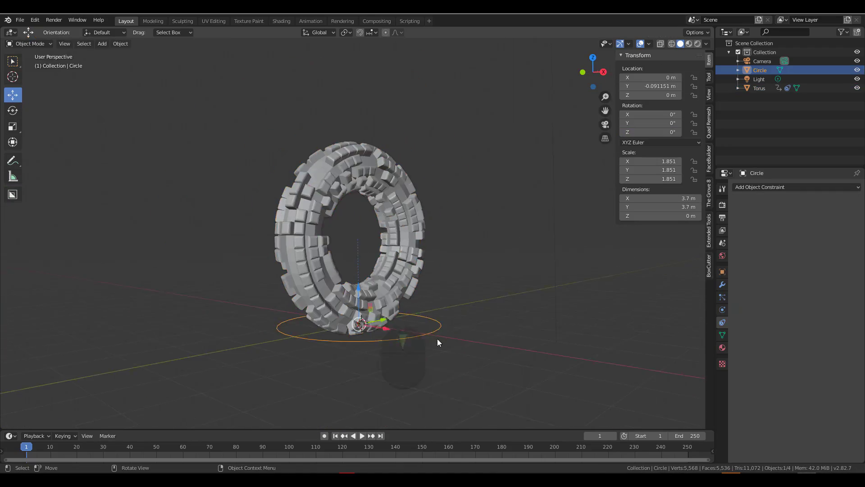
drag(393, 318, 412, 315)
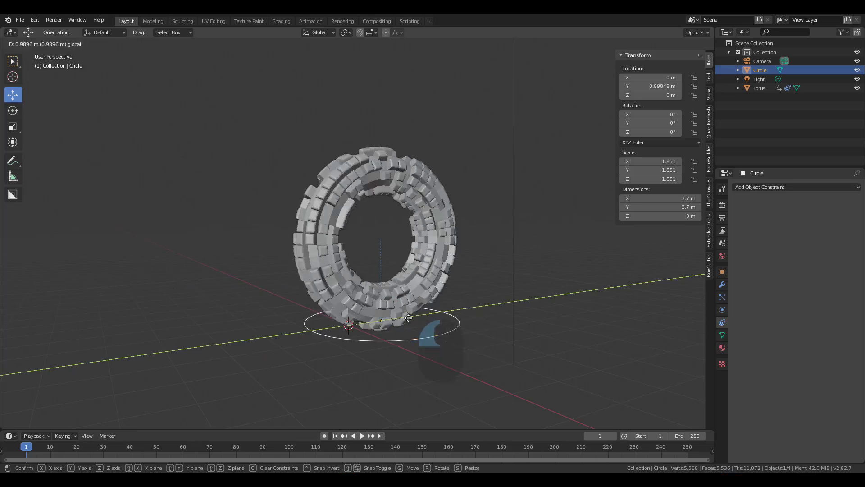
- Add a grid and scale it up into a large ground plane under the wheel
key(shift+a)
click(581, 373)
key(s)
click(443, 185)
scroll(443, 185, down, 4)
- Duplicate the scene light and place the copy elsewhere around the wheel
click(432, 189)
middle_drag(424, 192, 443, 185)
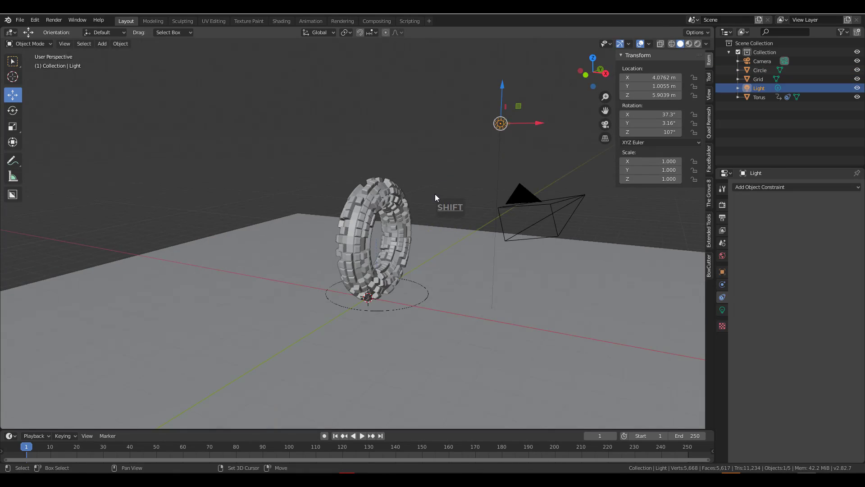
scroll(373, 169, up, 3)
click(373, 169)
click(565, 184)
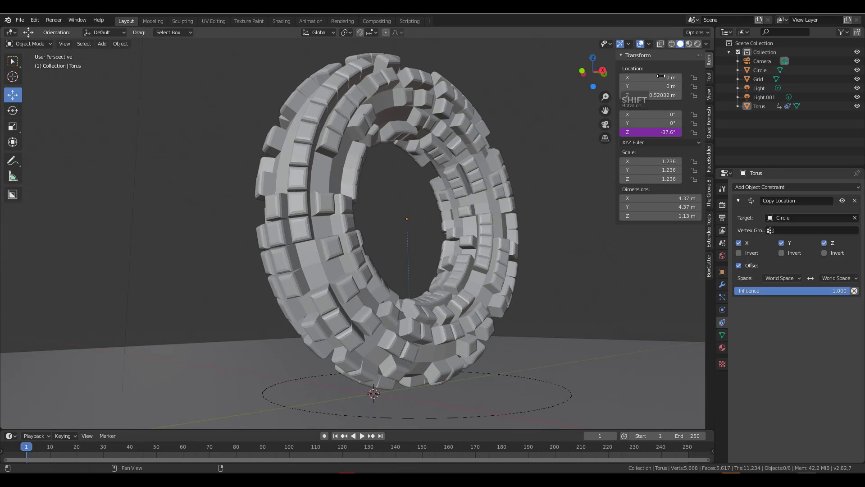
- Switch the viewport to rendered shading and reposition the duplicated light to about X -3.11, Y -6.34, Z 4.48 m
click(697, 44)
middle_drag(295, 113, 347, 119)
scroll(348, 118, down, 6)
click(318, 110)
drag(318, 79, 318, 108)
middle_drag(324, 135, 243, 170)
drag(239, 168, 230, 147)
- Tint the original light's color pale pink
middle_drag(230, 147, 439, 198)
click(442, 174)
click(722, 309)
click(820, 236)
mouse_move(807, 162)
mouse_down()
mouse_move(811, 180)
mouse_move(808, 169)
mouse_up()
- Add a Copy Location constraint to the original light, targeting Torus with Offset enabled
click(722, 297)
click(784, 186)
click(711, 207)
click(771, 275)
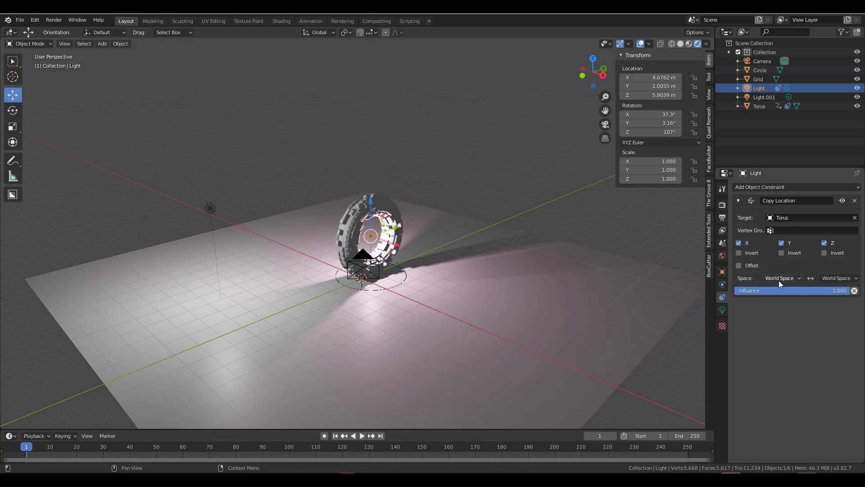
click(739, 265)
- Add a Copy Location constraint to the duplicated light, targeting Torus with Offset enabled
middle_drag(418, 231, 404, 226)
click(208, 196)
click(761, 187)
click(711, 208)
click(738, 252)
- Switch to the camera view, lock the camera to the view and frame the wheel on the ground plane
key(KP_0)
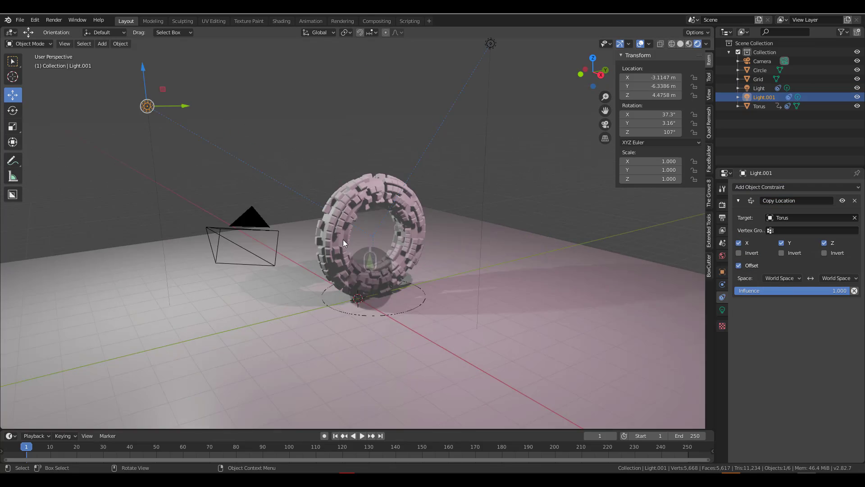
click(329, 369)
middle_drag(469, 289, 462, 256)
shift+middle_drag(461, 256, 466, 335)
click(698, 166)
scroll(585, 189, up, 3)
click(697, 166)
scroll(486, 306, down, 1)
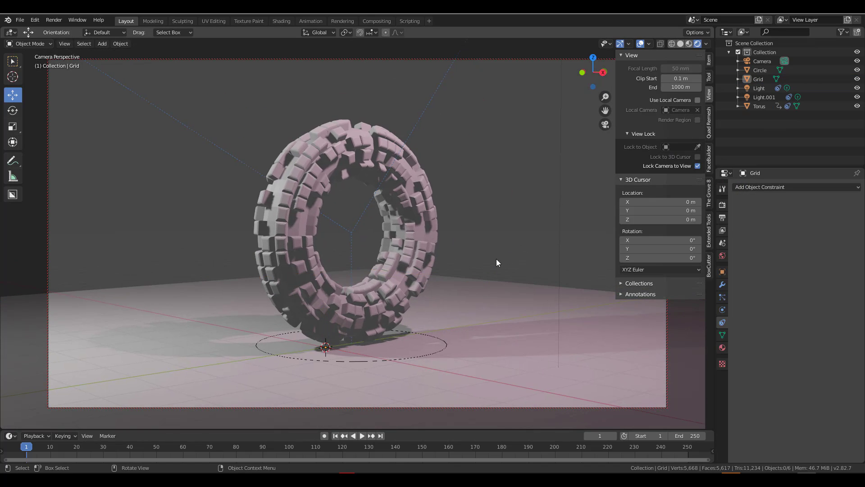
- Give the torus a material with a dark grey base color
click(722, 348)
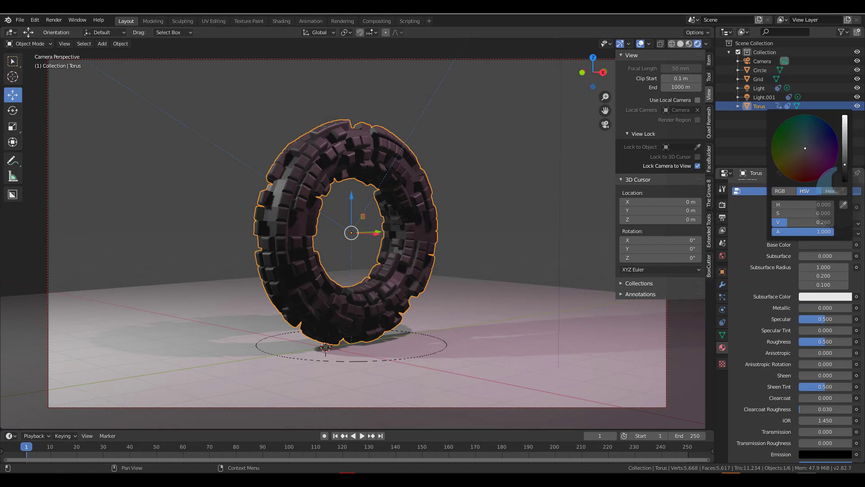
scroll(506, 311, up, 1)
middle_drag(563, 298, 496, 270)
scroll(506, 311, down, 3)
- Try rolling the wheel by moving the circle along Y, and set the circle's Y location to 0
click(761, 70)
drag(389, 308, 424, 305)
middle_drag(424, 305, 414, 298)
scroll(446, 332, up, 3)
shift+middle_drag(446, 332, 457, 315)
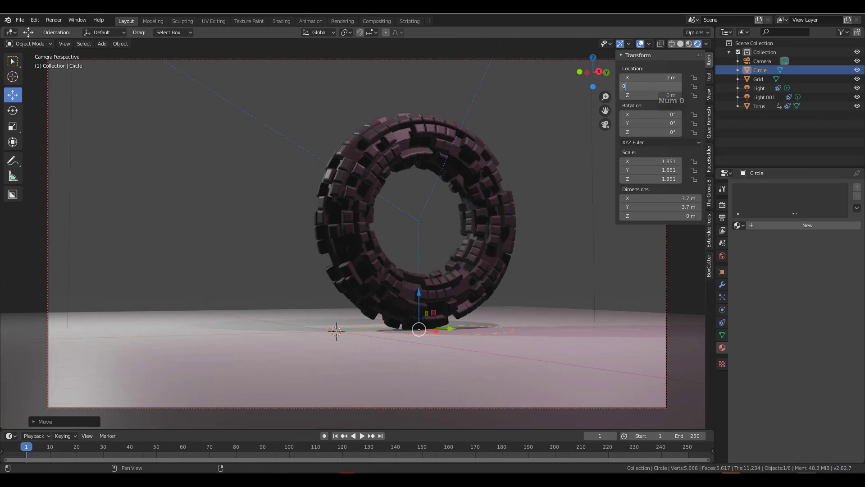
key(Return)
- Animate the circle by keyframing its Y location at 3 m on frame 1 and -10 m on frame 90
scroll(405, 326, down, 2)
shift+middle_drag(405, 327, 452, 318)
drag(649, 86, 822, 86)
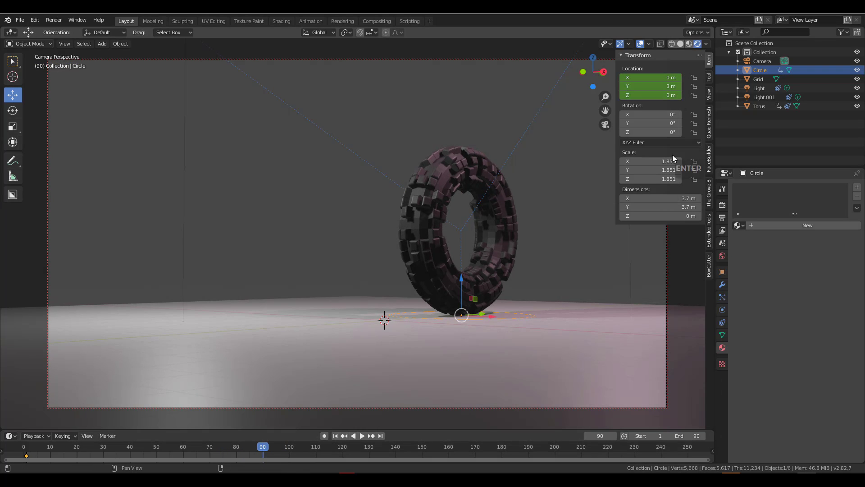
text(10)
key(Return)
click(645, 86)
text(-10)
key(Return)
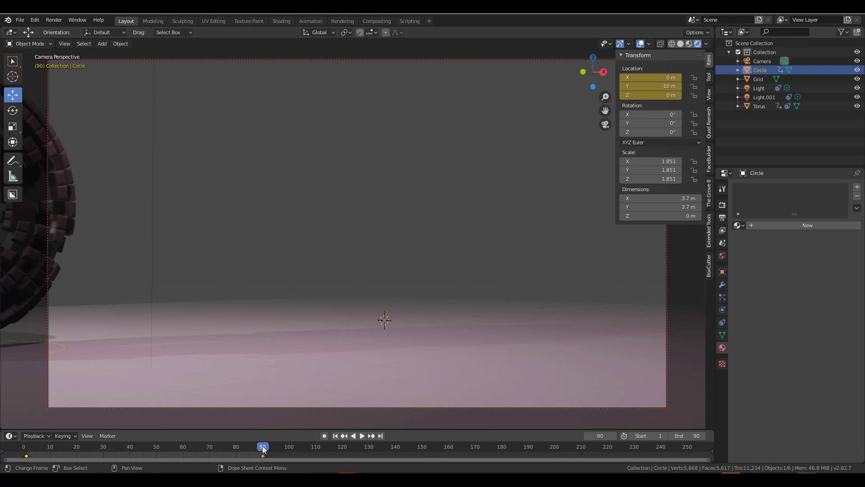
- Play the rolling animation from the first frame and reframe the camera on the wheel
key(shift+Left)
click(362, 436)
click(359, 436)
mouse_move(331, 360)
middle_down()
mouse_move(305, 359)
mouse_move(335, 365)
middle_up()
key(shift+Left)
shift+middle_drag(447, 346, 431, 350)
scroll(431, 349, up, 1)
click(362, 435)
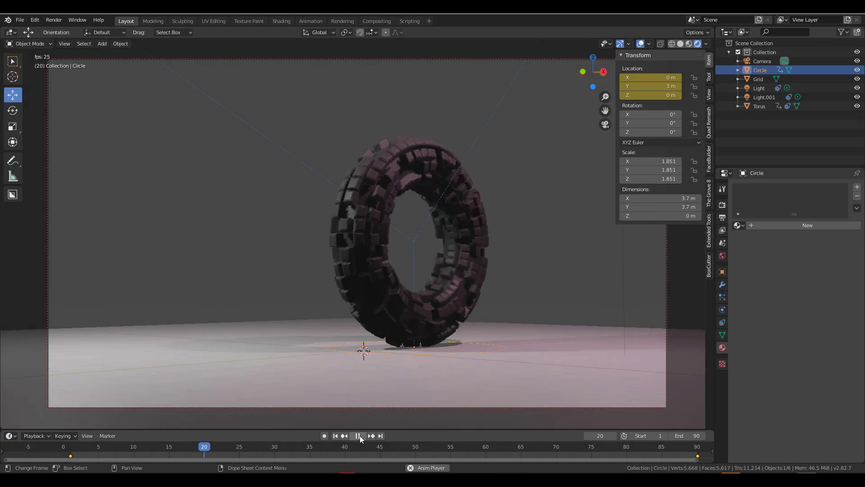
click(359, 435)
- Enable Screen Space Reflections and Motion Blur in the Eevee render settings
click(373, 289)
click(722, 205)
click(744, 280)
click(741, 318)
middle_drag(450, 252, 351, 295)
drag(370, 238, 251, 266)
key(ctrl+z)
- Duplicate the wheel, return to frame 1 and move the copy along X to about 8.35 m
scroll(334, 261, up, 3)
key(shift+d)
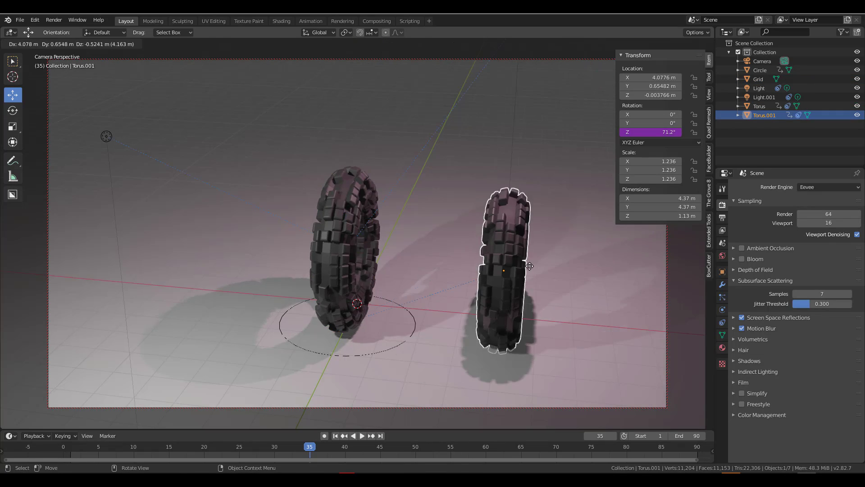
click(491, 275)
drag(310, 446, 70, 446)
drag(460, 176, 468, 175)
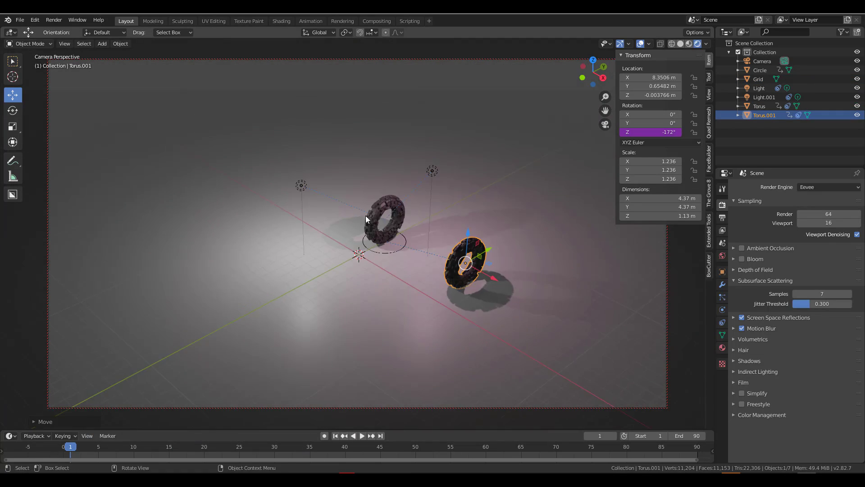
- Duplicate both wheels and place the copies as a second pair near Y 9.74 m, lowering them toward the ground
key(shift+d)
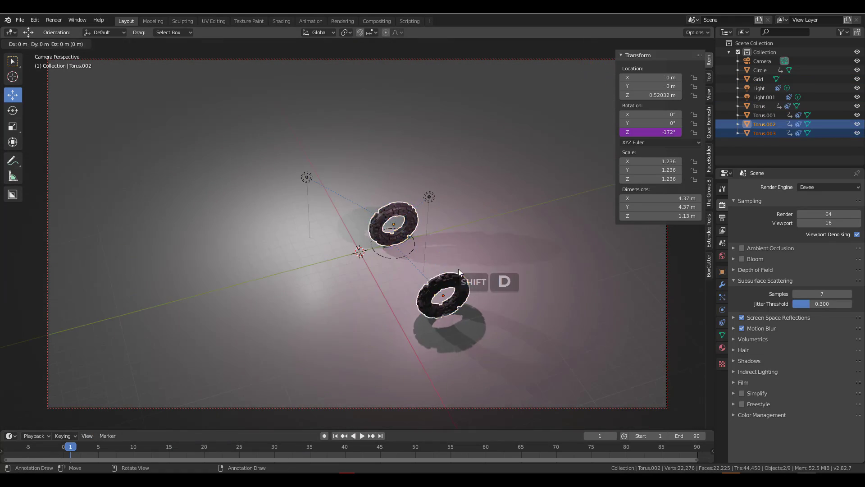
click(586, 254)
middle_drag(351, 315, 244, 247)
key(KP_3)
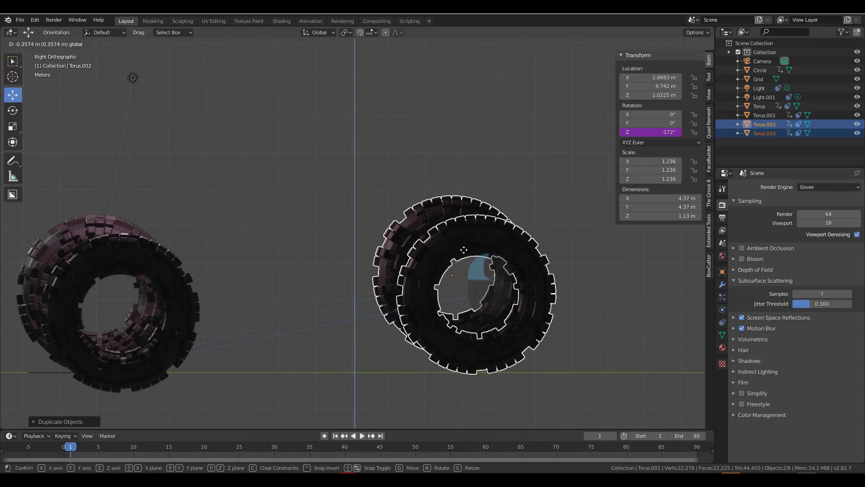
click(454, 265)
- Raise the second wheel of the original pair to about Z 0.49 m so it rests on the ground
shift+middle_drag(289, 300, 452, 281)
drag(262, 245, 262, 235)
middle_drag(391, 288, 492, 305)
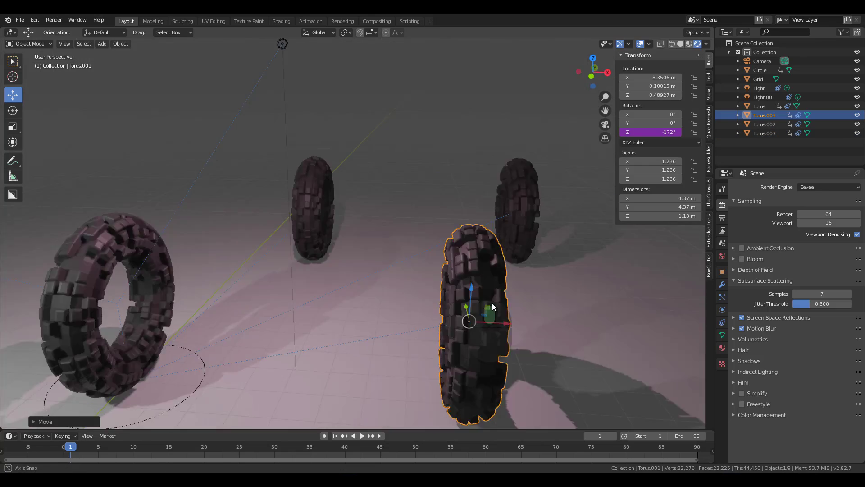
- Line up the second pair of wheels with the first, moving Torus.003 to about X 8.36 m and Y 10.4 m
scroll(493, 305, down, 5)
middle_drag(451, 266, 368, 348)
drag(305, 144, 340, 130)
middle_drag(543, 248, 489, 259)
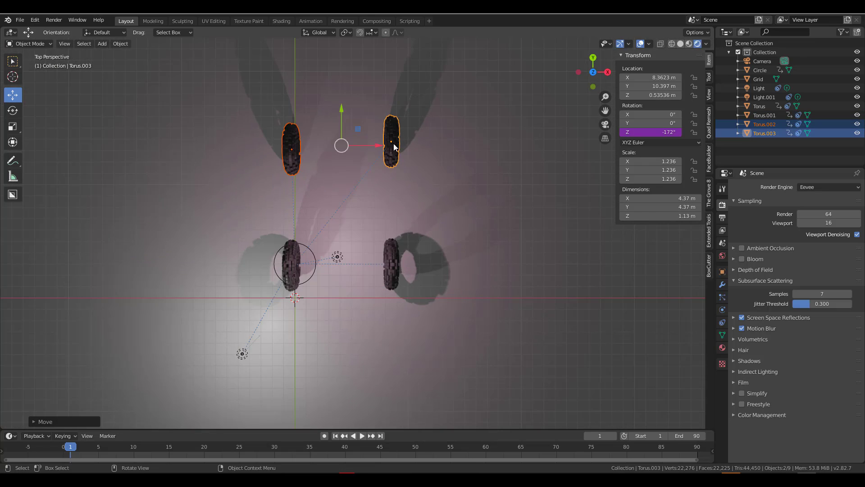
- Add a cube, place it between the four wheels and scale it up to about 2.88
middle_drag(420, 337, 370, 265)
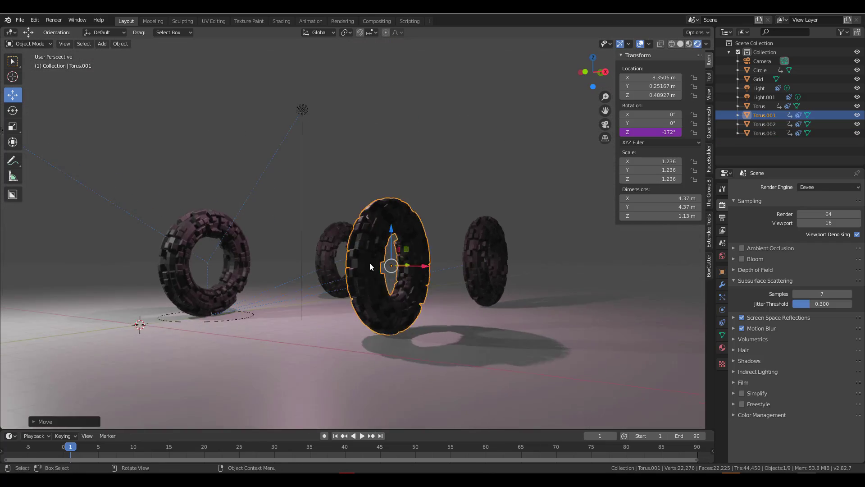
key(shift+a)
click(485, 168)
middle_drag(485, 168, 469, 217)
drag(264, 283, 423, 230)
key(s)
click(473, 219)
drag(465, 312, 379, 337)
middle_drag(379, 337, 420, 282)
- Reshape the cube into a car body about 6.76 m by 13.5 m by 3.32 m, shifted to about X 3.99 m
drag(516, 332, 480, 254)
key(r)
middle_drag(439, 256, 395, 250)
right_click(463, 266)
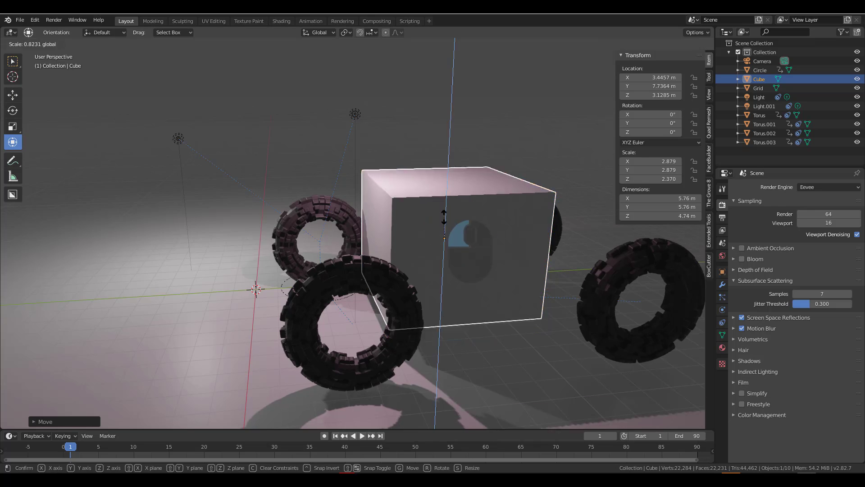
drag(508, 241, 506, 242)
middle_drag(495, 252, 595, 260)
drag(387, 233, 401, 233)
drag(403, 234, 417, 233)
middle_drag(439, 252, 415, 323)
scroll(315, 274, down, 2)
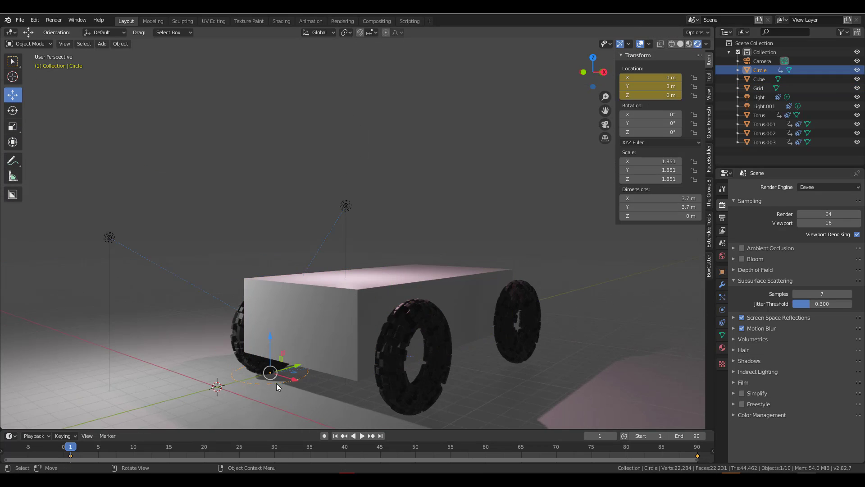
- Give the cube a Copy Location constraint targeting Torus with Offset enabled, and move it between the wheels to about Y 5.7 m, Z 0.74 m
click(767, 185)
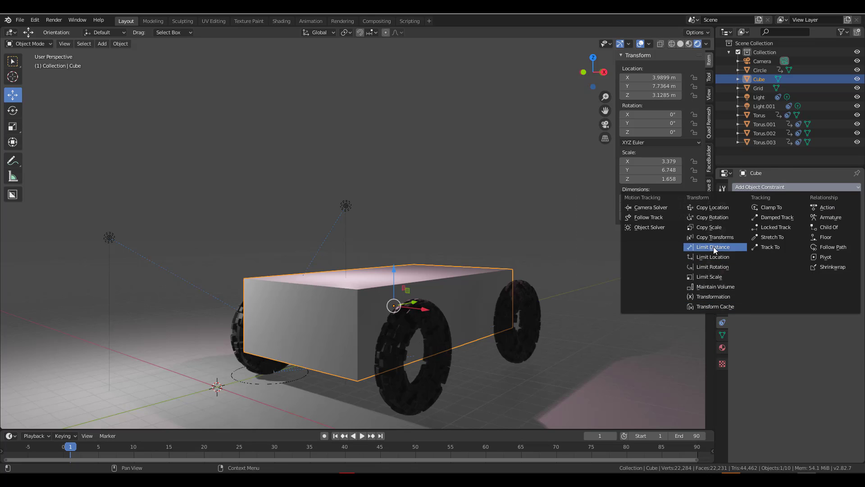
click(711, 208)
click(854, 218)
click(239, 331)
click(739, 265)
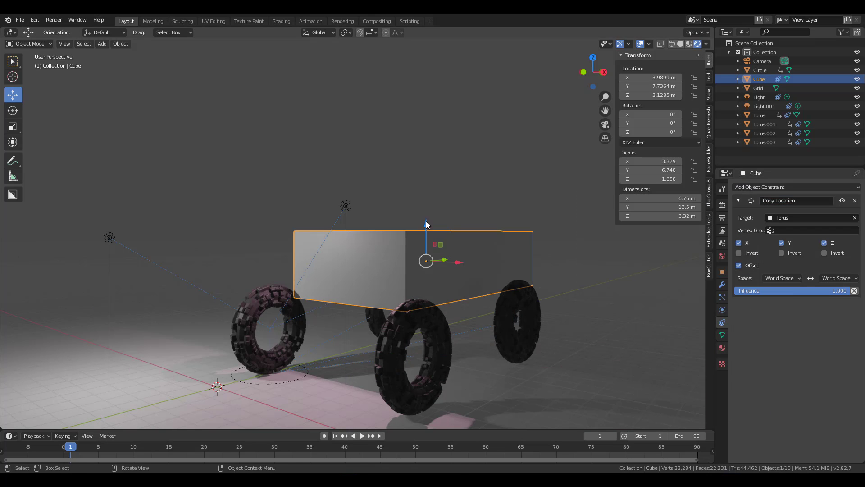
drag(407, 273, 406, 288)
- Play the animation through the camera and shift the cube to about X 4.17 m so it sits centred between the wheels
key(KP_0)
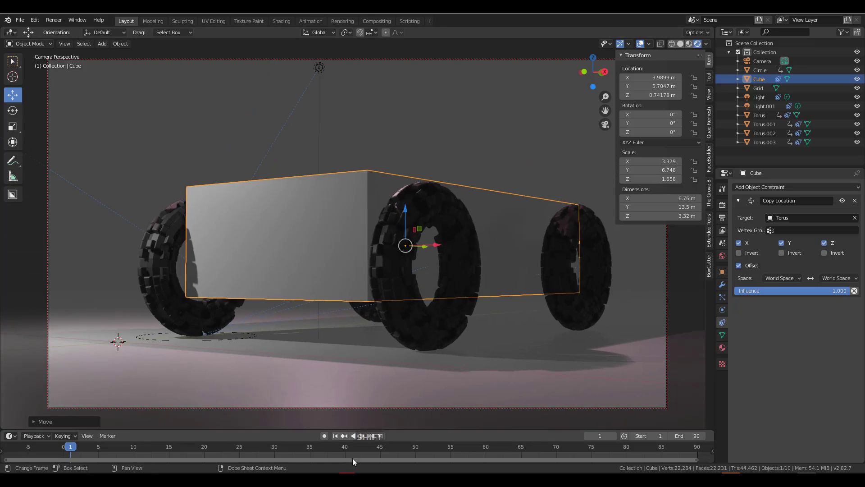
click(361, 439)
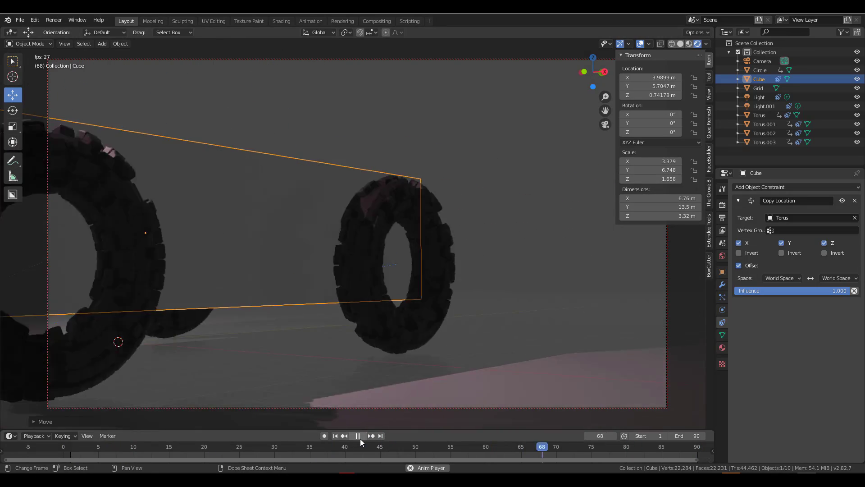
key(Escape)
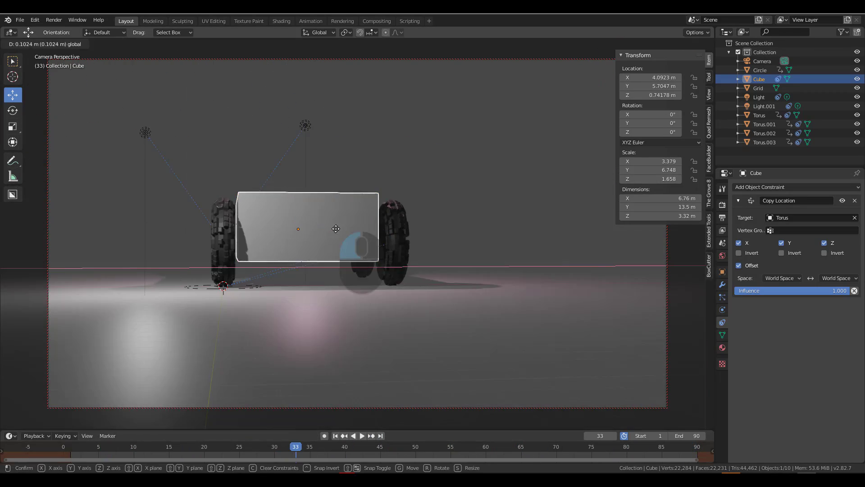
key(space)
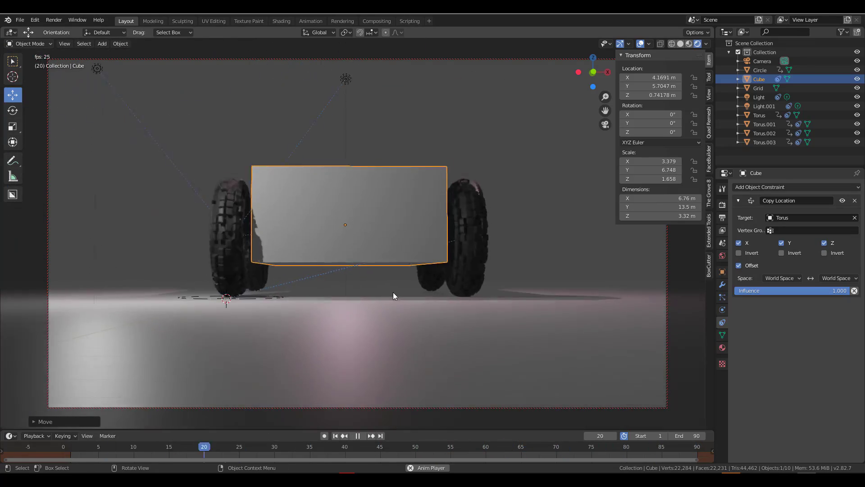
middle_drag(393, 295, 542, 424)
key(space)
- Move the circle controller around the floor at frame 59 to test how the wheels and body follow
shift+click(247, 272)
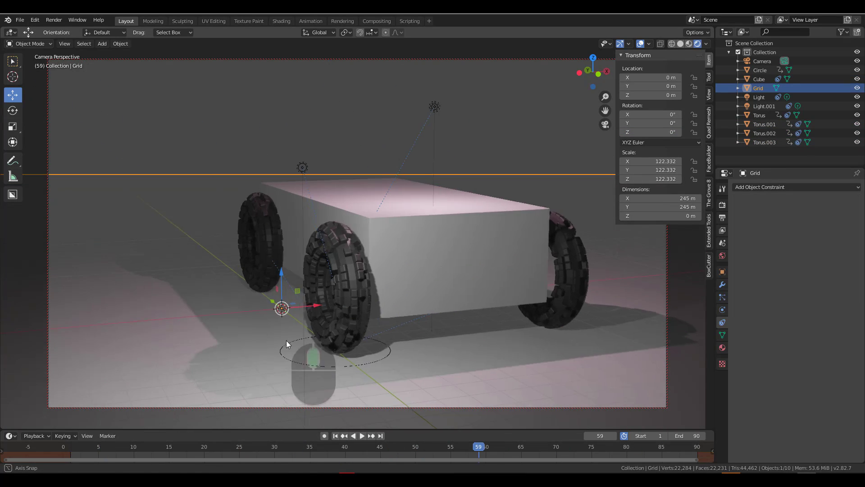
drag(335, 299, 335, 282)
middle_drag(338, 288, 378, 361)
scroll(392, 354, up, 3)
drag(401, 346, 320, 292)
middle_drag(344, 328, 370, 309)
shift+middle_drag(370, 309, 407, 329)
drag(369, 305, 401, 338)
middle_drag(404, 328, 282, 320)
- Switch the viewport to solid shading and move the circle controller to about Y -4.16 m, adjusting its height to test the rig
key(z)
key(z)
mouse_move(454, 251)
middle_down()
mouse_move(407, 287)
mouse_move(369, 264)
middle_up()
drag(430, 328, 487, 344)
middle_drag(487, 343, 347, 332)
drag(188, 294, 187, 282)
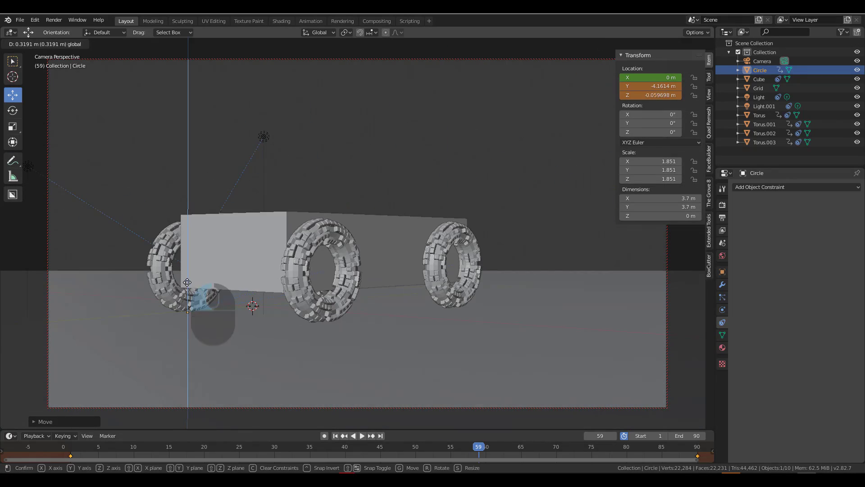